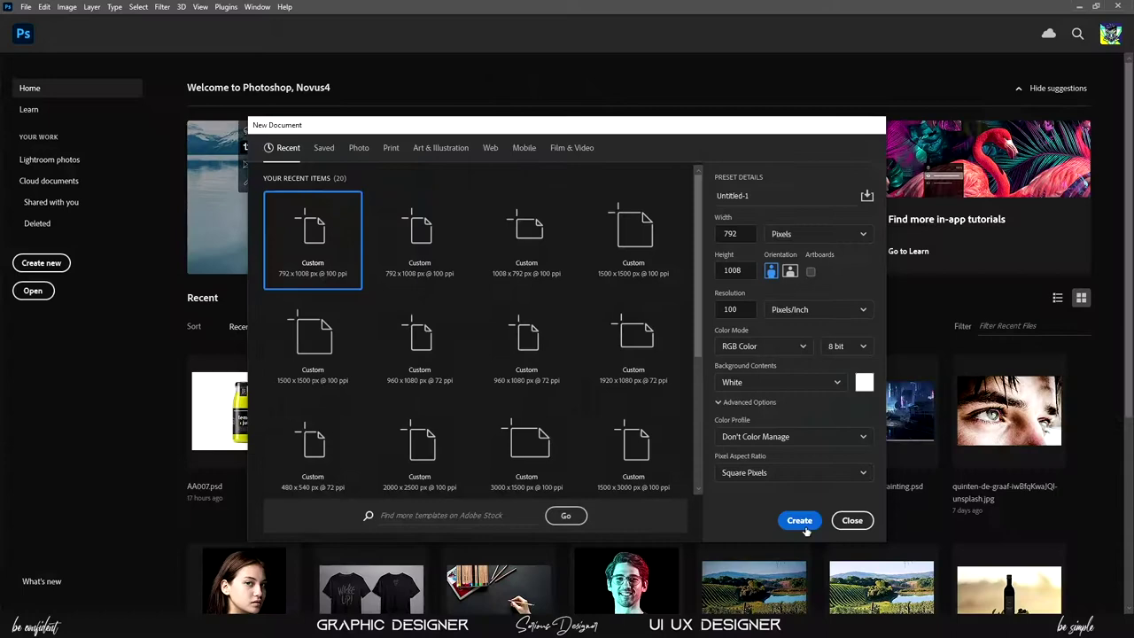
Create a new blank 7.92 × 10.08 in portrait document at 100 ppi.
click(801, 521)
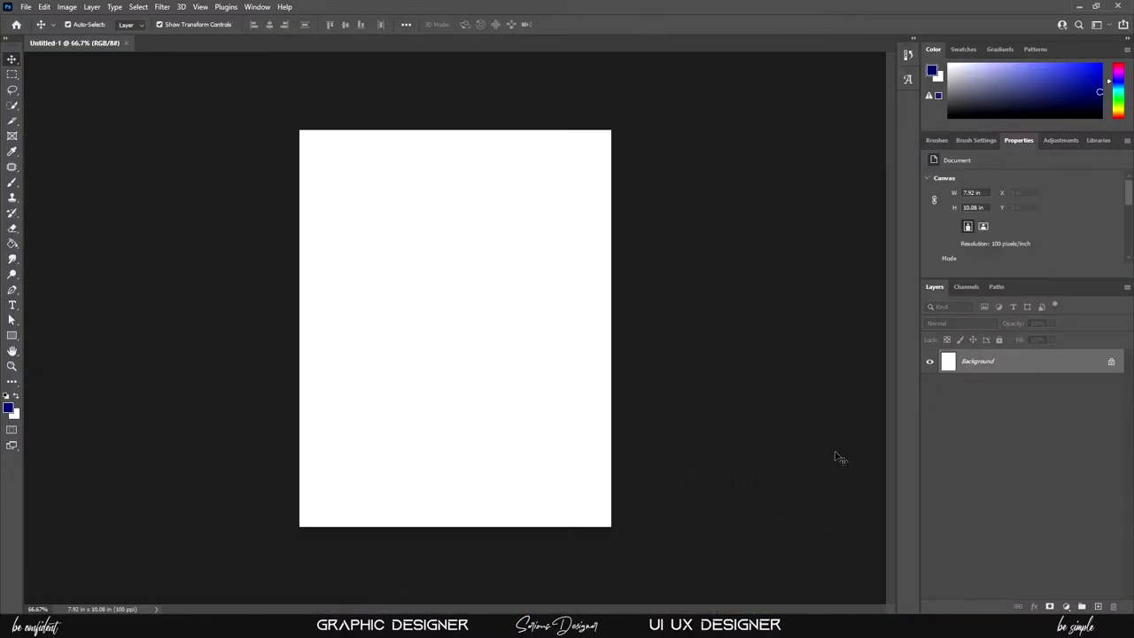
Place the hoodie portrait photo, scale it to fill the canvas, and nudge it slightly left.
drag(3, 5, 83, 189)
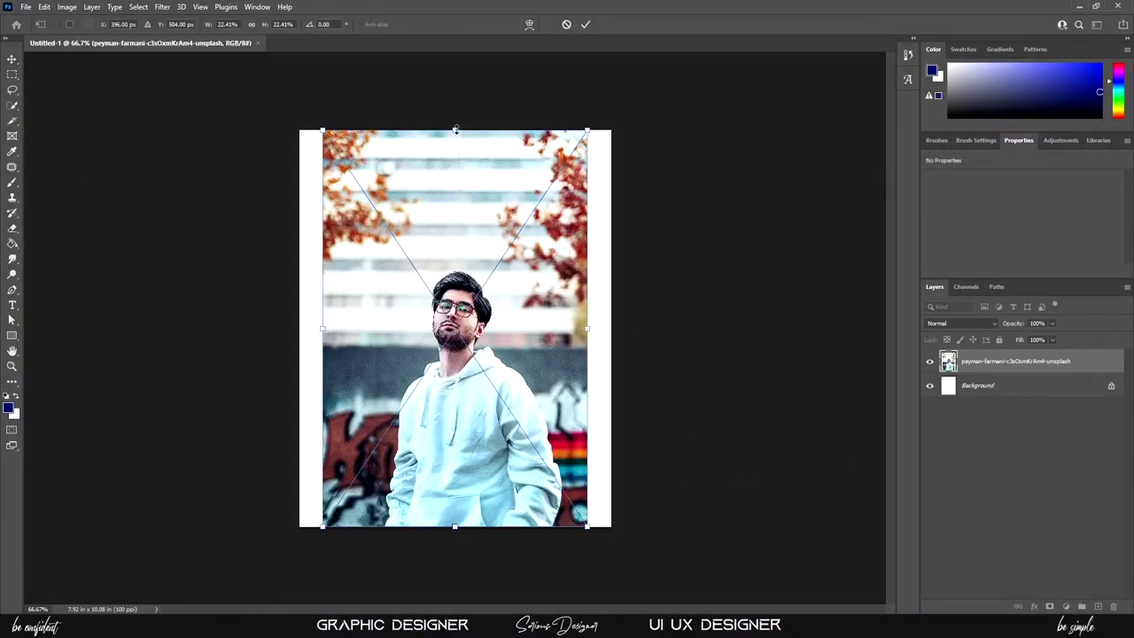
drag(456, 129, 456, 28)
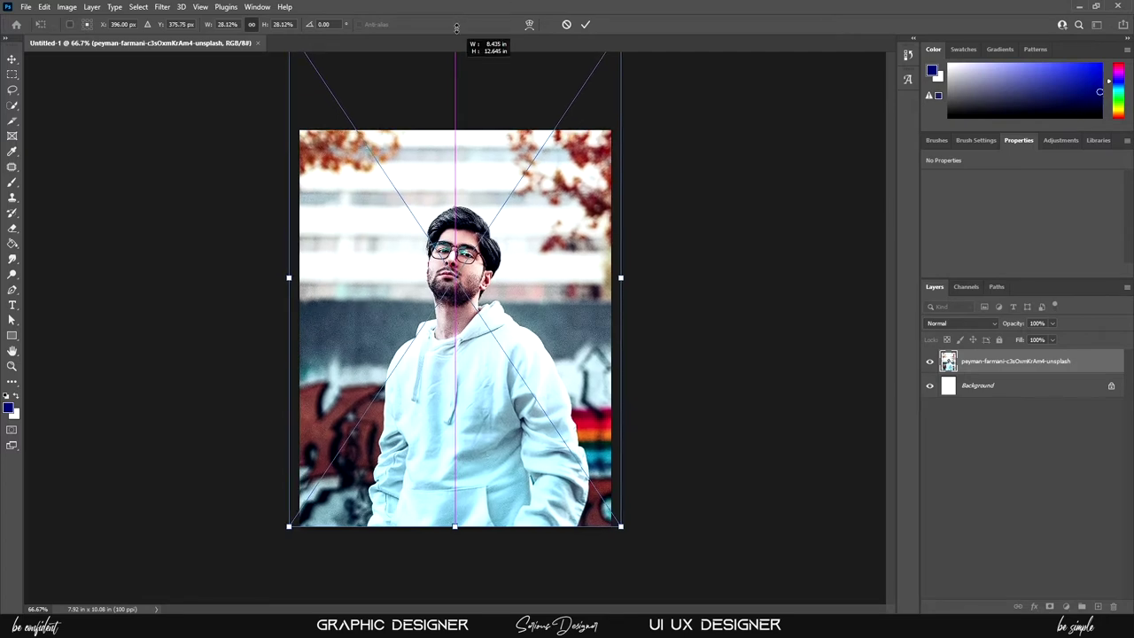
drag(507, 302, 497, 302)
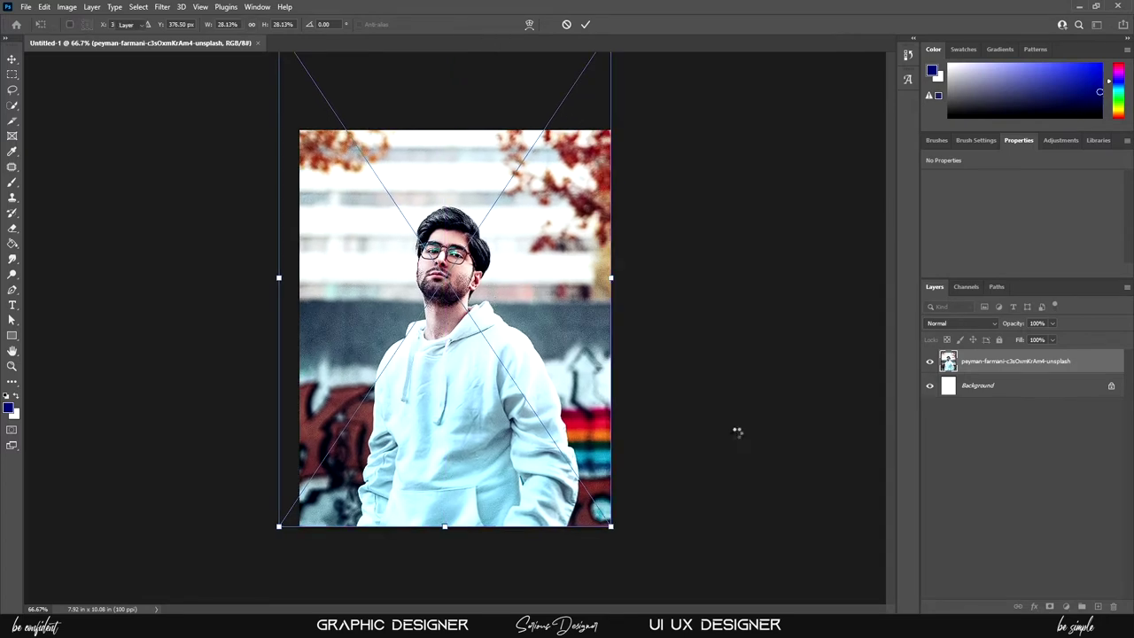
key(Return)
Select the man automatically with Select > Subject.
click(138, 6)
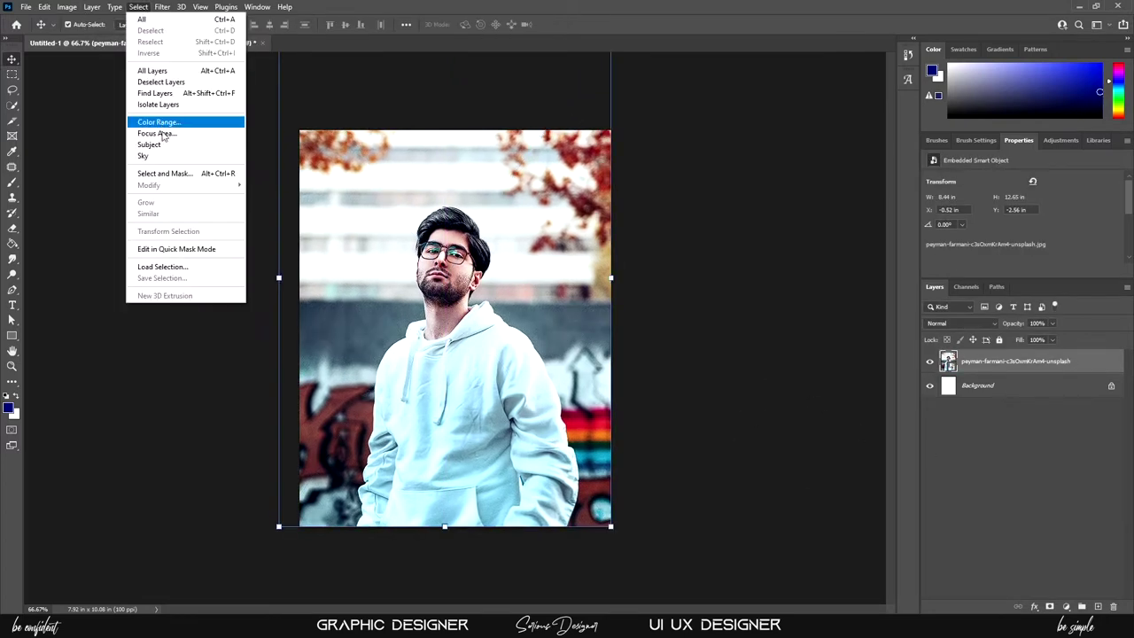
click(156, 146)
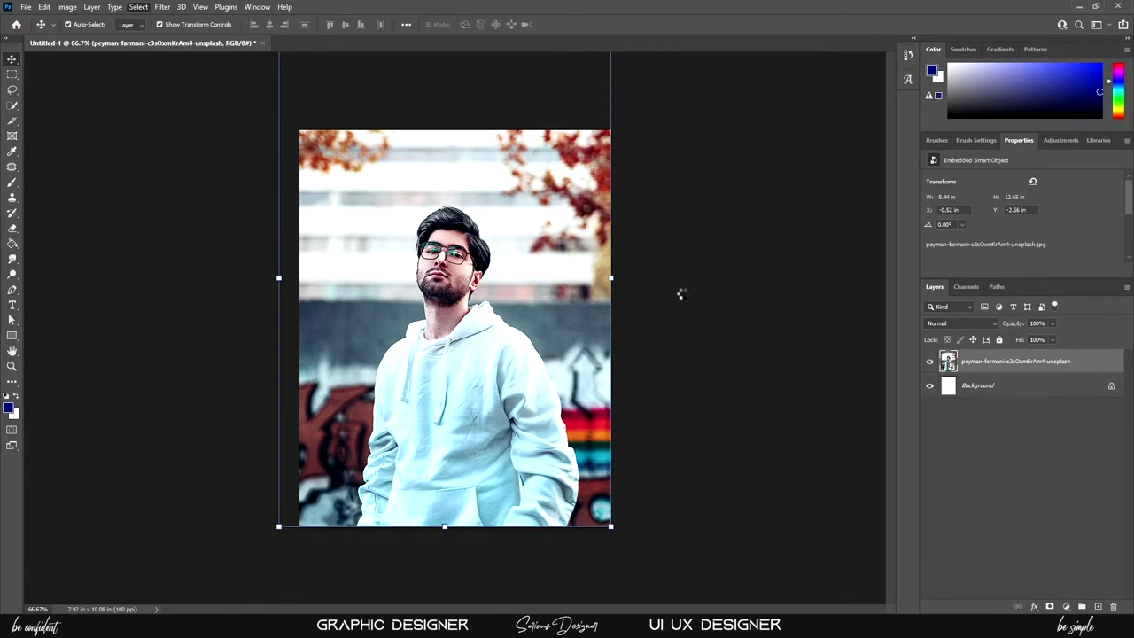
scroll(469, 402, up, 3)
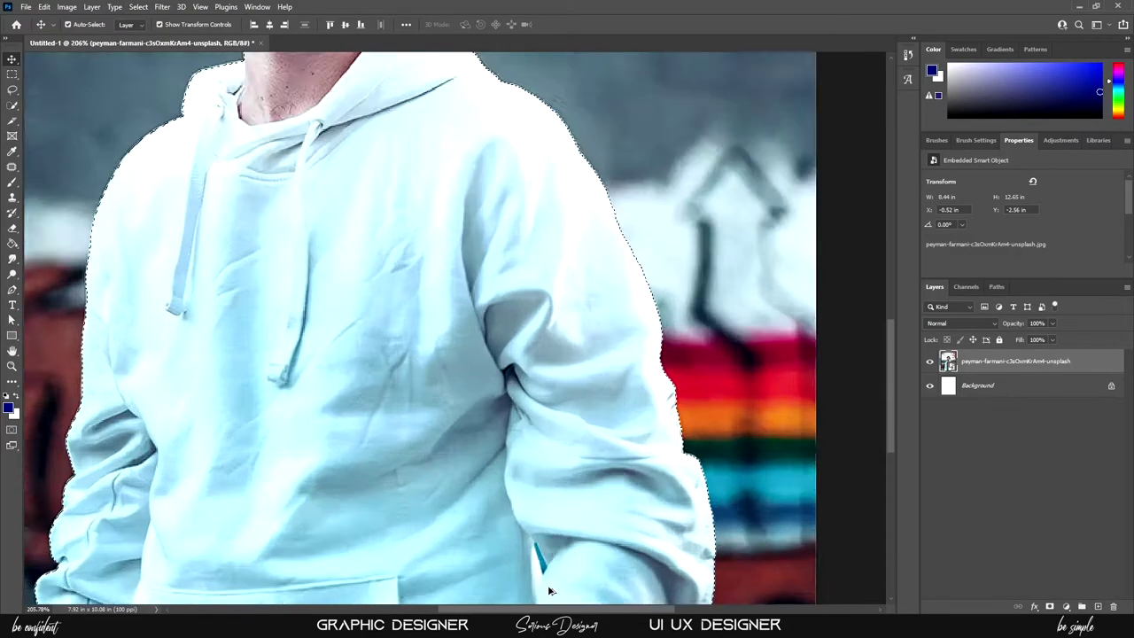
scroll(603, 537, up, 3)
scroll(602, 537, up, 2)
Lasso the dark pocket gap out of the selection and copy the man onto Layer 1.
click(12, 90)
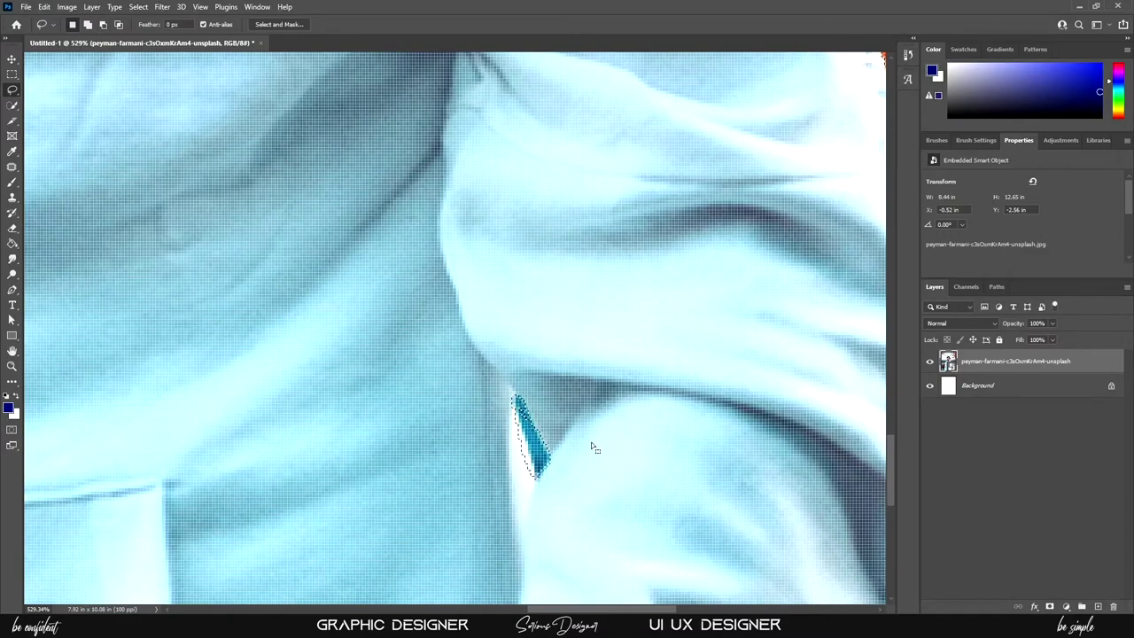
scroll(596, 483, down, 5)
scroll(570, 473, up, 8)
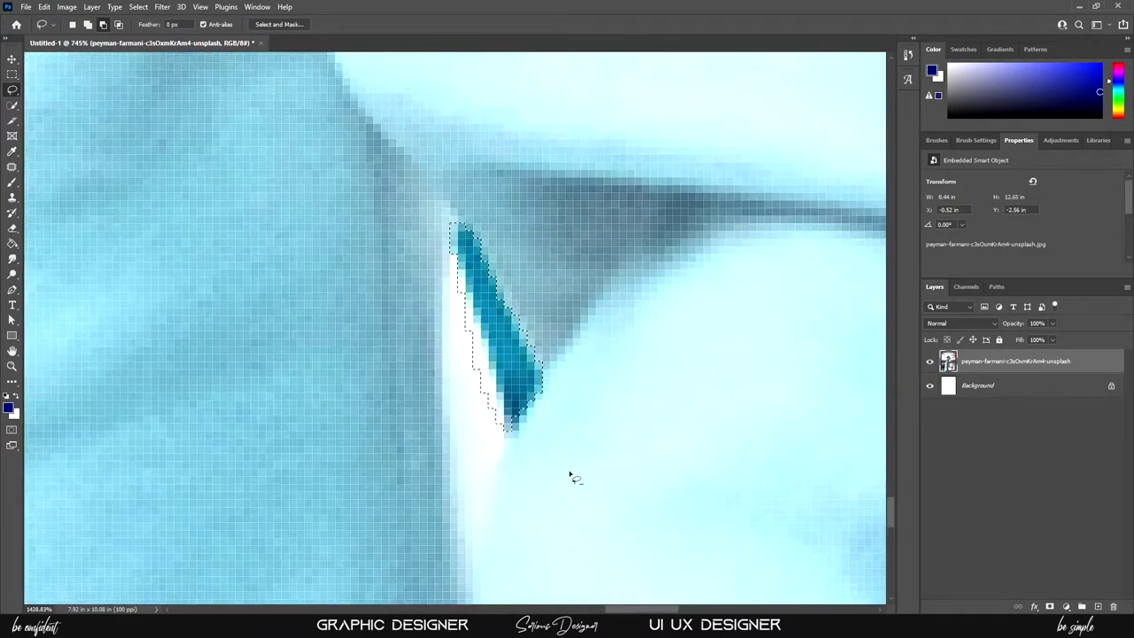
mouse_move(430, 229)
mouse_down()
mouse_move(453, 271)
mouse_move(427, 262)
mouse_up()
scroll(444, 328, down, 10)
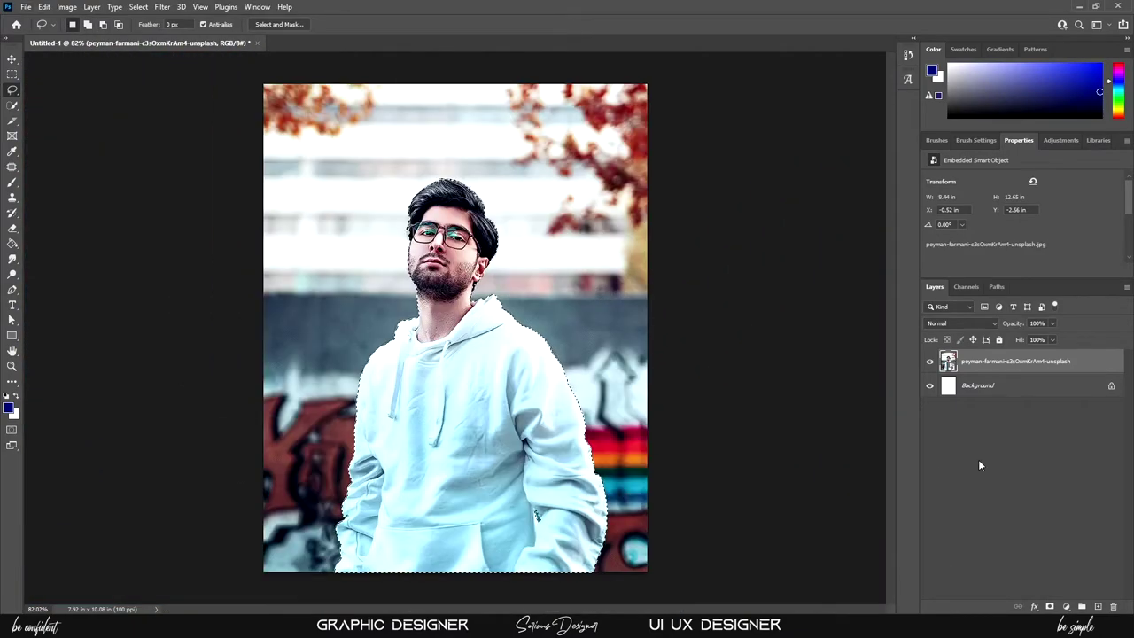
key(ctrl+j)
Hide the original photo layer and add a Black & White adjustment layer.
click(929, 385)
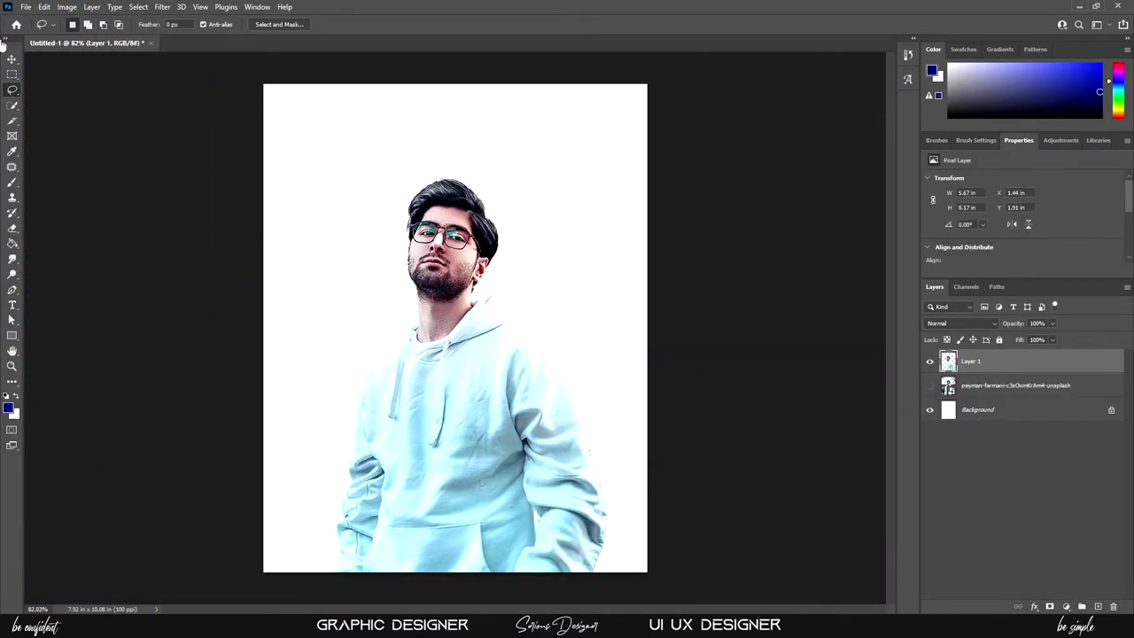
click(15, 60)
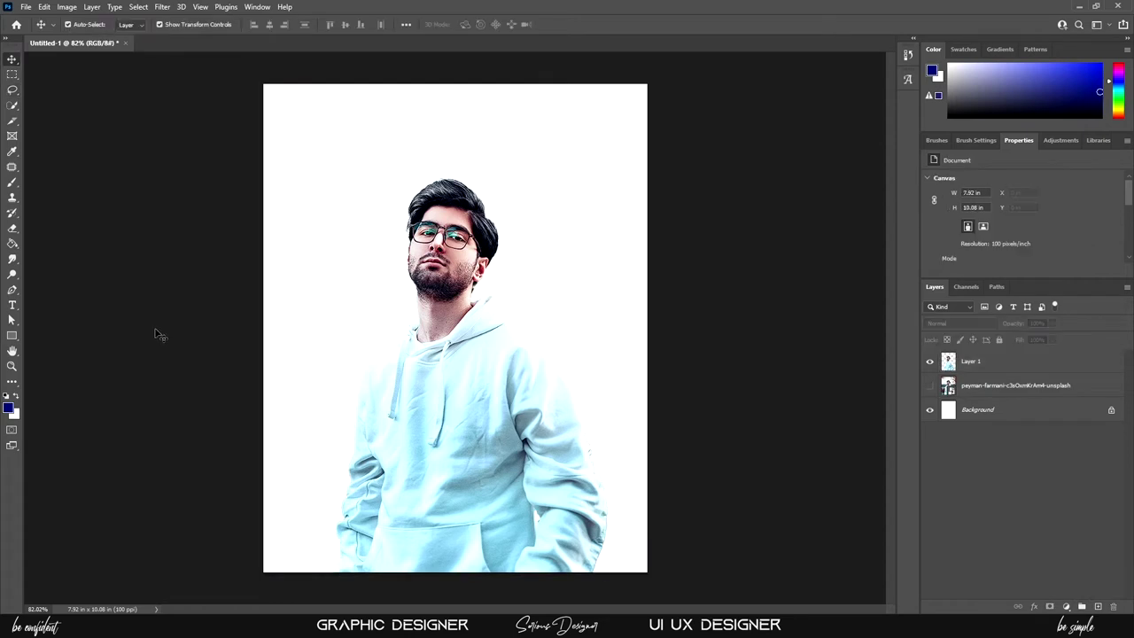
click(1068, 607)
click(1025, 505)
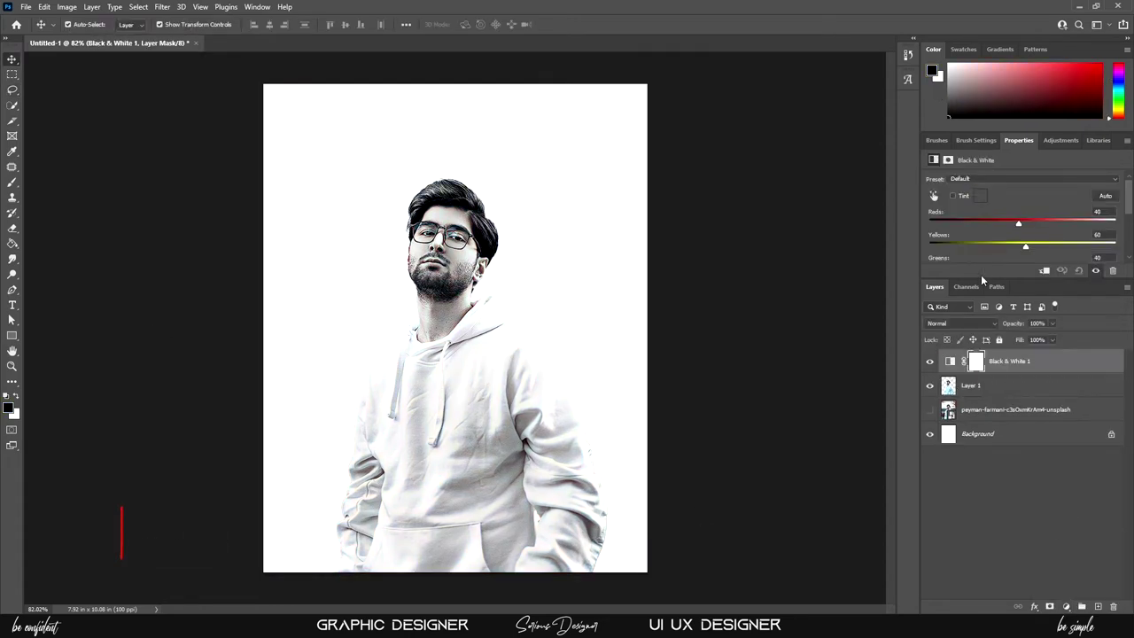
Set Blues -111, Cyans -24, Reds 12, Yellows -5, and clip the adjustment to Layer 1.
drag(981, 280, 981, 382)
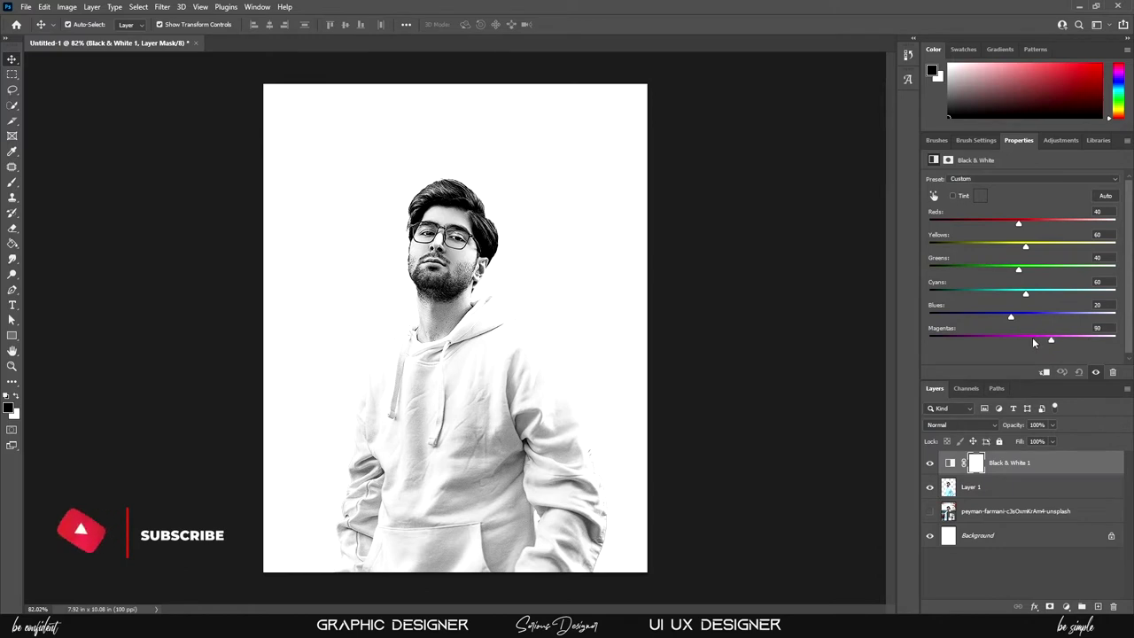
drag(1011, 317, 962, 317)
drag(1025, 294, 995, 301)
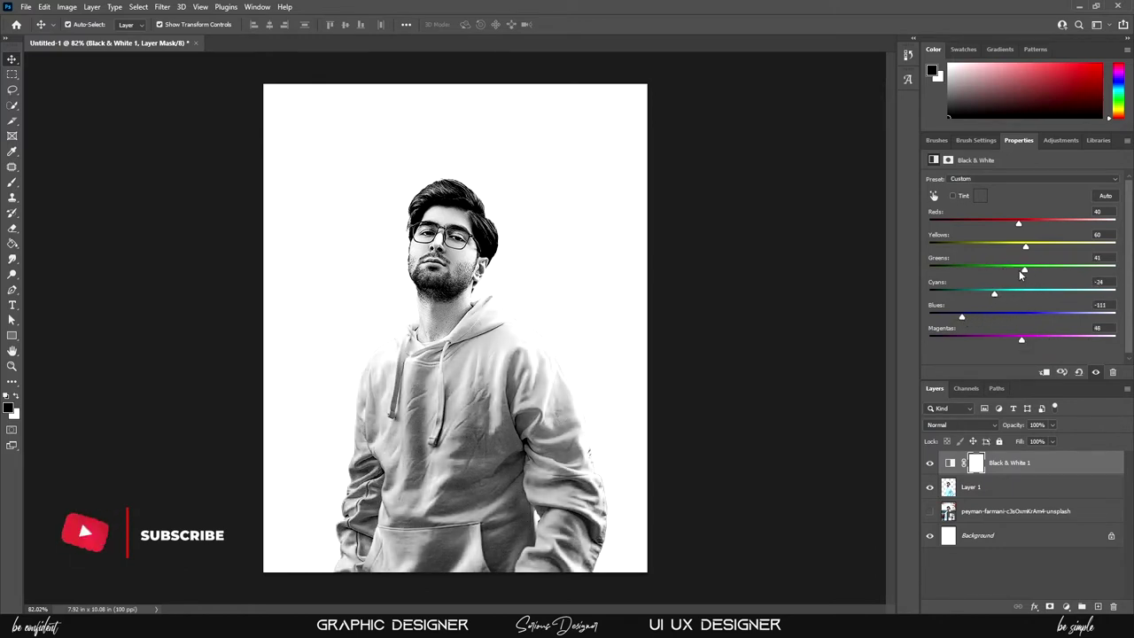
drag(1018, 222, 1001, 246)
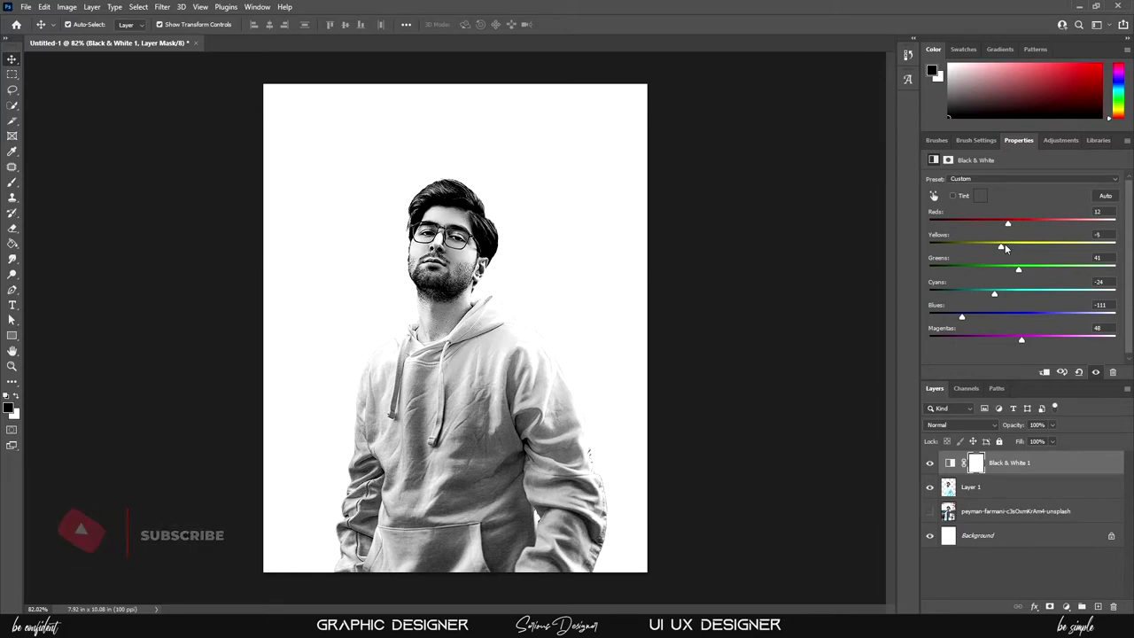
click(784, 330)
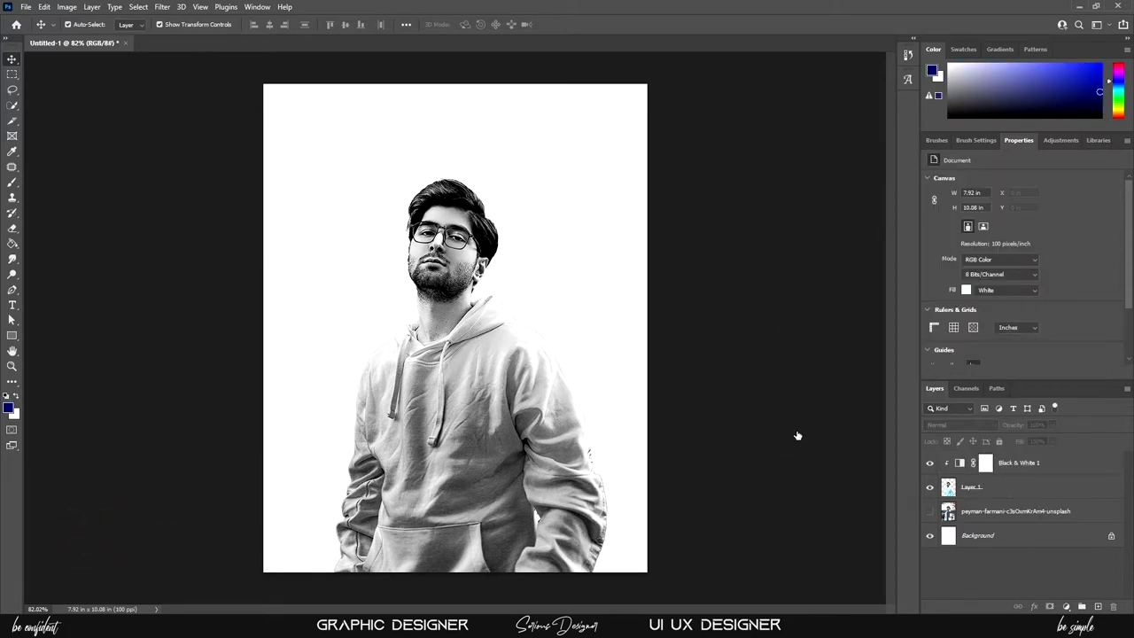
Place the autumn forest photo, stretch it over the canvas, and move it beneath the man.
drag(454, 197, 455, 85)
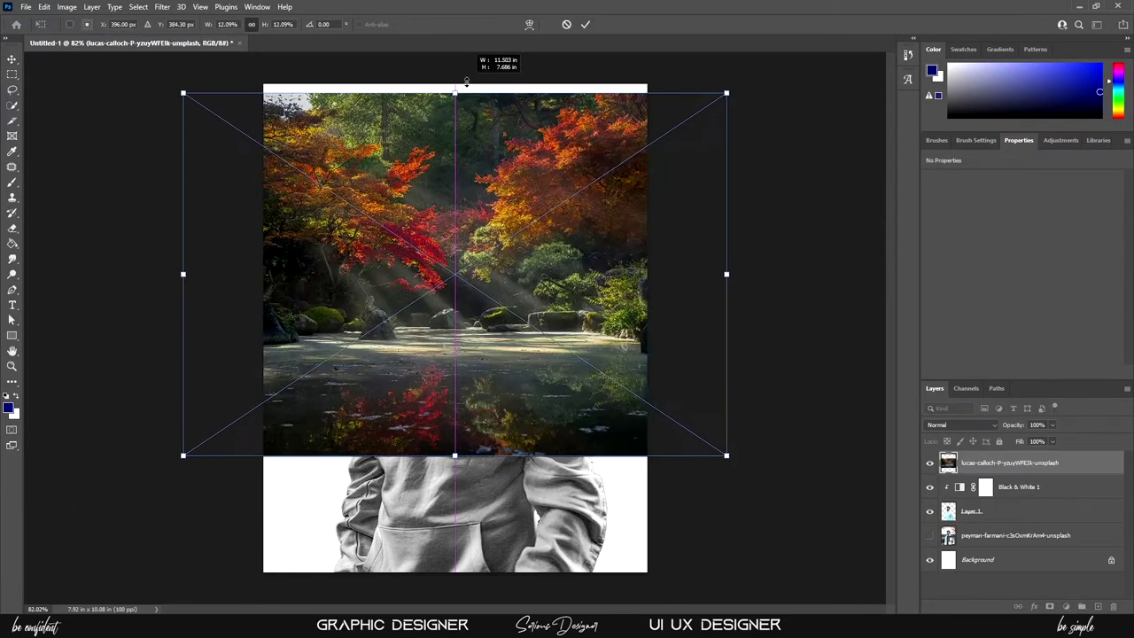
drag(455, 455, 455, 572)
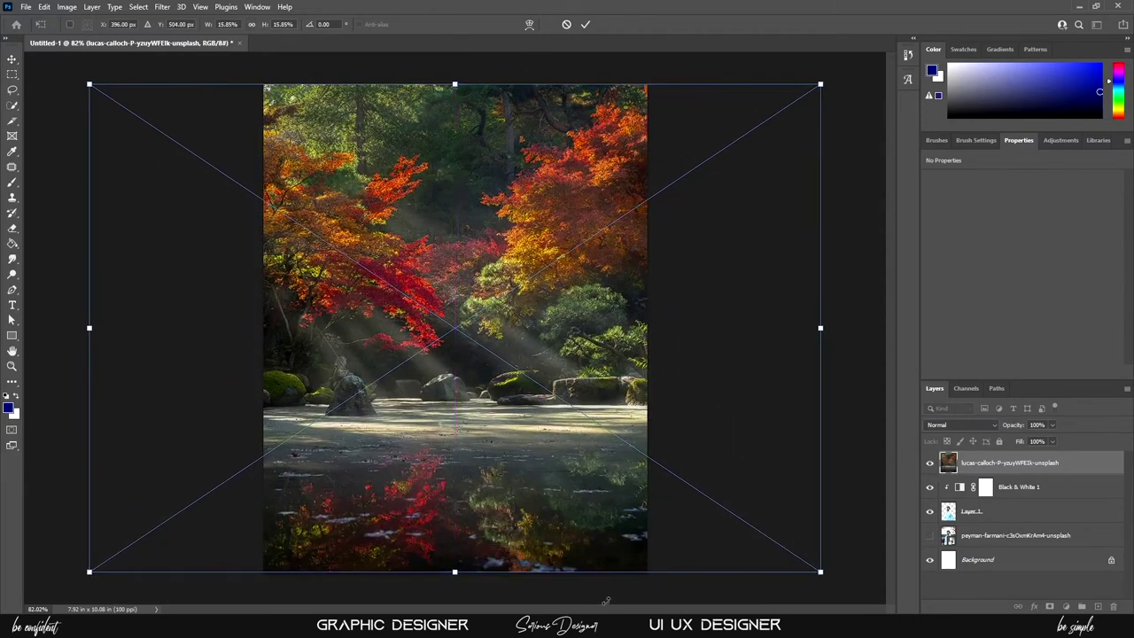
key(Return)
key(ctrl+bracketleft)
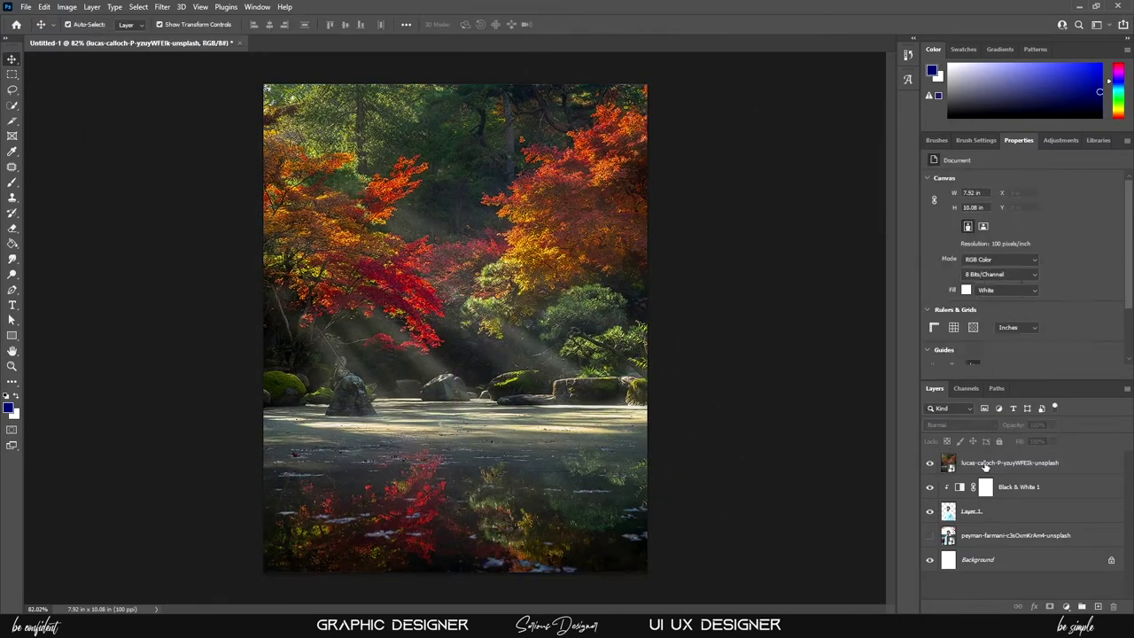
key(ctrl+bracketleft)
Place the wallpaperbetter paper texture over the canvas and hide the man's layer.
drag(560, 391, 562, 398)
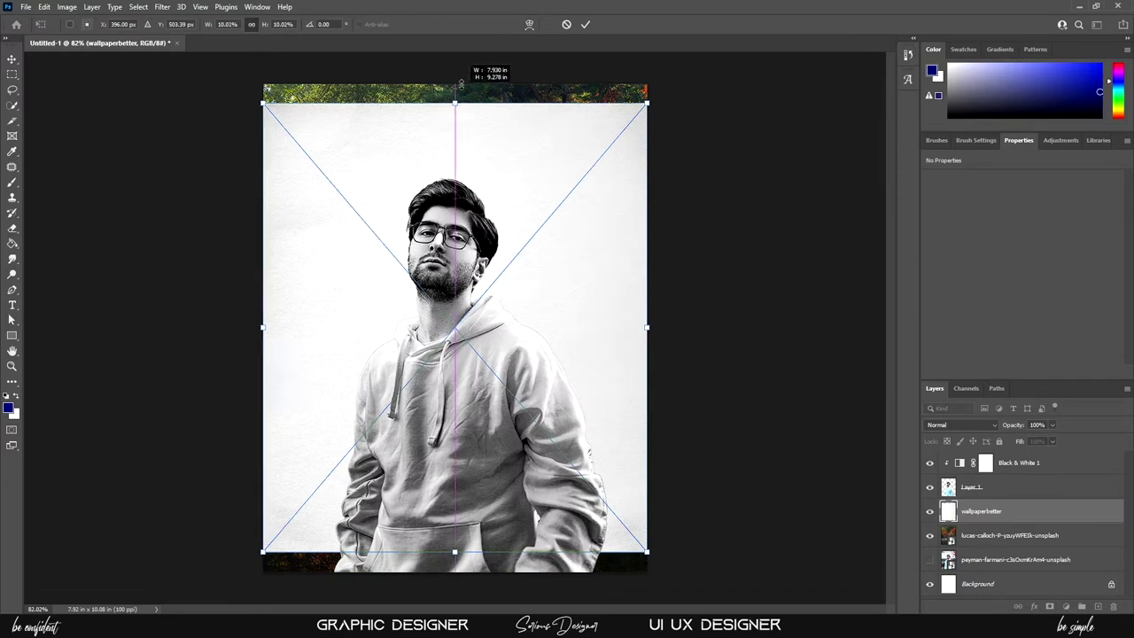
drag(455, 551, 454, 572)
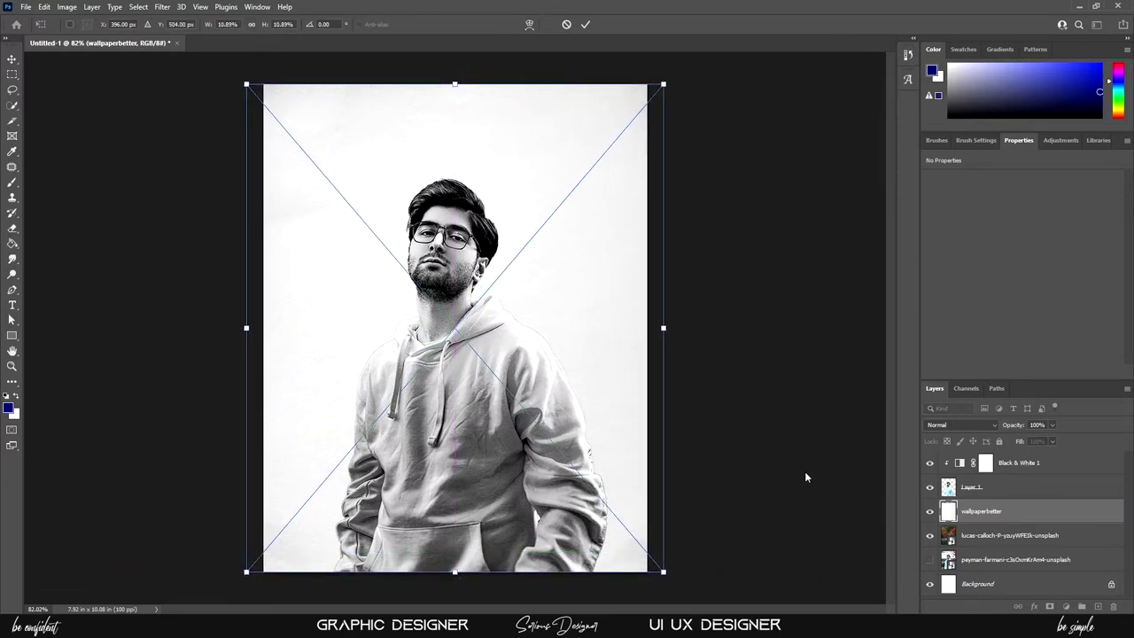
click(722, 366)
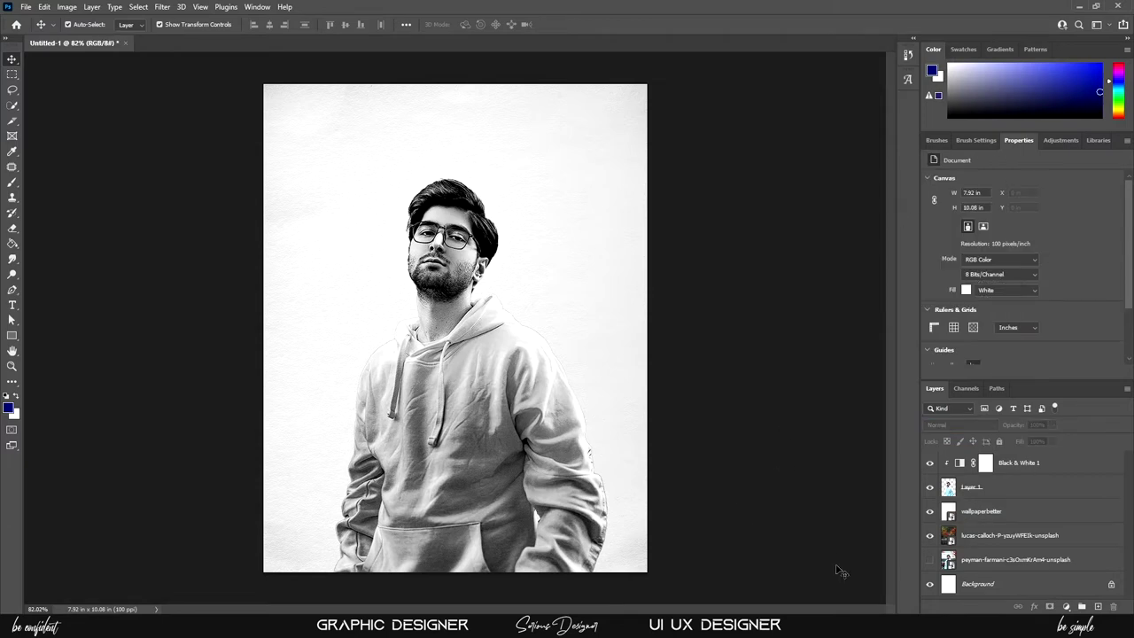
click(930, 486)
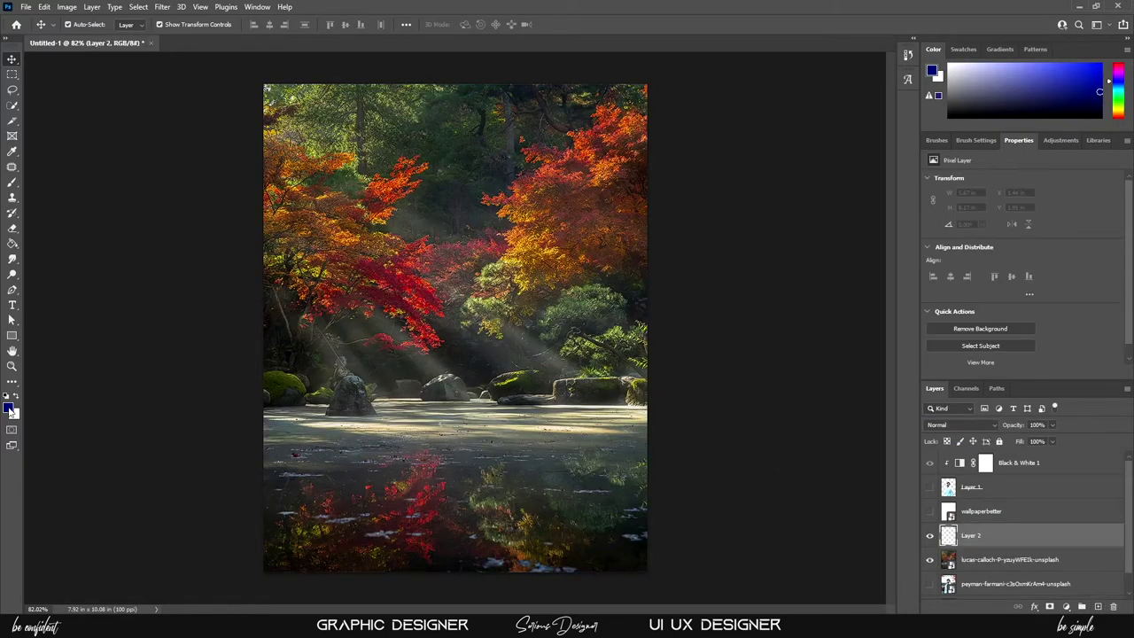
Fill the new layer with dark red and set it to the Hue blend mode.
click(1075, 245)
key(v)
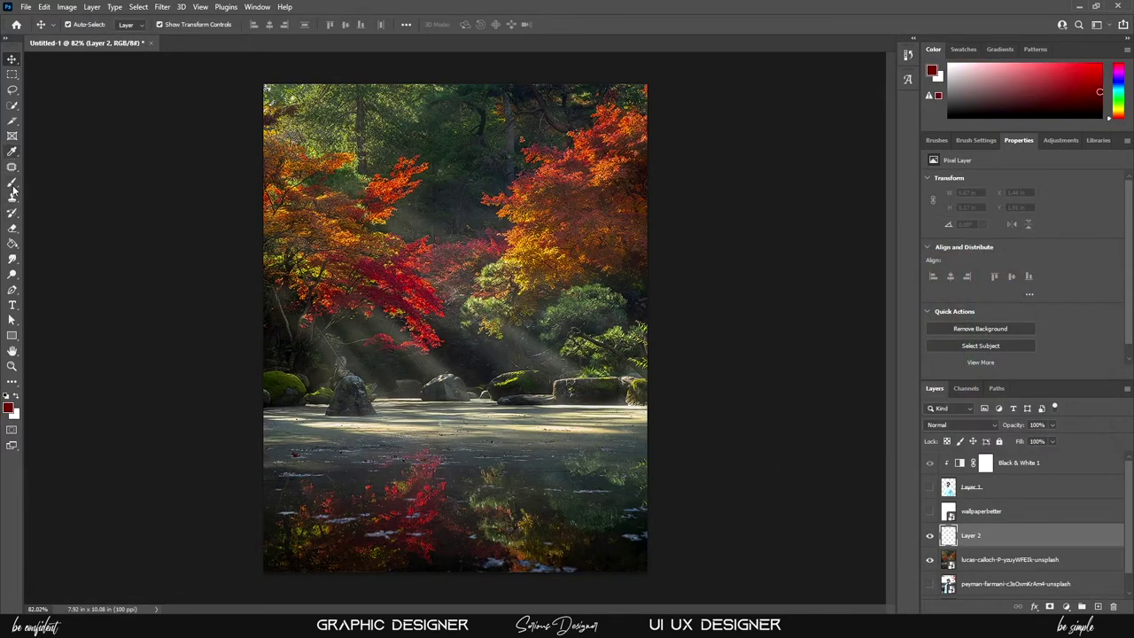
key(alt+BackSpace)
click(962, 425)
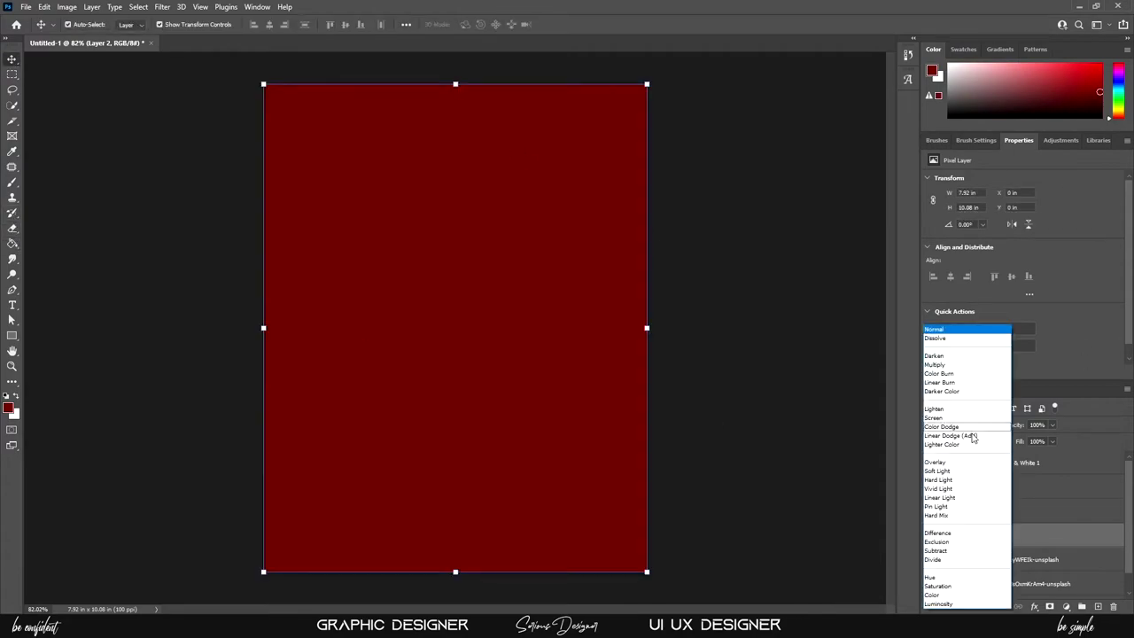
click(966, 586)
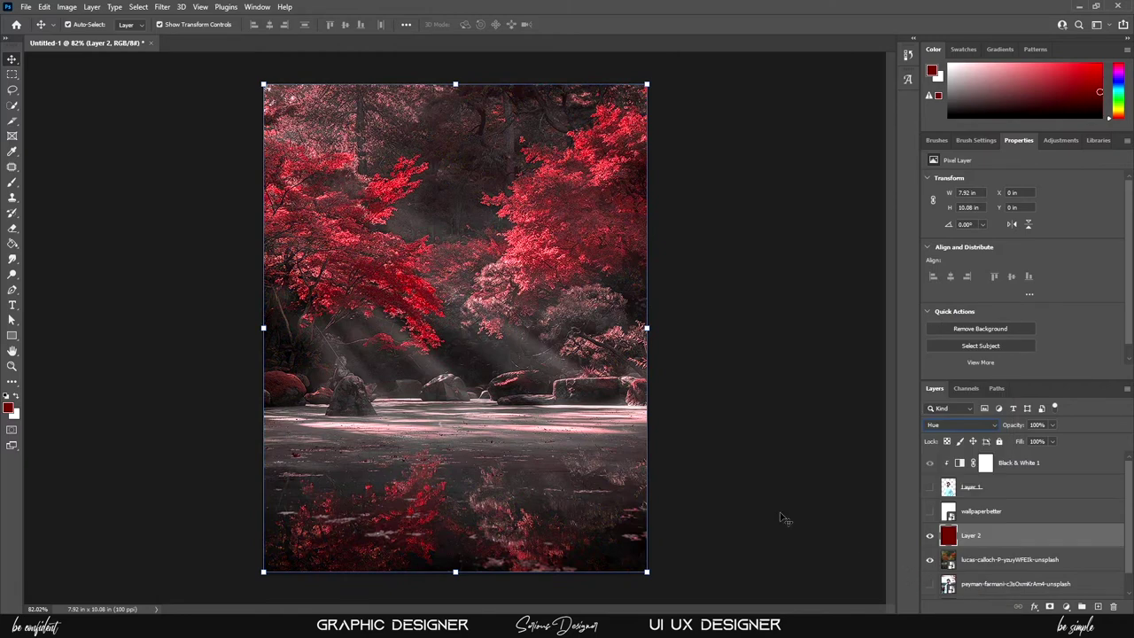
Duplicate the red Layer 2 and set the copy to Color Dodge.
click(769, 430)
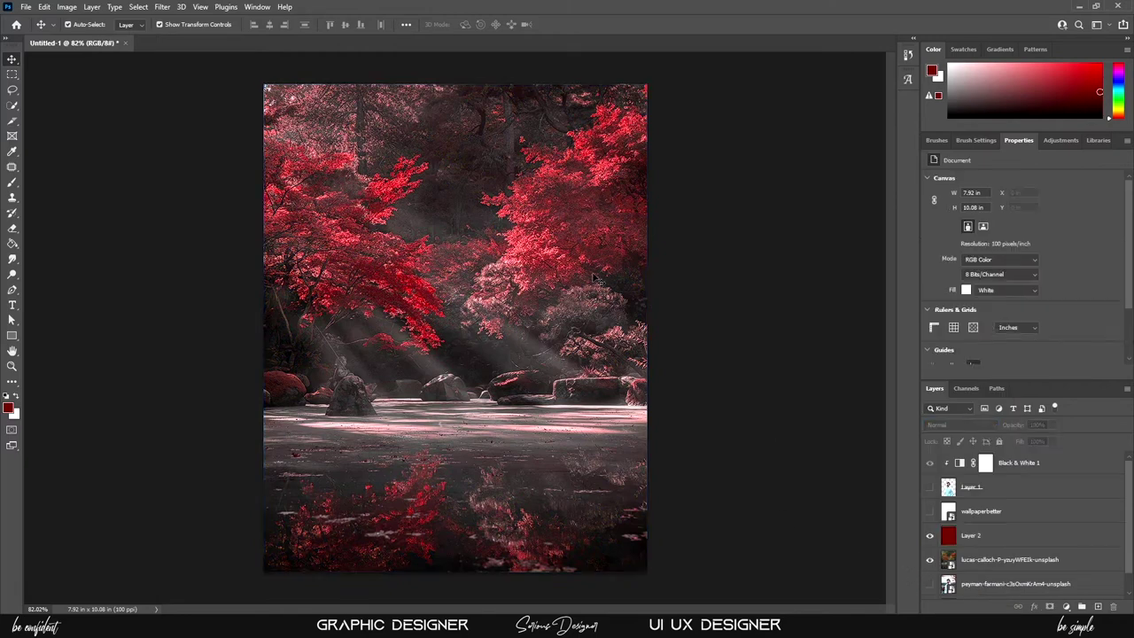
click(1003, 536)
right_click(1003, 536)
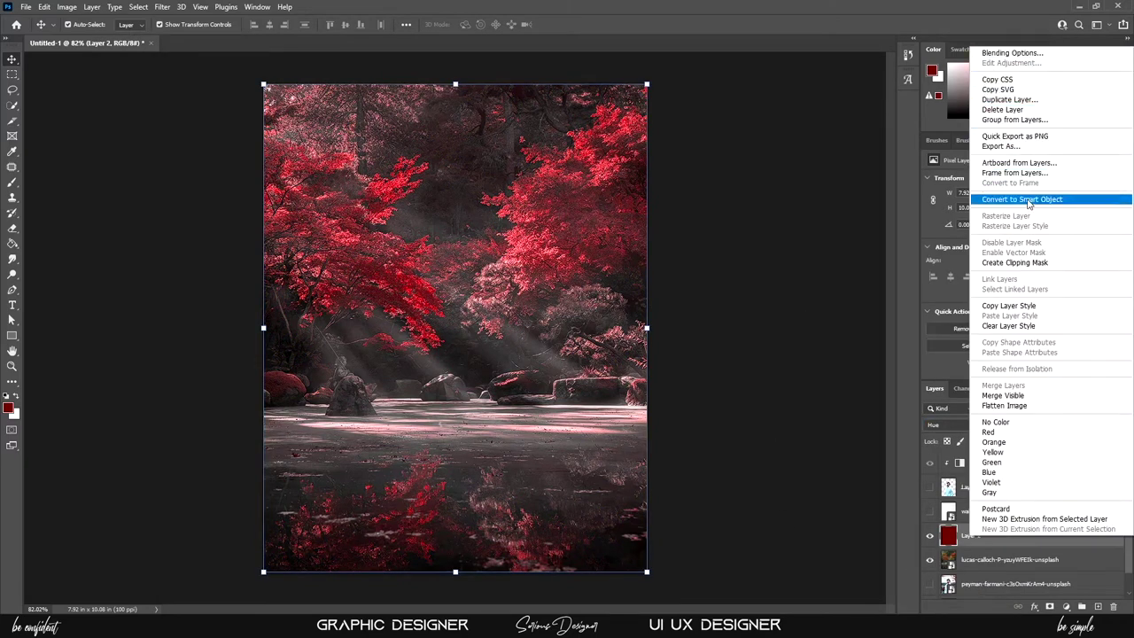
click(1011, 99)
click(666, 181)
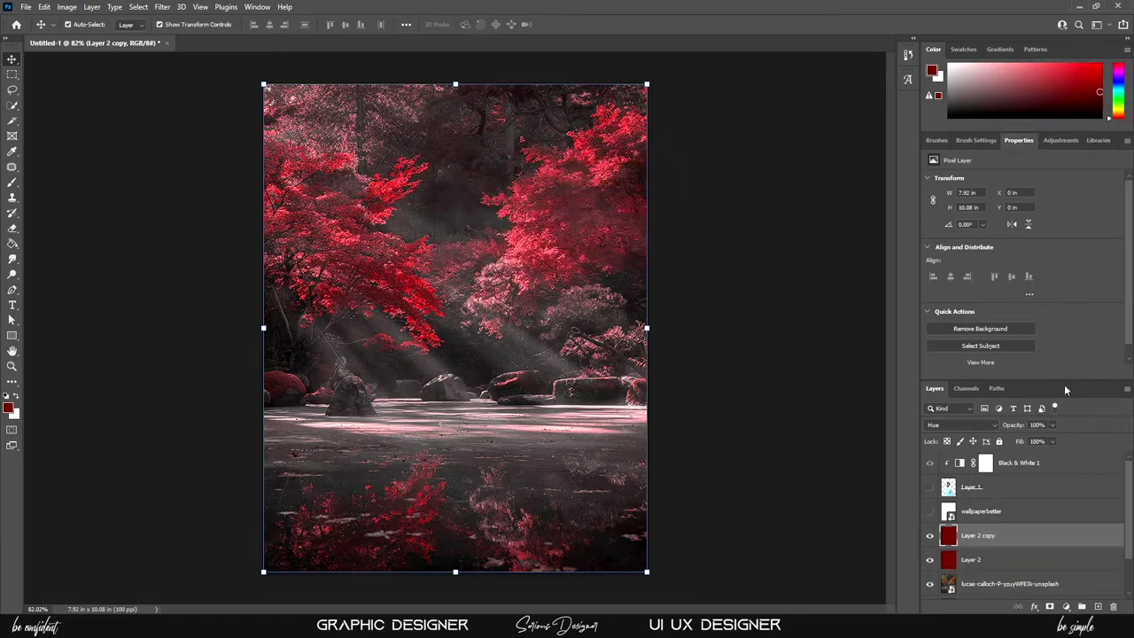
click(962, 426)
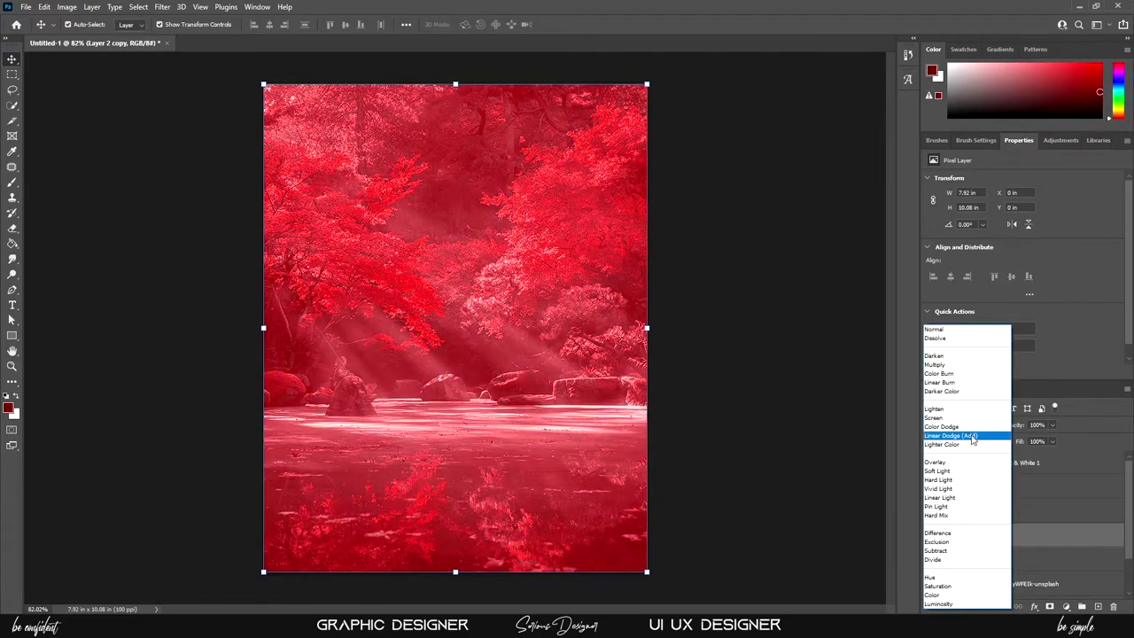
click(943, 426)
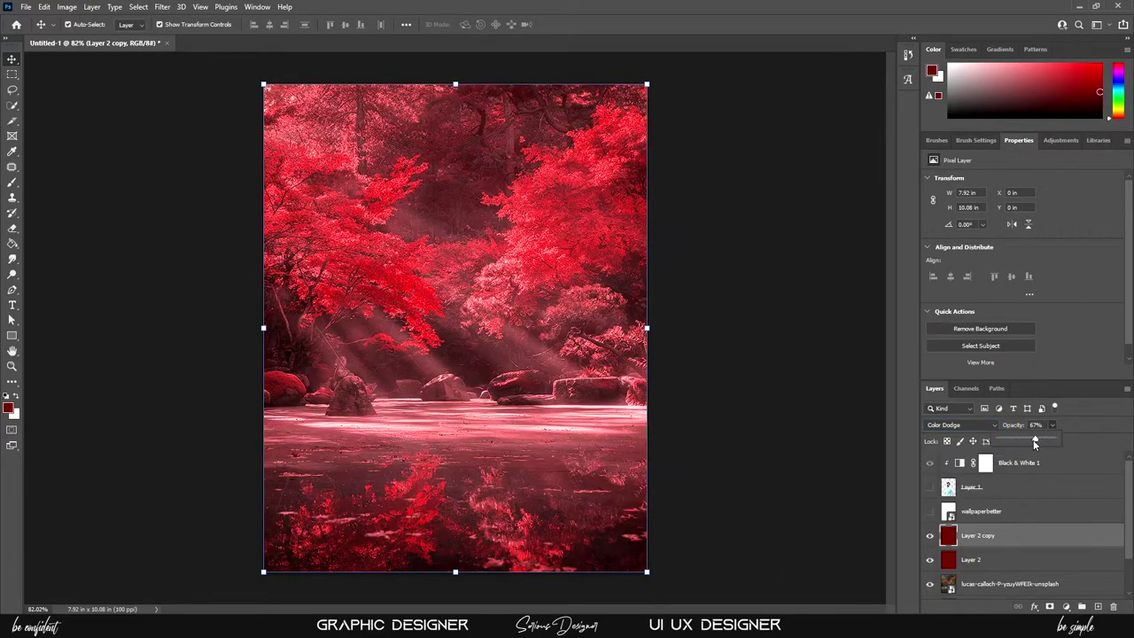
Merge the forest and red layers, re-show Layer 1 and wallpaperbetter, and type 'liest' in the translator.
click(1011, 584)
shift+click(1010, 535)
right_click(1010, 535)
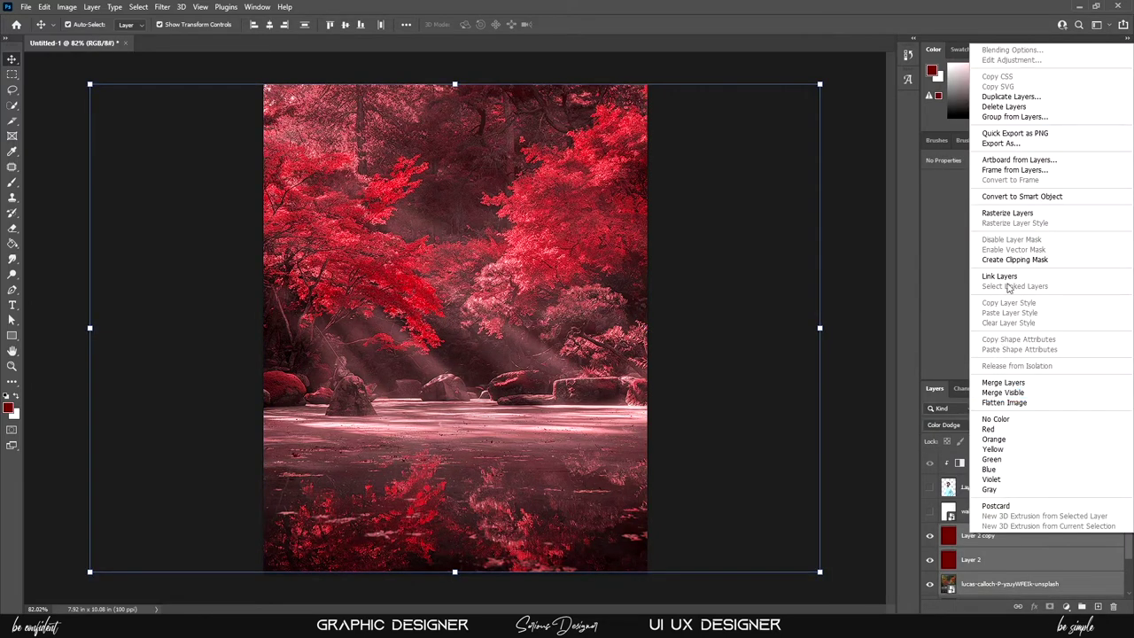
click(1010, 382)
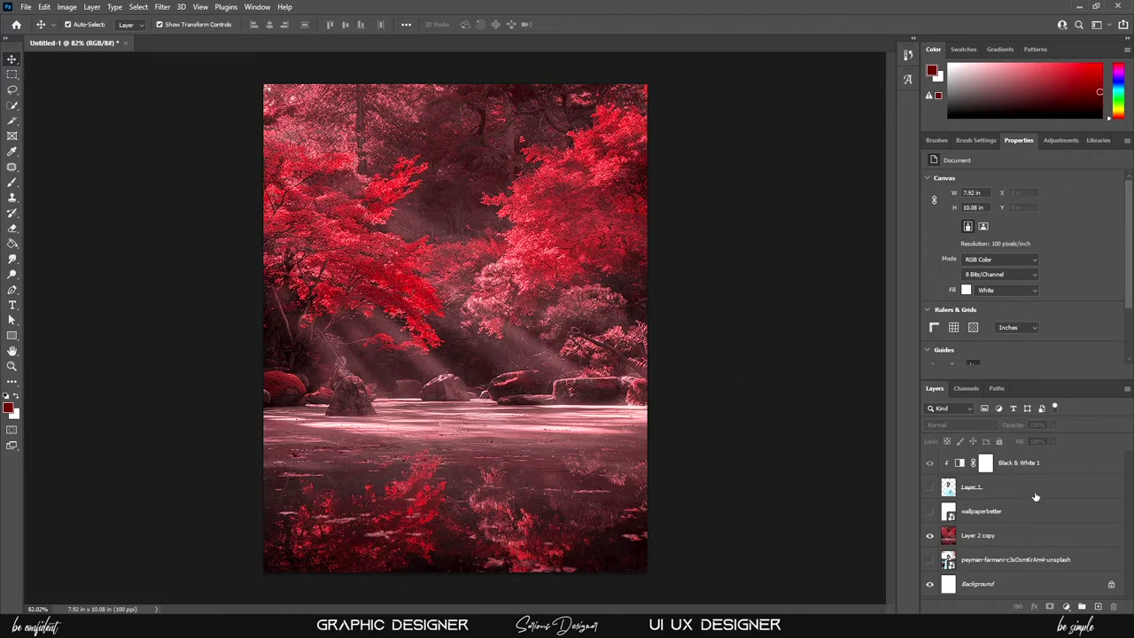
click(931, 486)
click(929, 511)
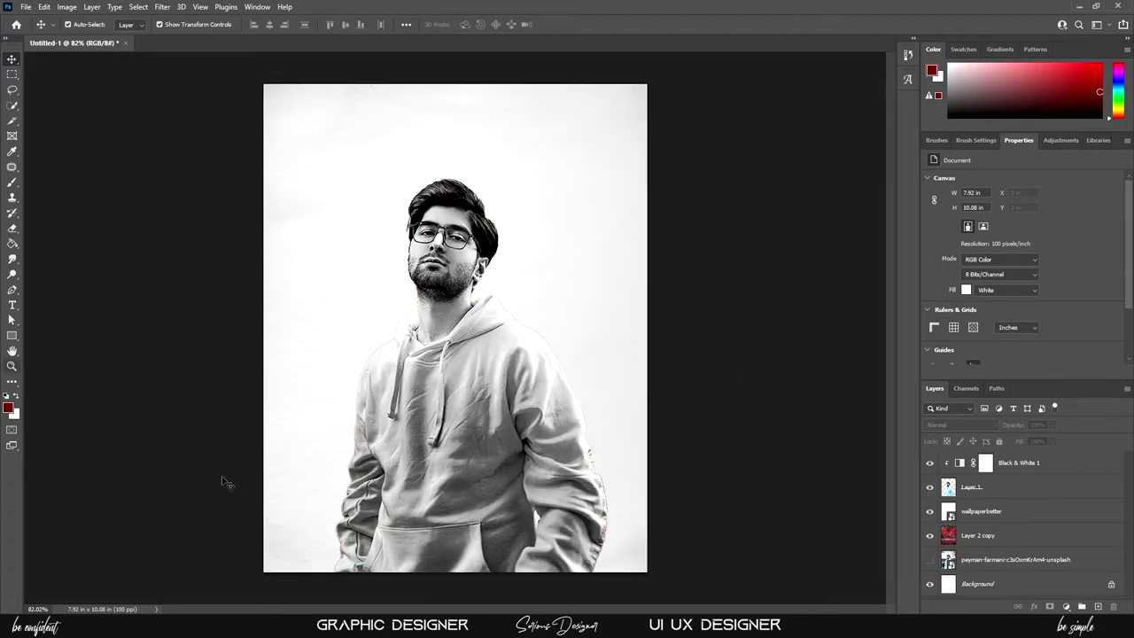
text(lie)
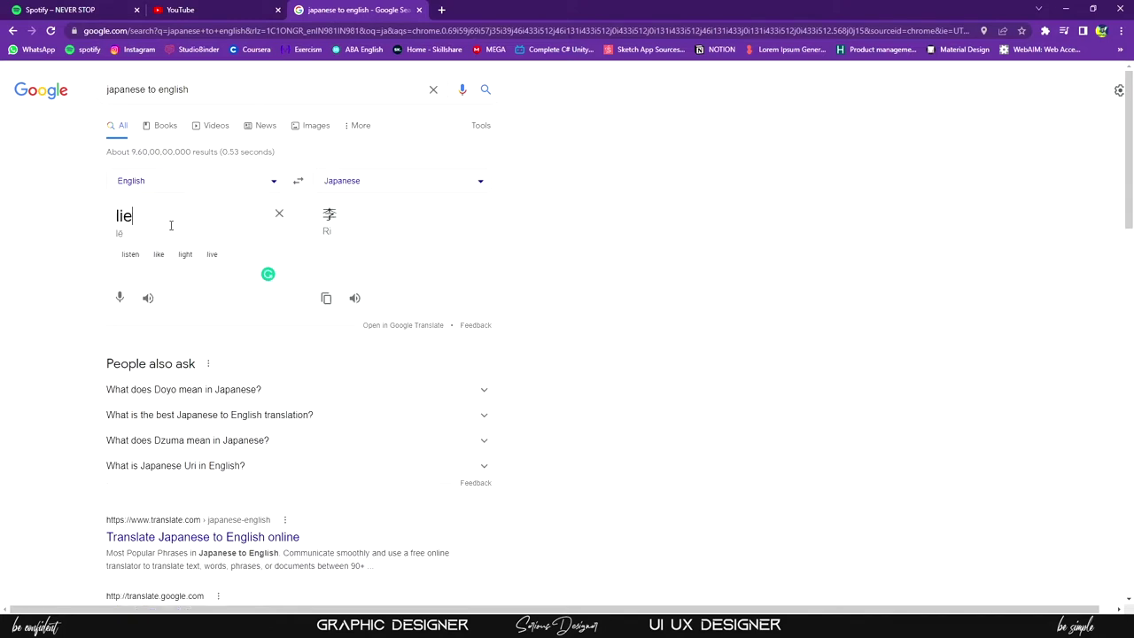
text(s)
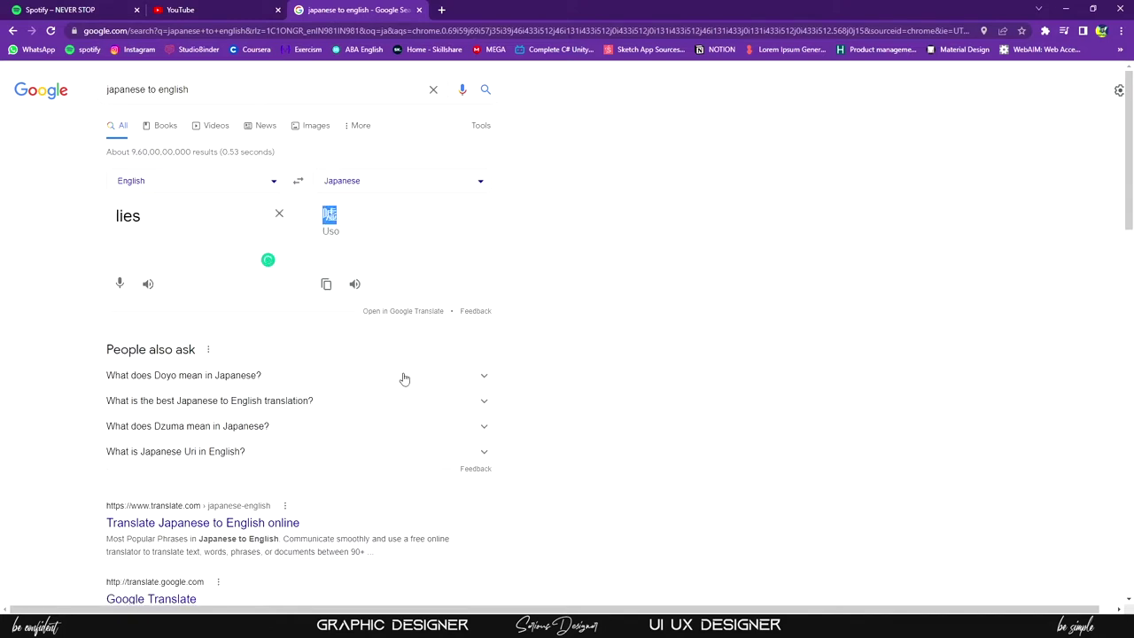
text(t)
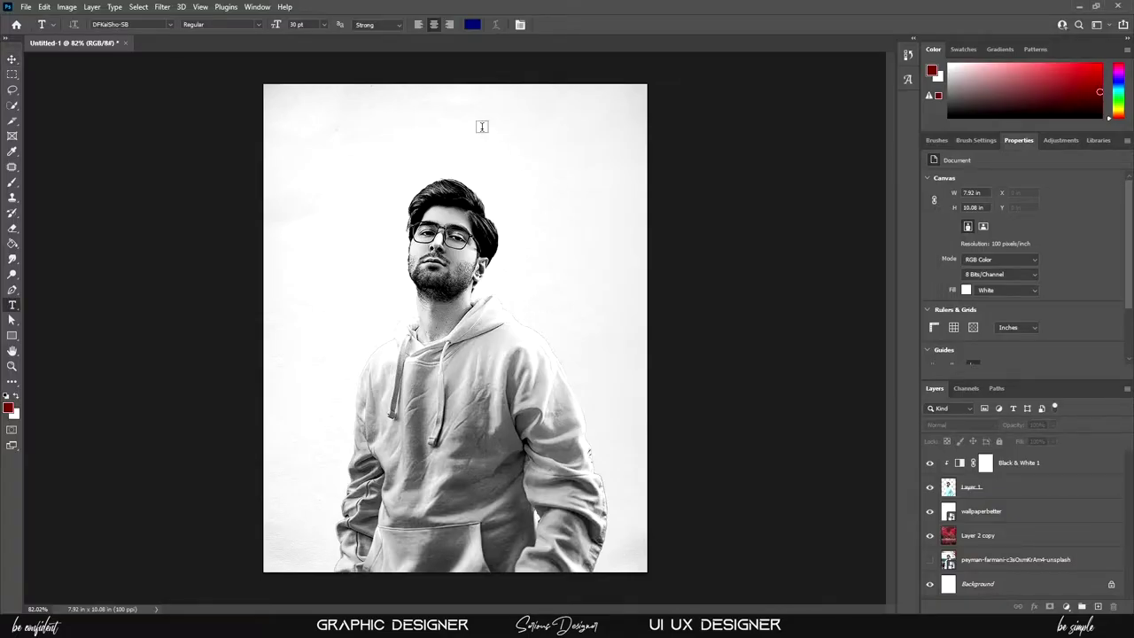
Add a text layer with the 嘘 character in dark red 7a0202.
click(482, 124)
click(473, 24)
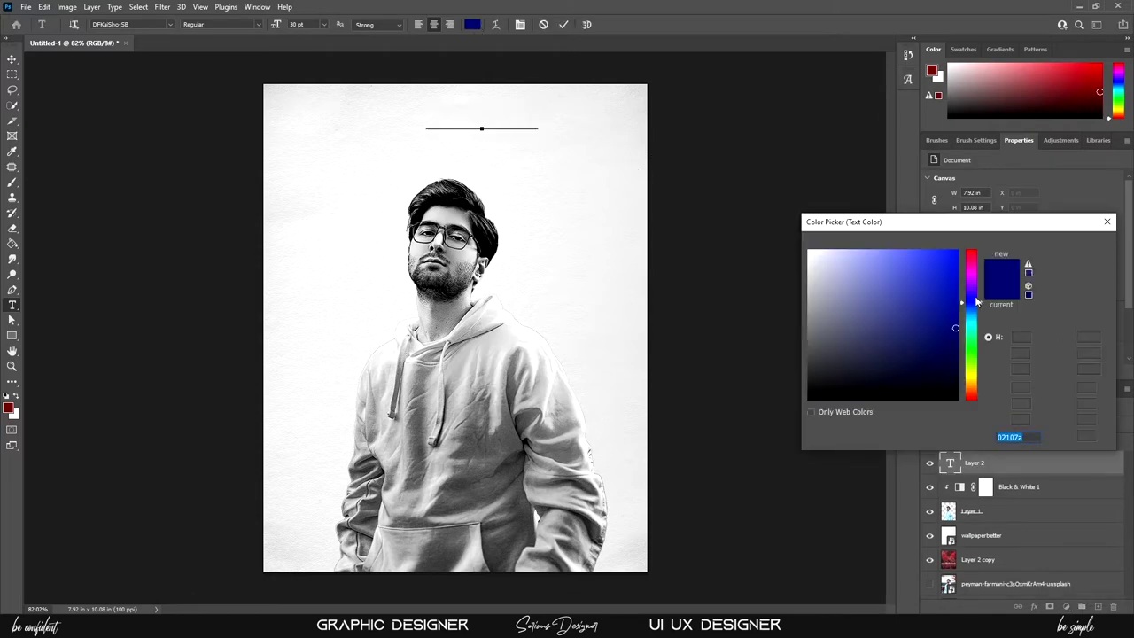
text(7a0202)
click(1104, 251)
key(ctrl+v)
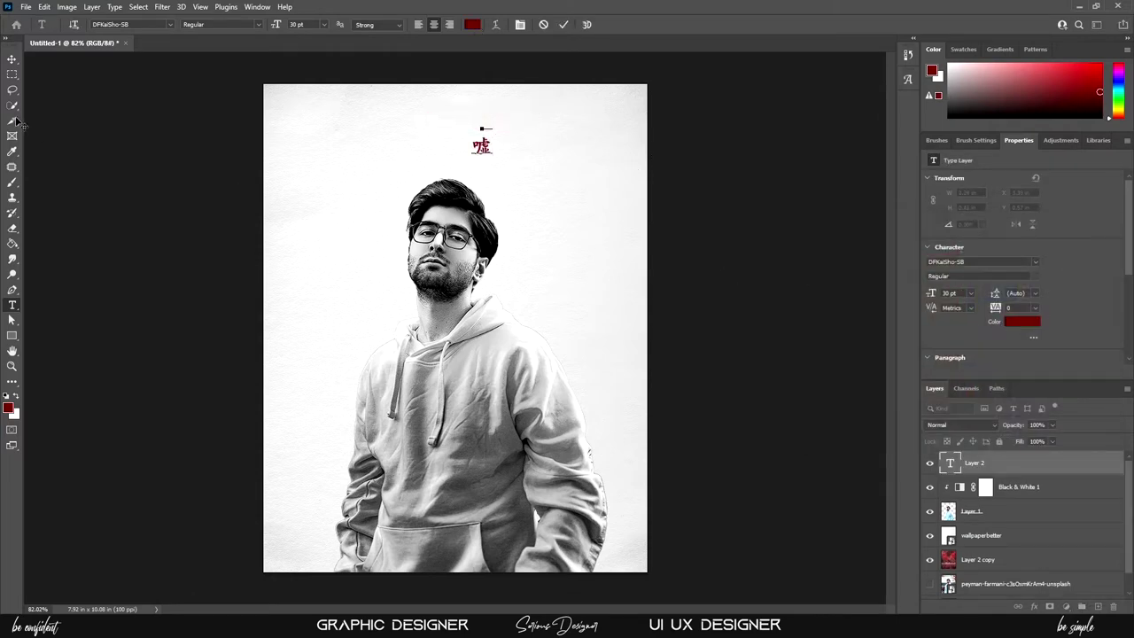
click(13, 61)
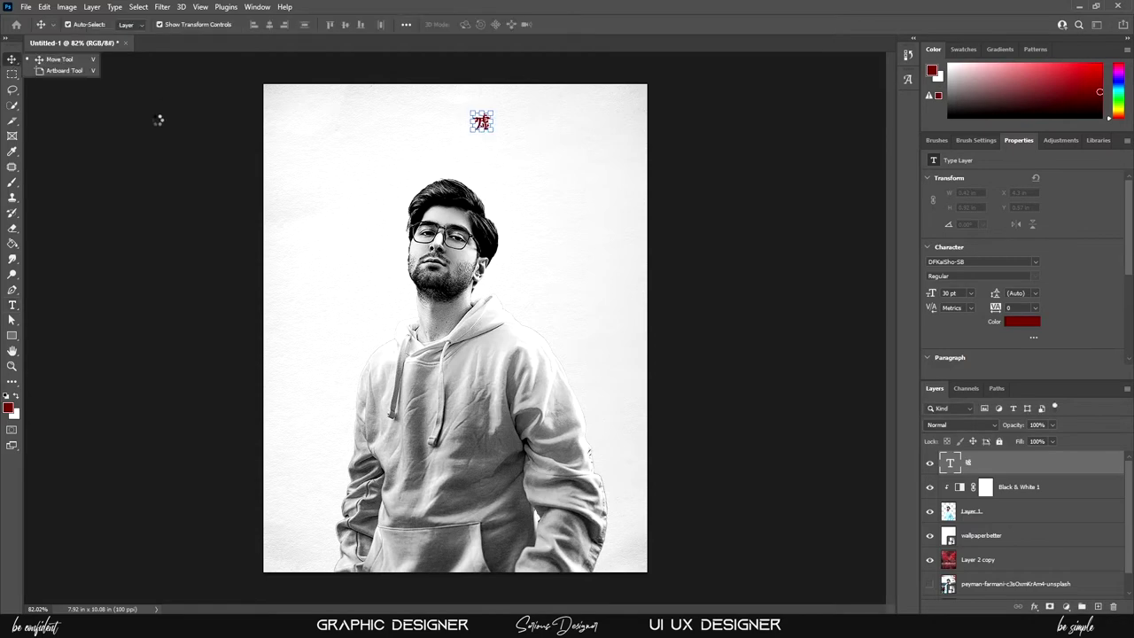
Enlarge 嘘 across the poster's top and load its outline as a selection.
mouse_move(481, 131)
mouse_down()
mouse_move(548, 170)
mouse_move(537, 194)
mouse_move(594, 211)
mouse_up()
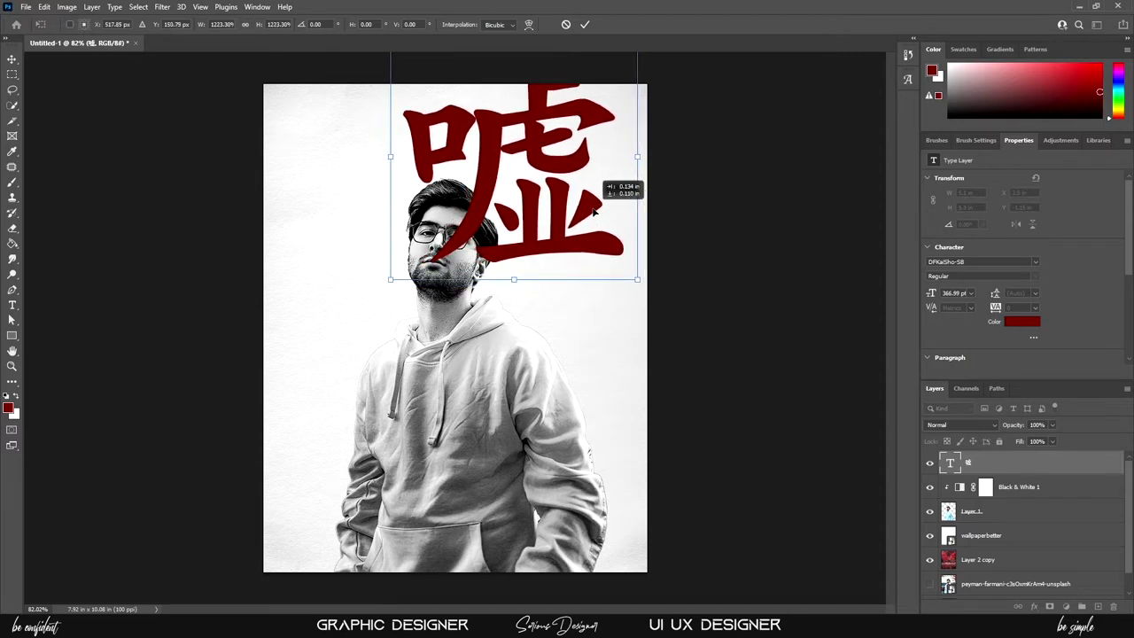
key(Return)
scroll(1131, 563, down, 1)
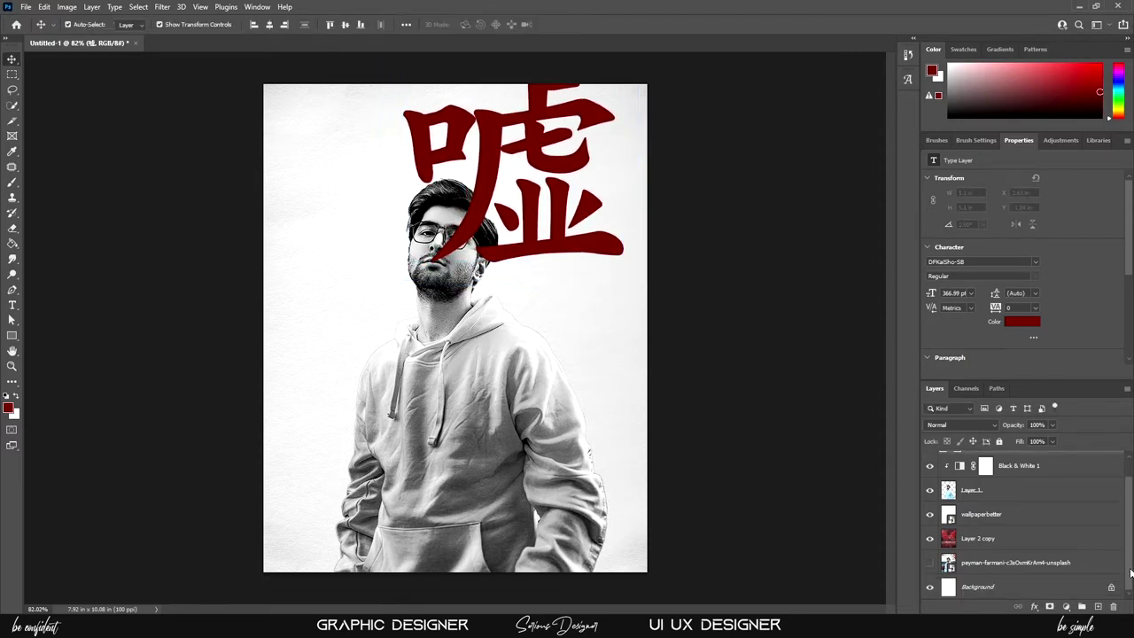
scroll(1130, 574, up, 1)
ctrl+click(950, 462)
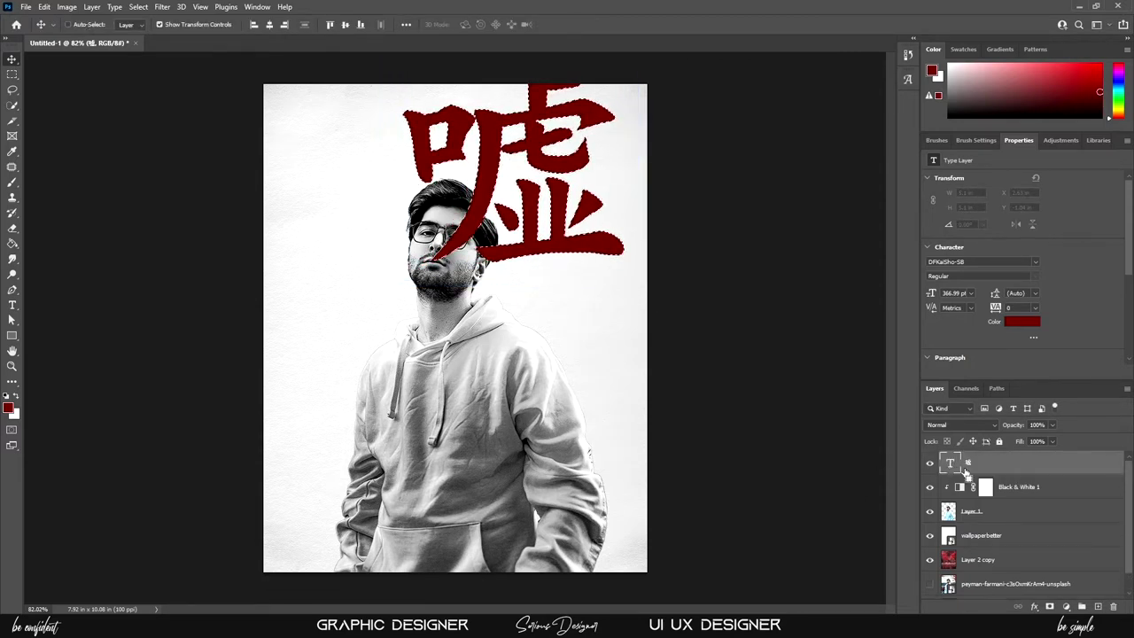
Convert the wallpaperbetter smart object to pixels and compare the text layer on and off.
scroll(966, 472, down, 1)
click(979, 514)
right_click(979, 514)
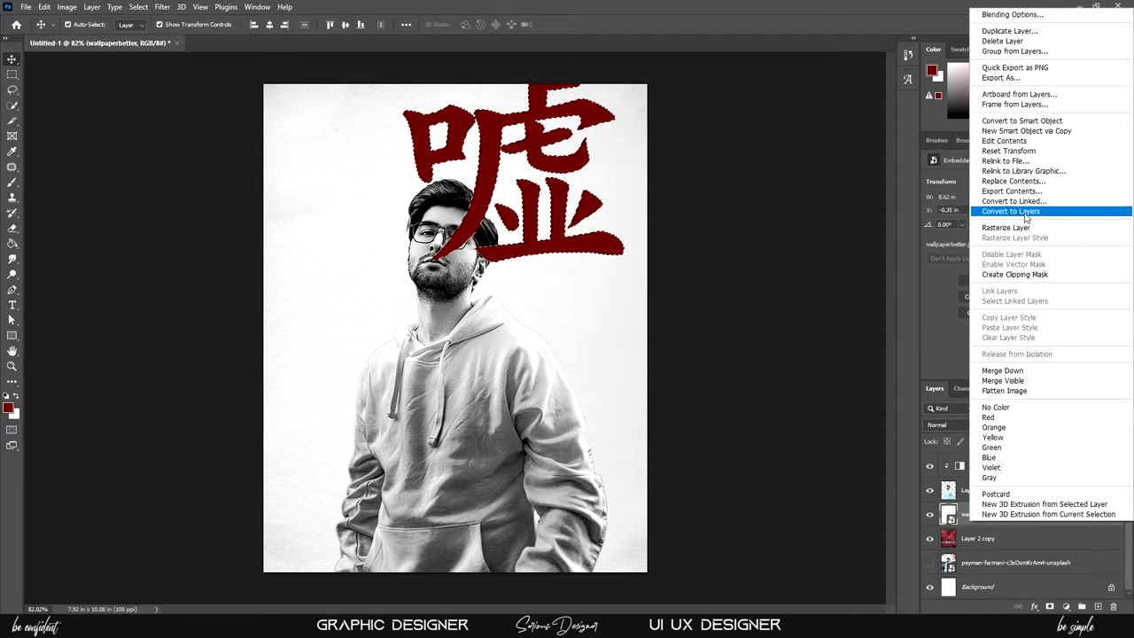
click(1026, 212)
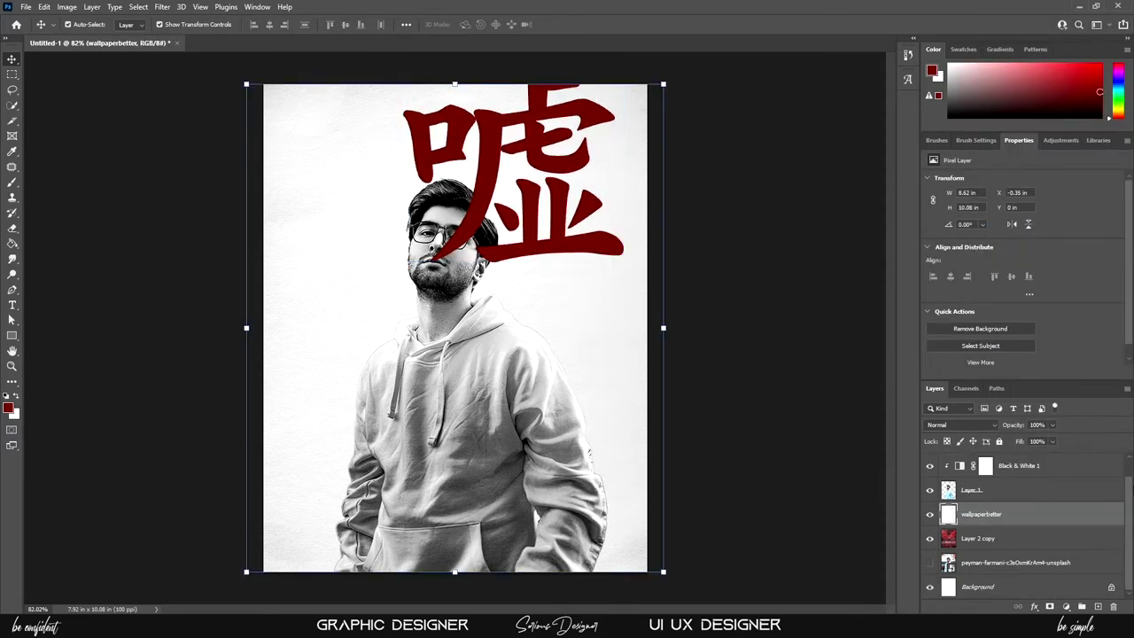
scroll(1019, 527, up, 1)
click(930, 464)
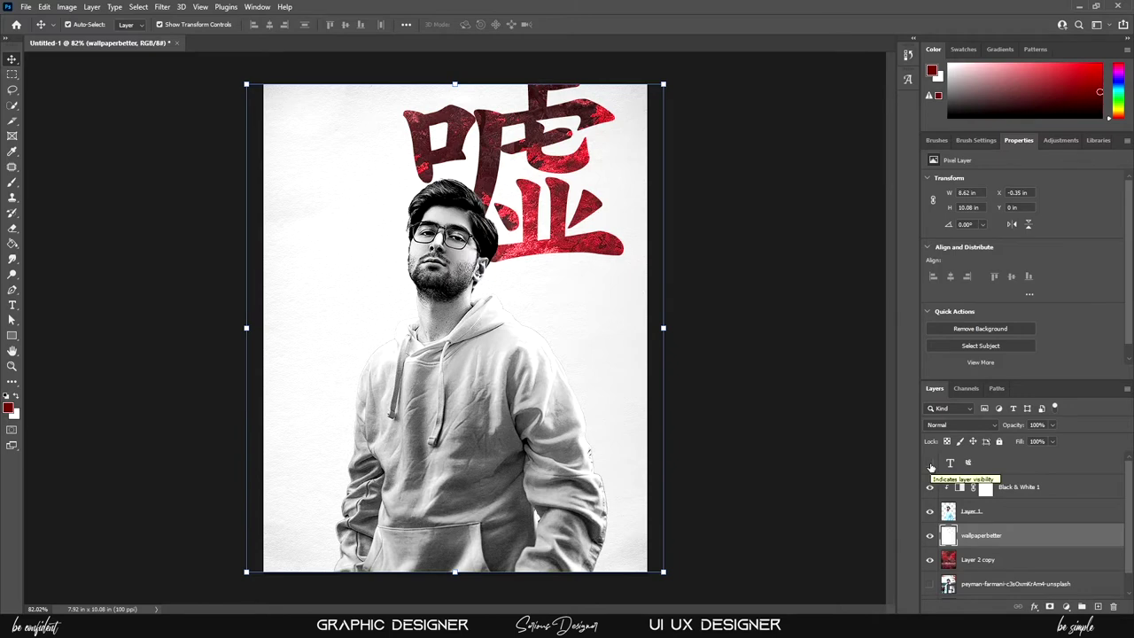
click(931, 464)
Set the 嘘 text layer's blend mode to Multiply.
click(1020, 462)
click(957, 425)
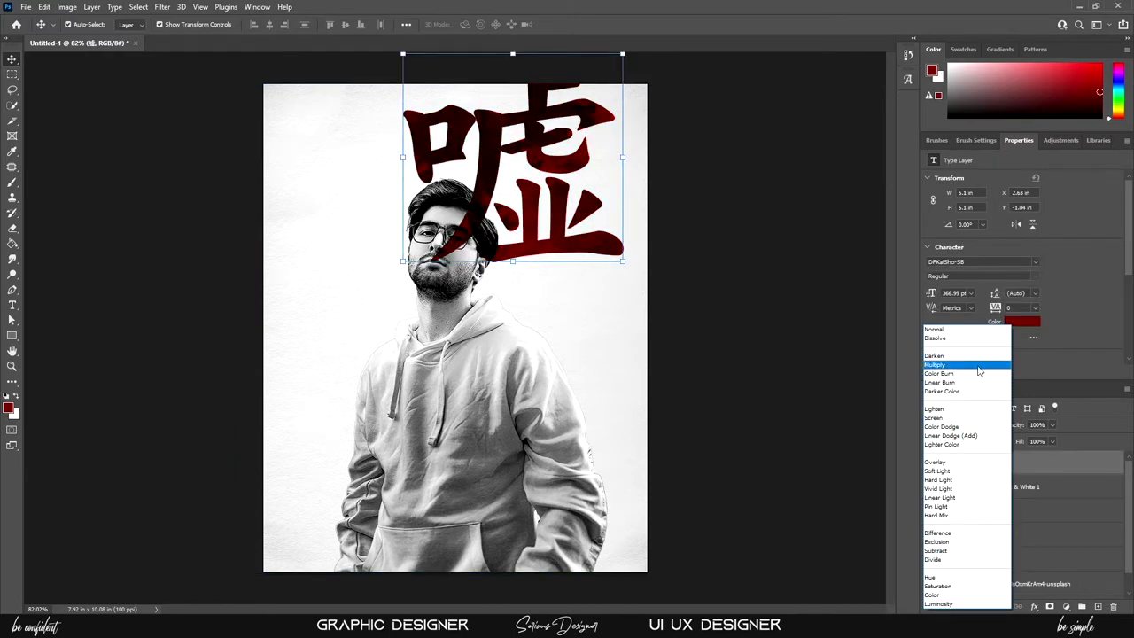
click(1055, 430)
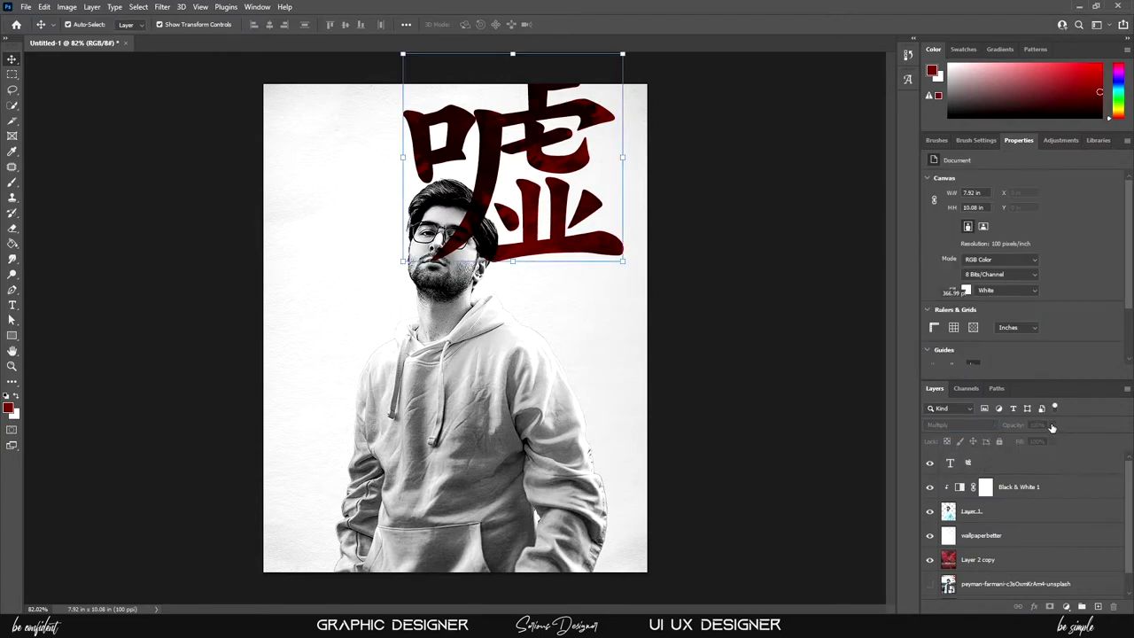
click(1046, 459)
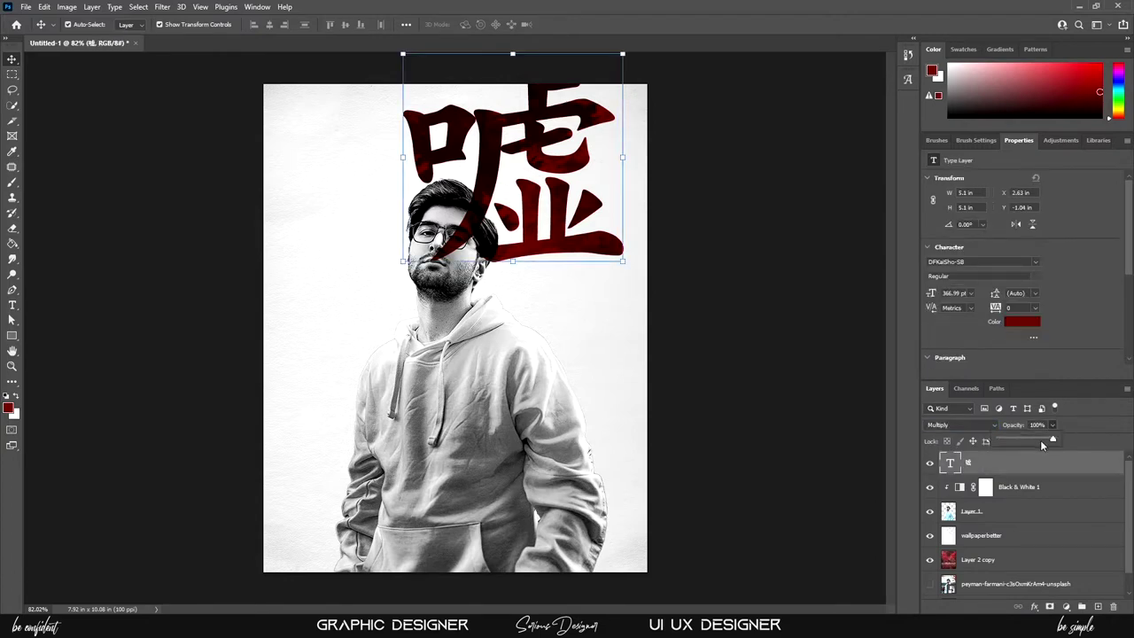
click(774, 387)
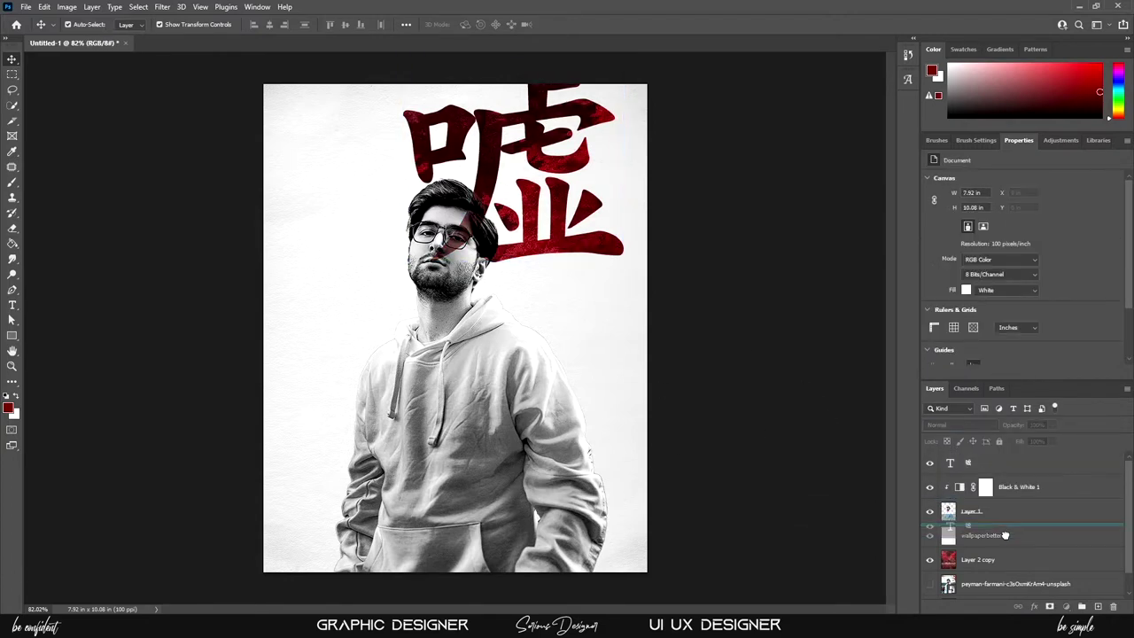
Move the 嘘 layer beneath Layer 1, then return it to the top of the stack.
drag(1005, 535, 1005, 529)
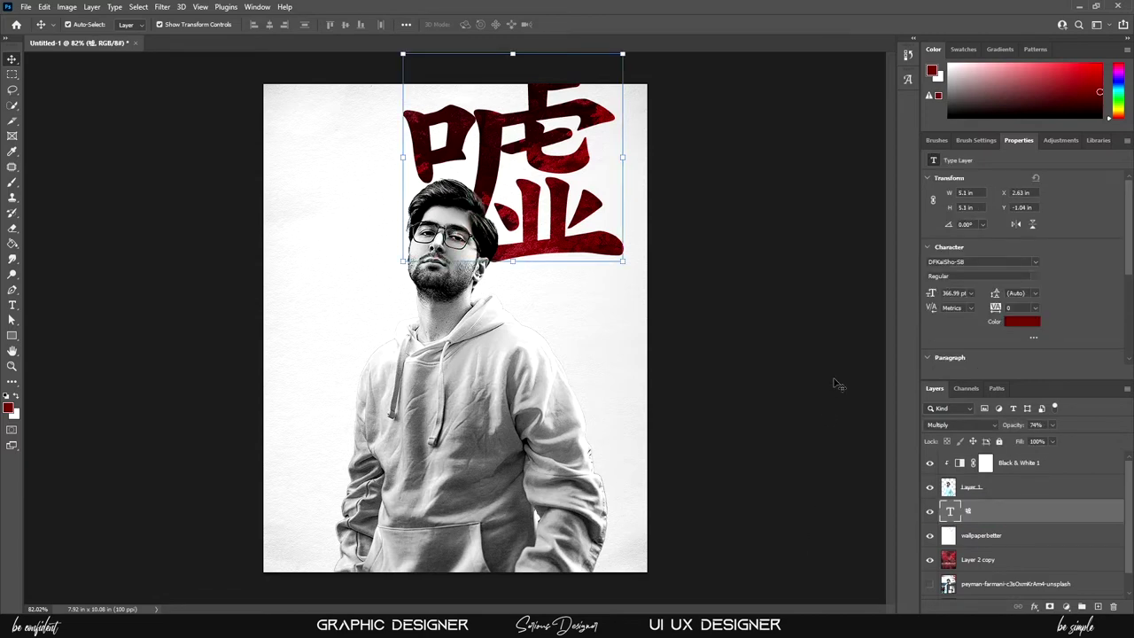
drag(1047, 517, 1047, 458)
click(796, 371)
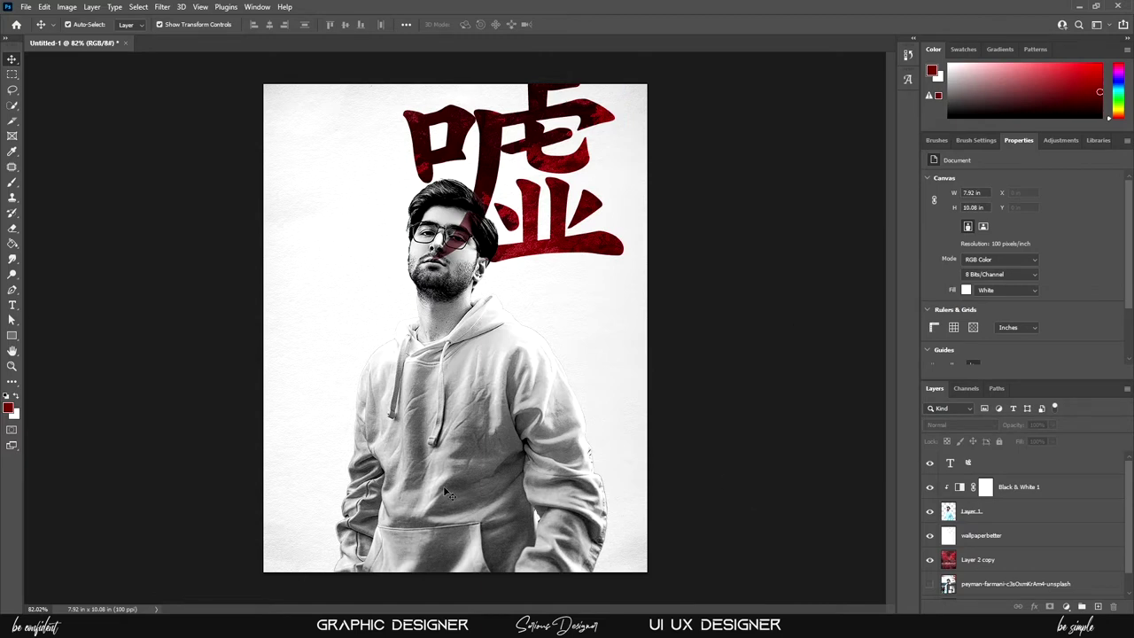
scroll(1126, 494, down, 1)
click(1025, 514)
Merge the portrait layers into Black & White 1 and add a white layer mask.
shift+click(1046, 474)
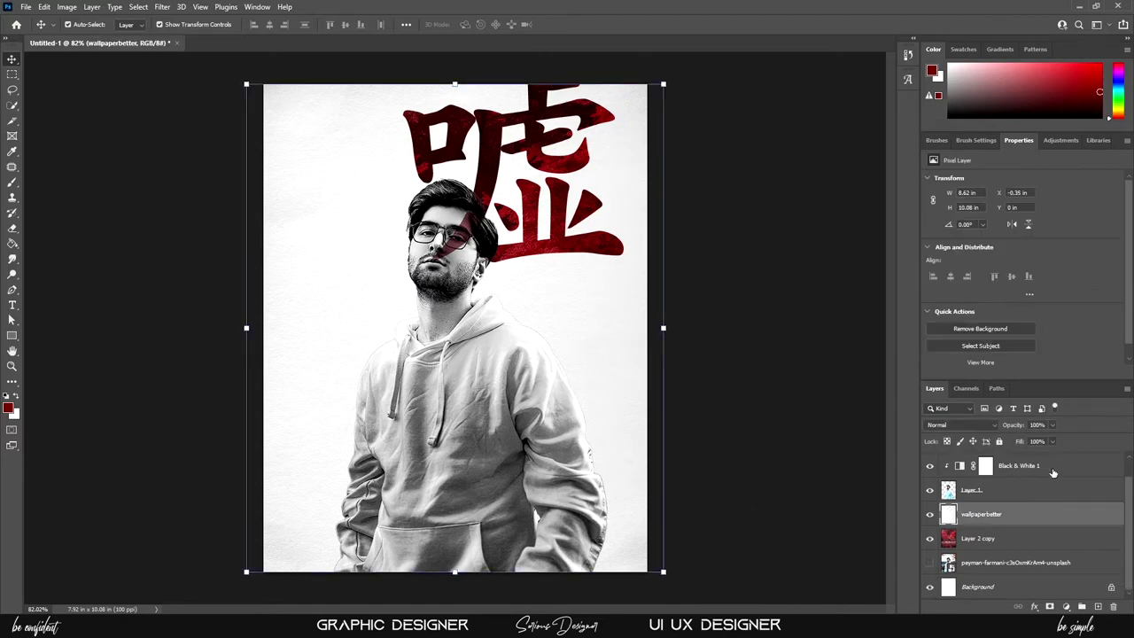
right_click(1055, 474)
click(981, 465)
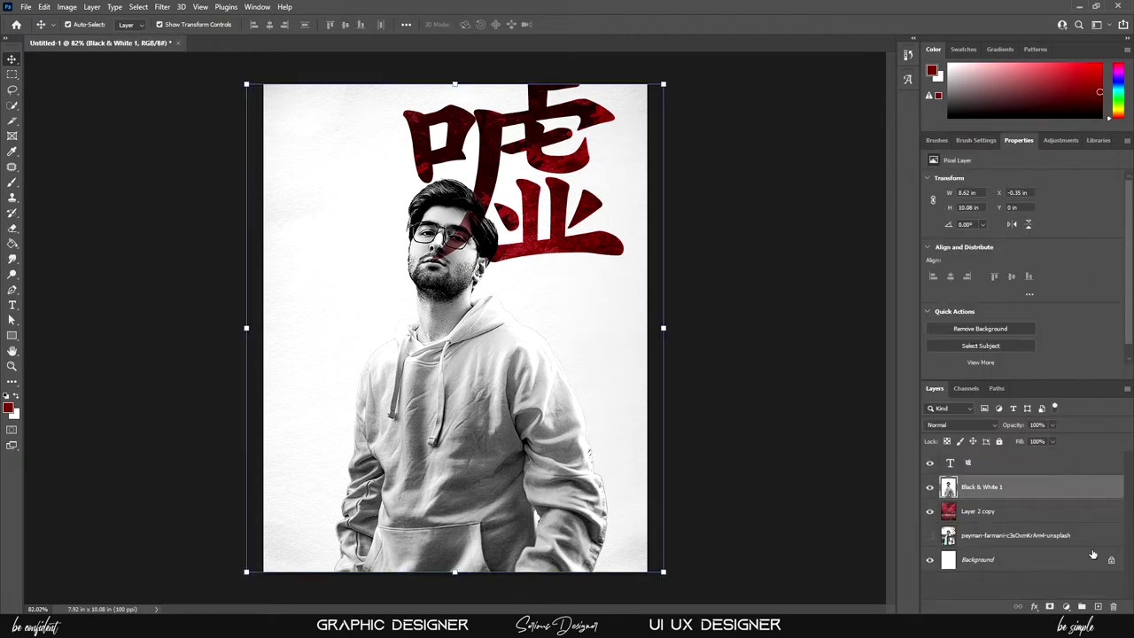
click(1050, 607)
Select the hoodie's bright areas with Color Range at Fuzziness 121, lassoing out the face.
click(138, 6)
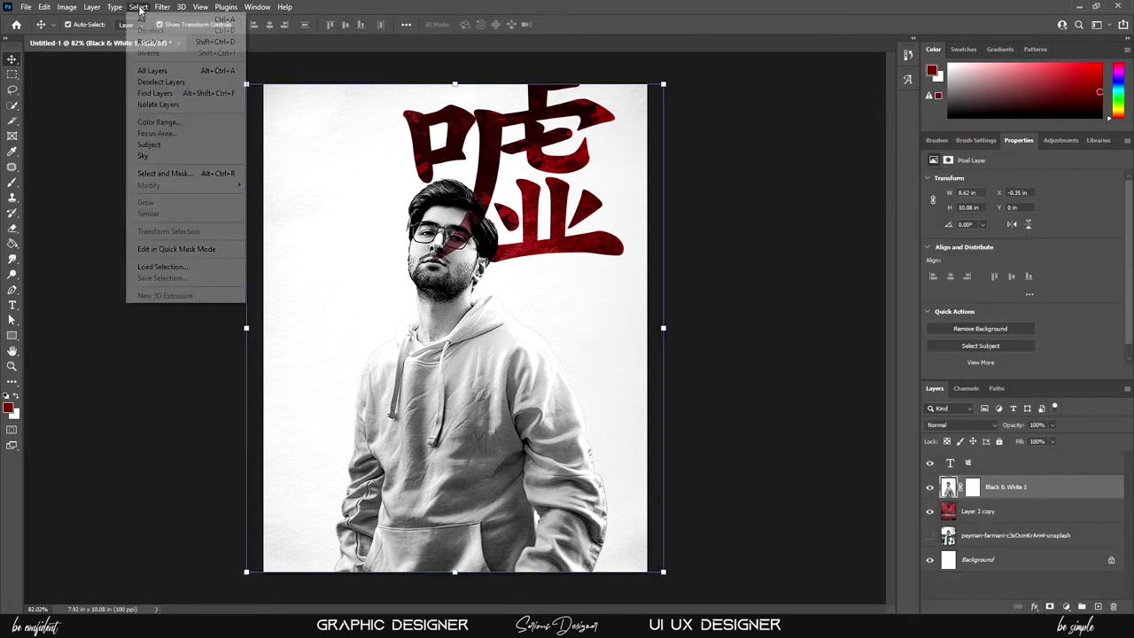
click(164, 116)
drag(541, 186, 544, 186)
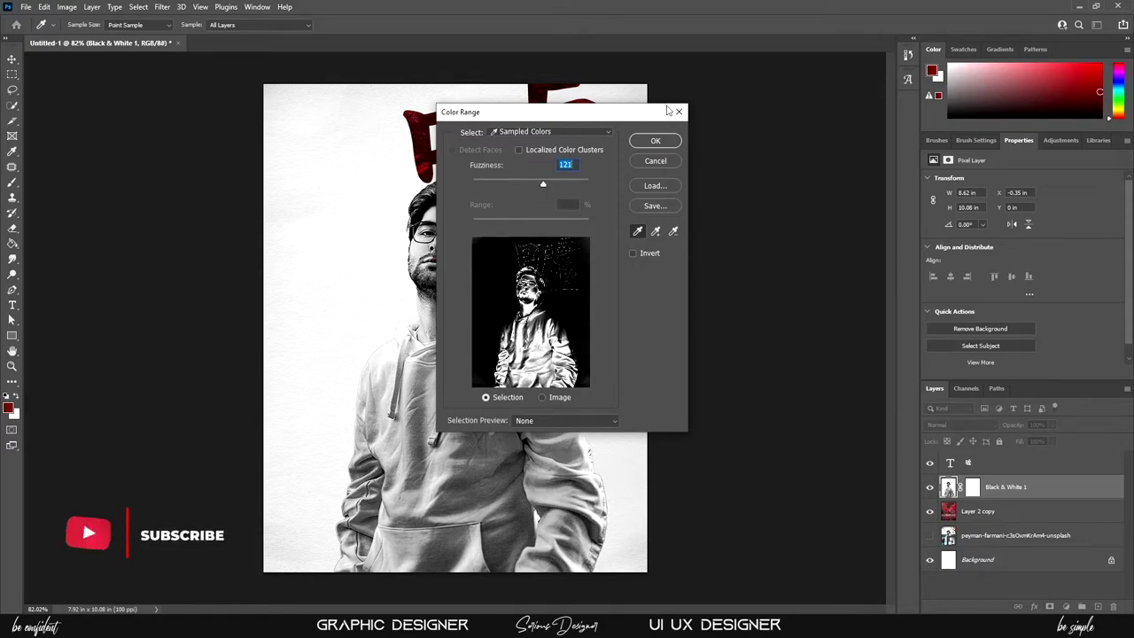
click(656, 141)
key(l)
mouse_move(385, 177)
mouse_down()
mouse_move(517, 329)
mouse_move(375, 313)
mouse_up()
key(v)
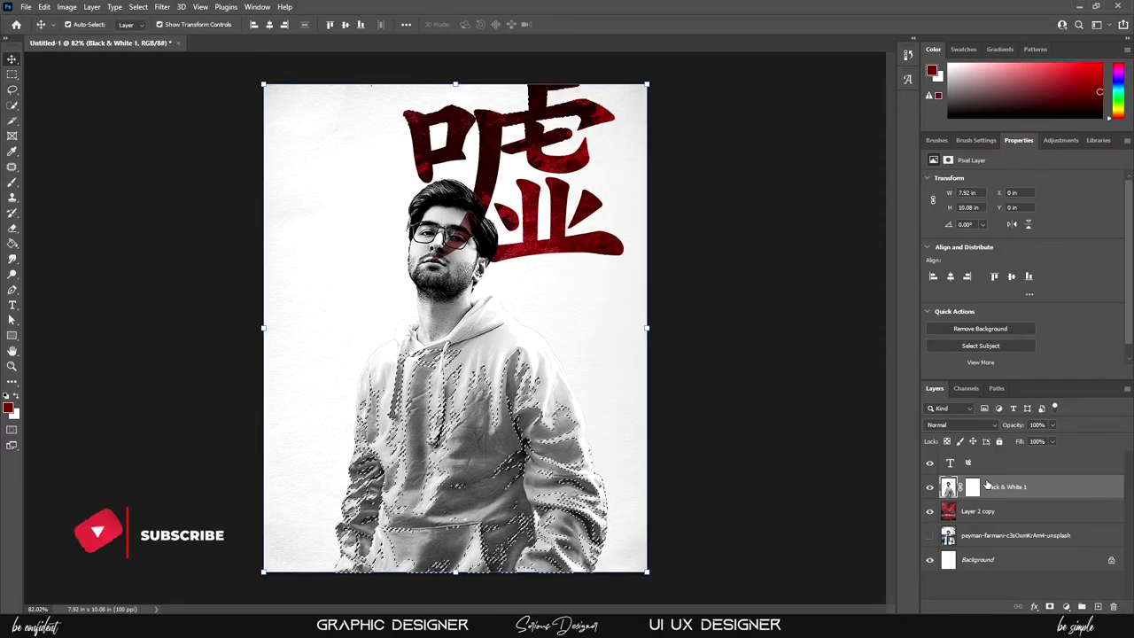
click(973, 486)
Paint a black Splatter 4 brush mark on the hoodie in the Black & White 1 mask.
key(b)
key(d)
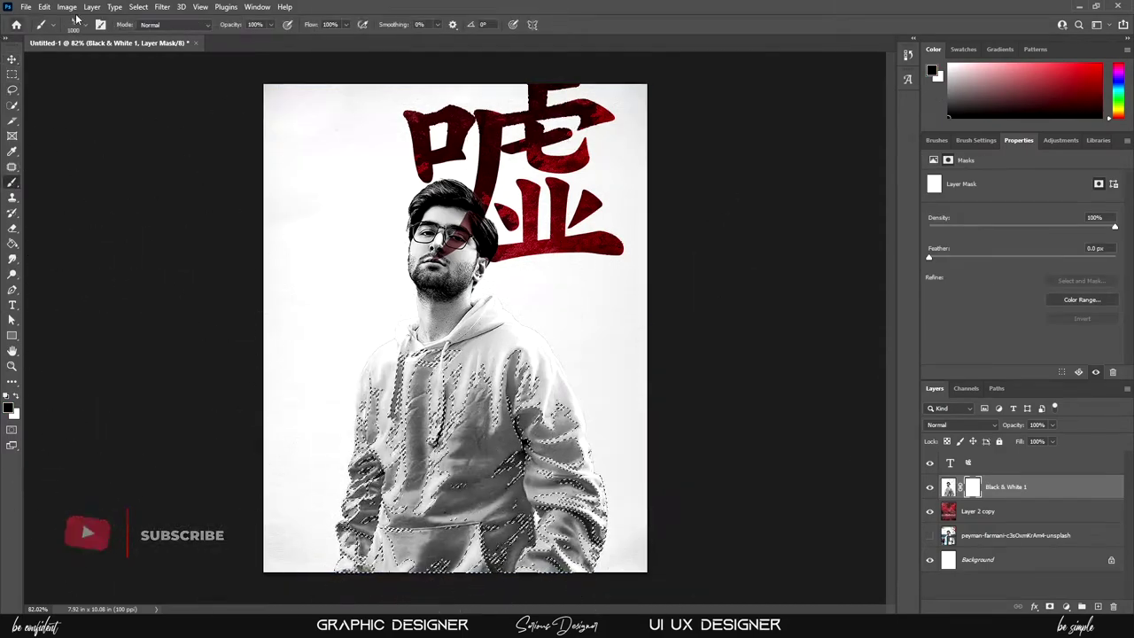
click(76, 22)
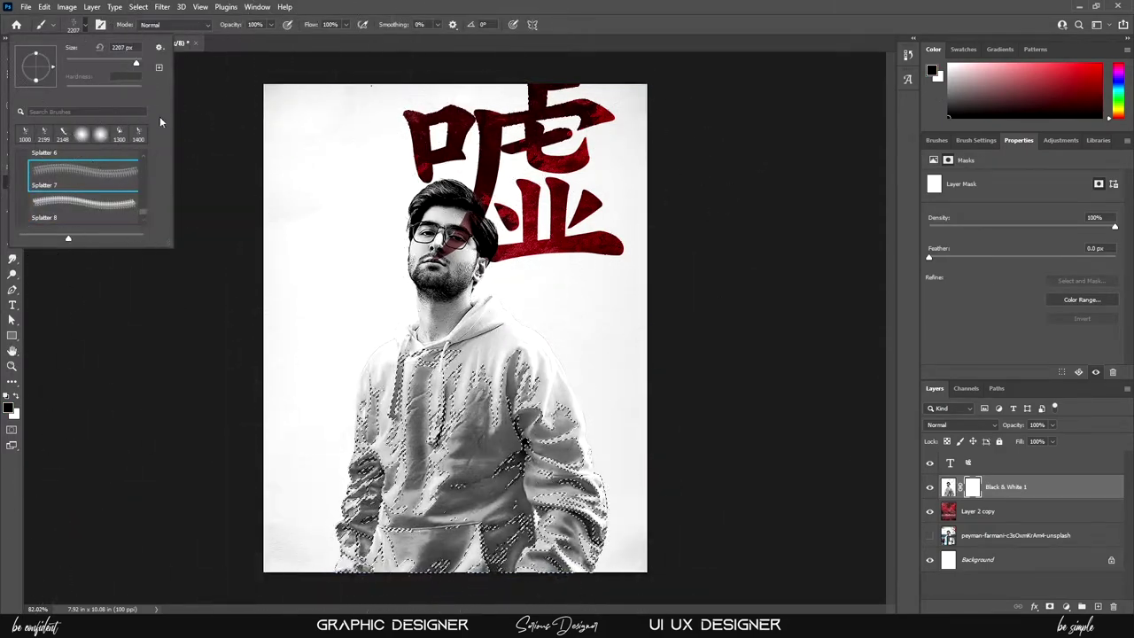
scroll(84, 191, up, 3)
click(84, 195)
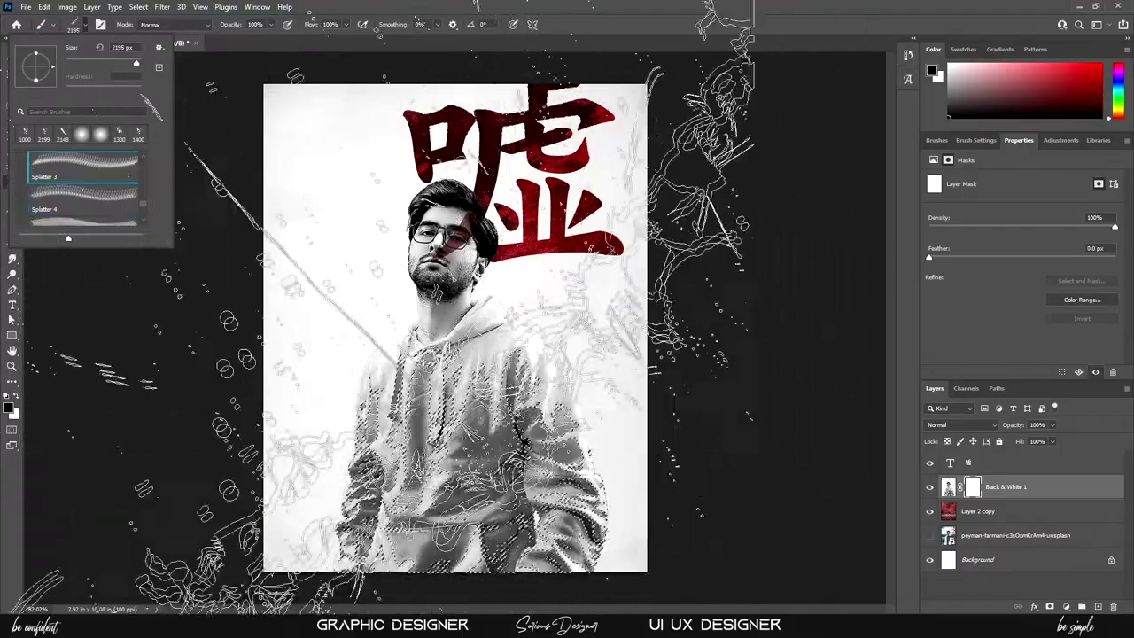
click(443, 354)
Stamp a second, larger splatter onto the hoodie mask.
click(76, 24)
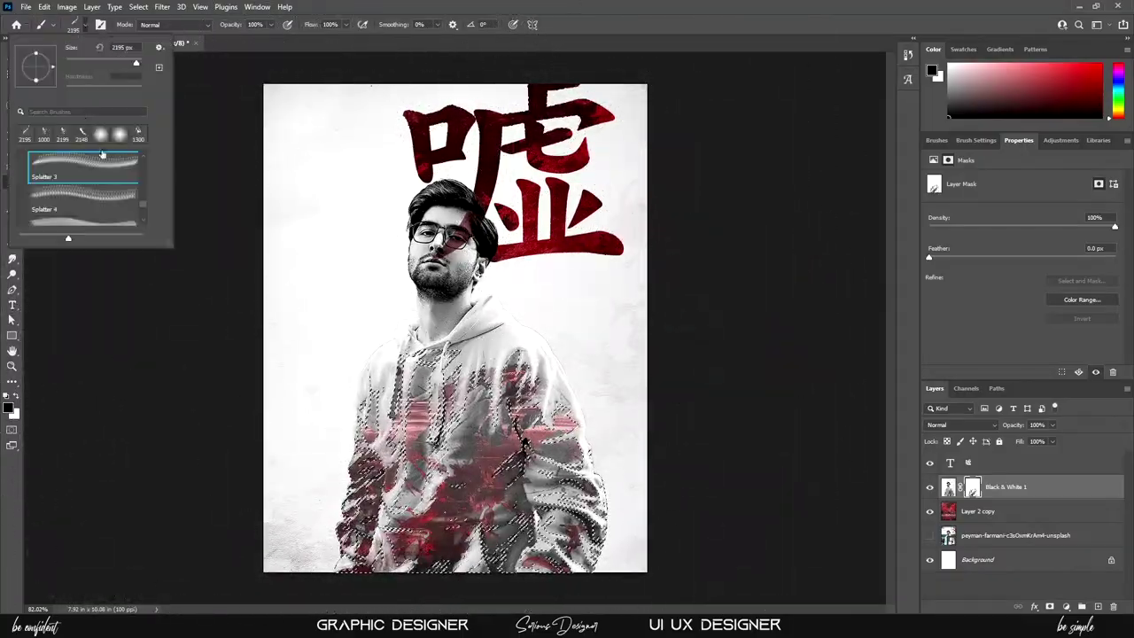
scroll(84, 190, down, 2)
click(84, 204)
click(469, 319)
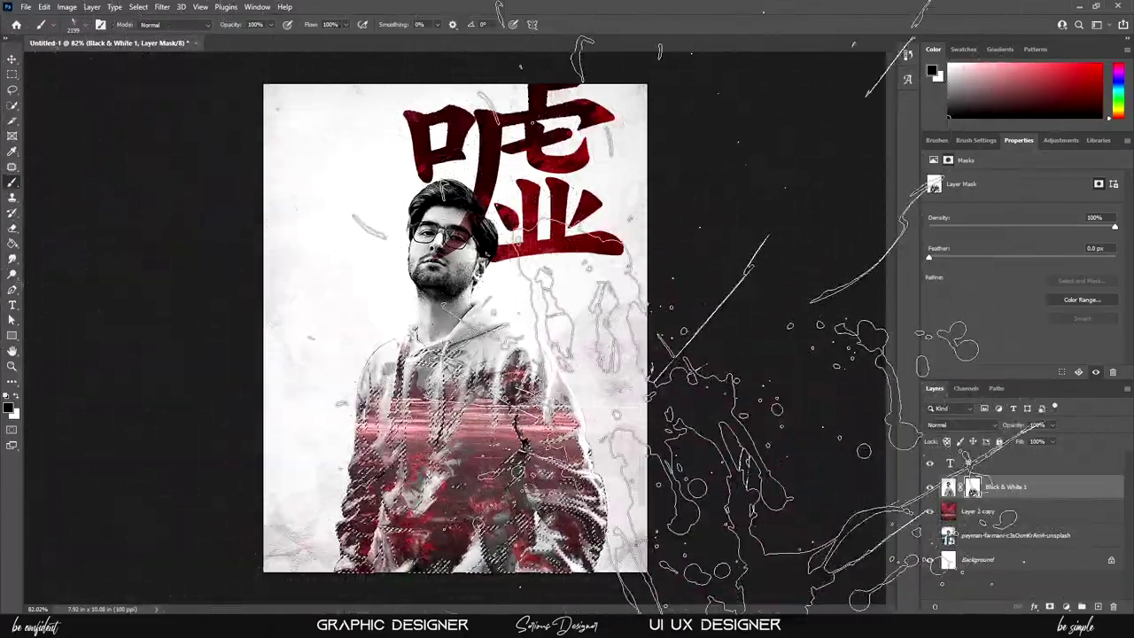
click(12, 58)
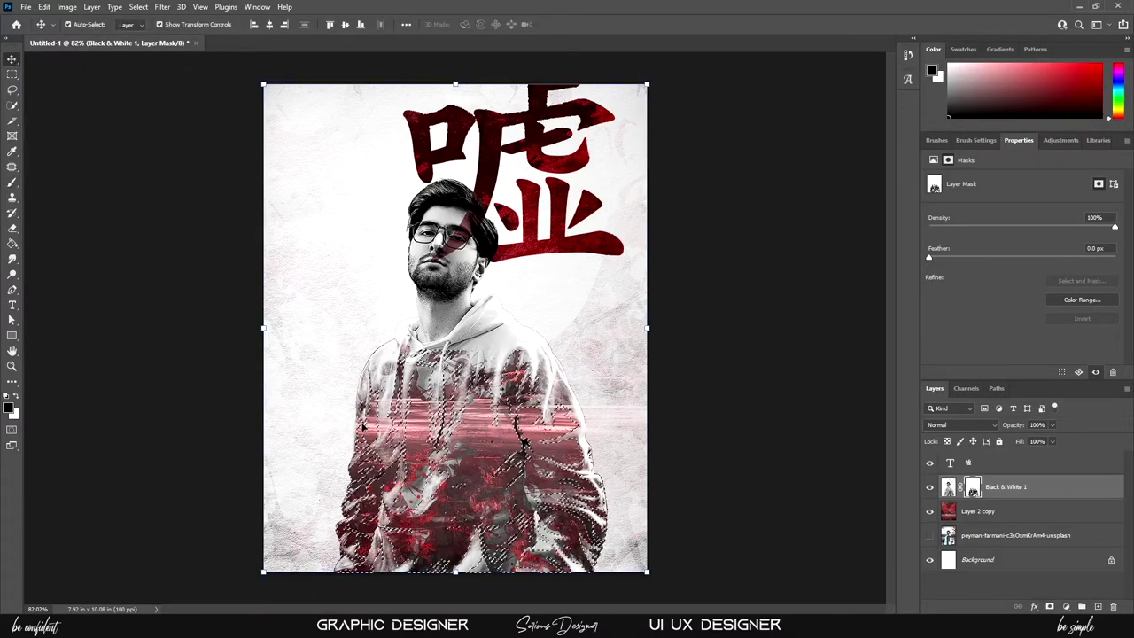
Fill a new layer with red over the hoodie, blended in Hard Mix at 20% opacity.
key(ctrl+shift+alt+n)
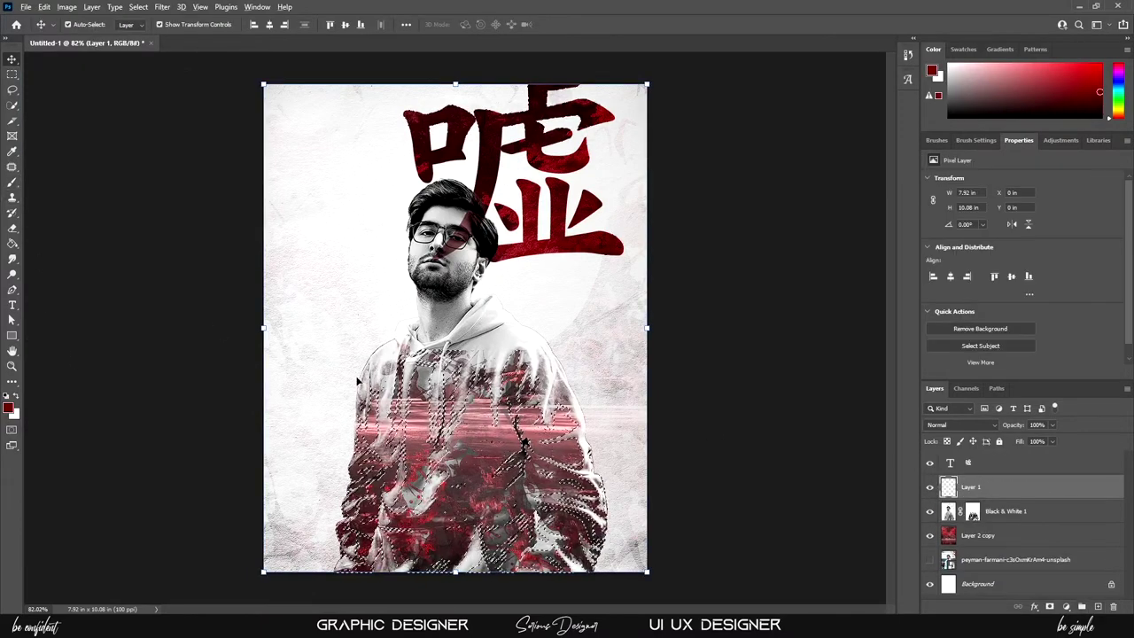
key(alt+BackSpace)
click(966, 425)
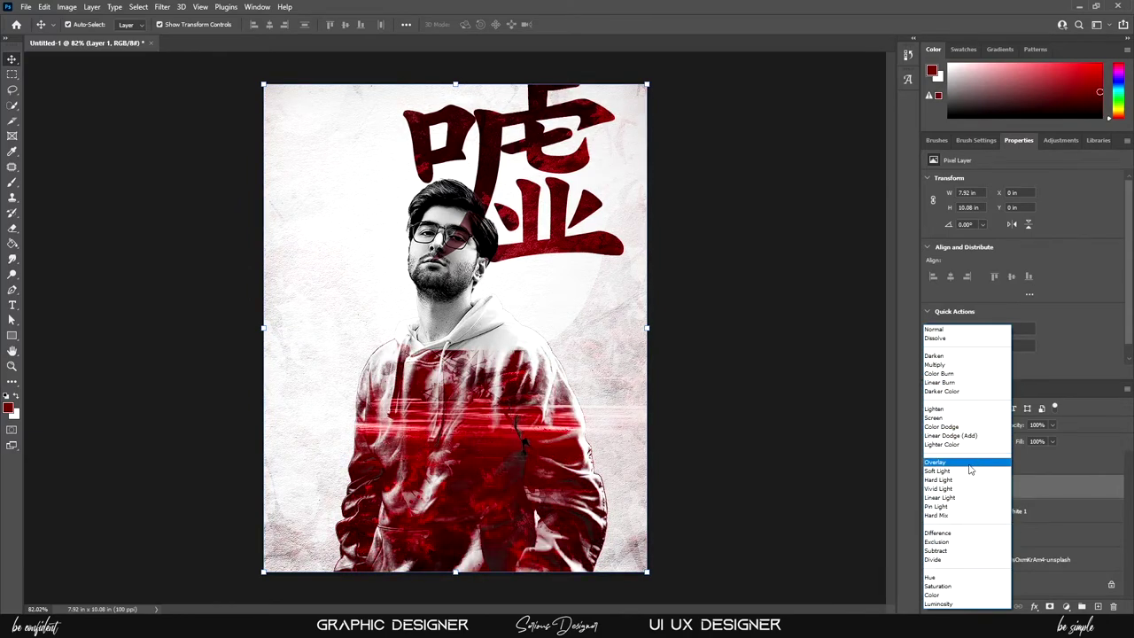
click(957, 534)
click(930, 488)
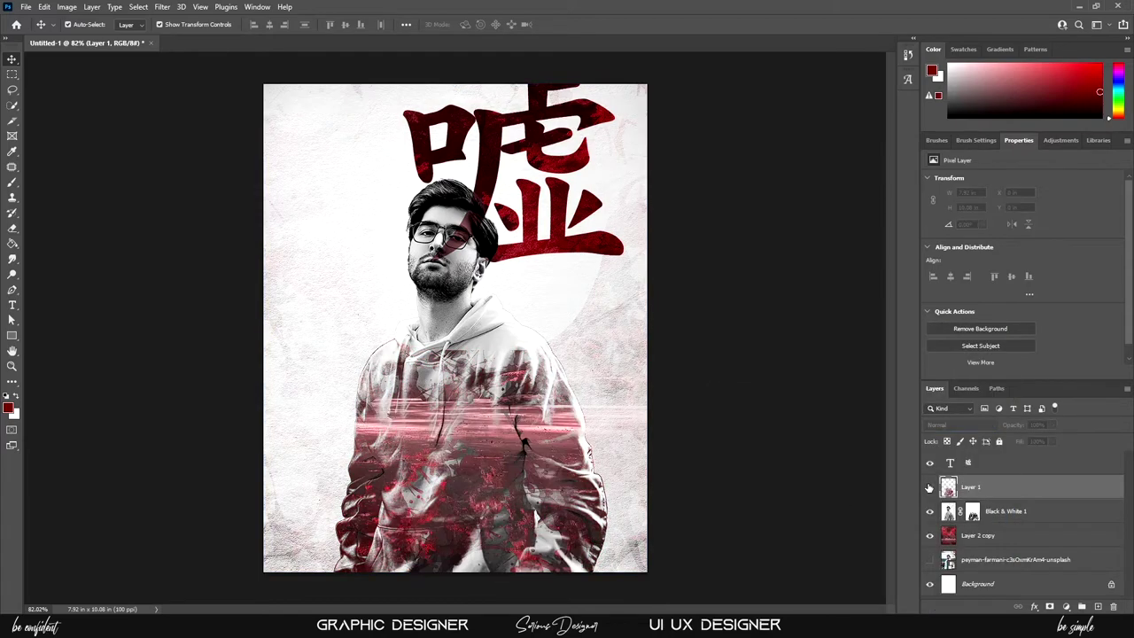
click(930, 487)
click(944, 424)
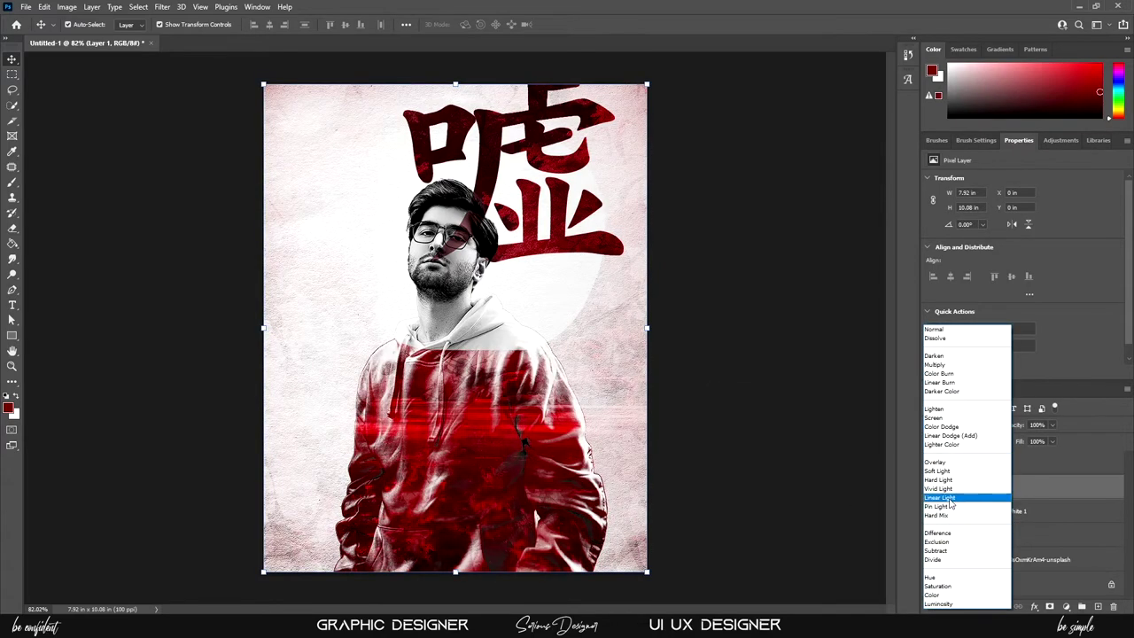
click(946, 514)
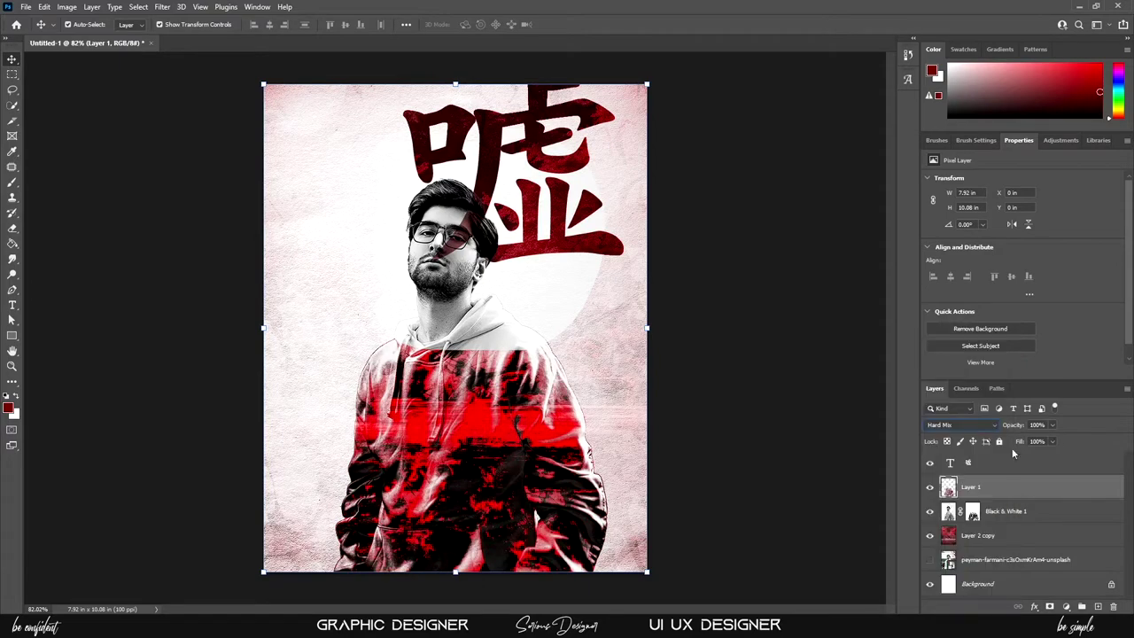
drag(1018, 442, 1004, 442)
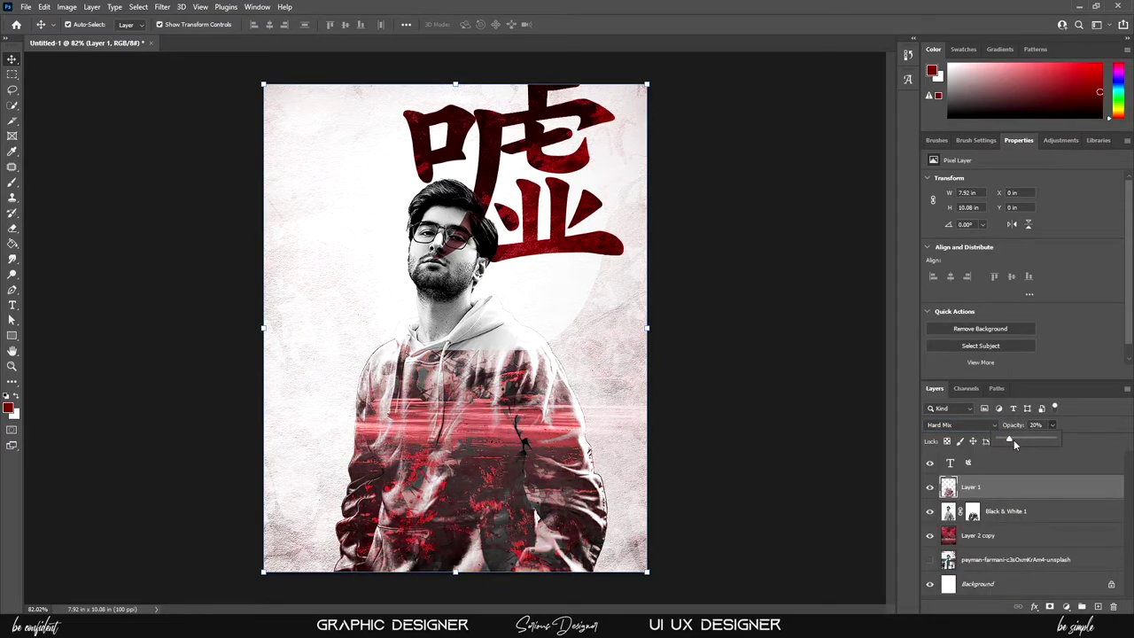
Paint white on the Black & White 1 mask over the hoodie chest, undoing a stray shoulder stroke.
key(b)
click(973, 511)
drag(532, 306, 493, 334)
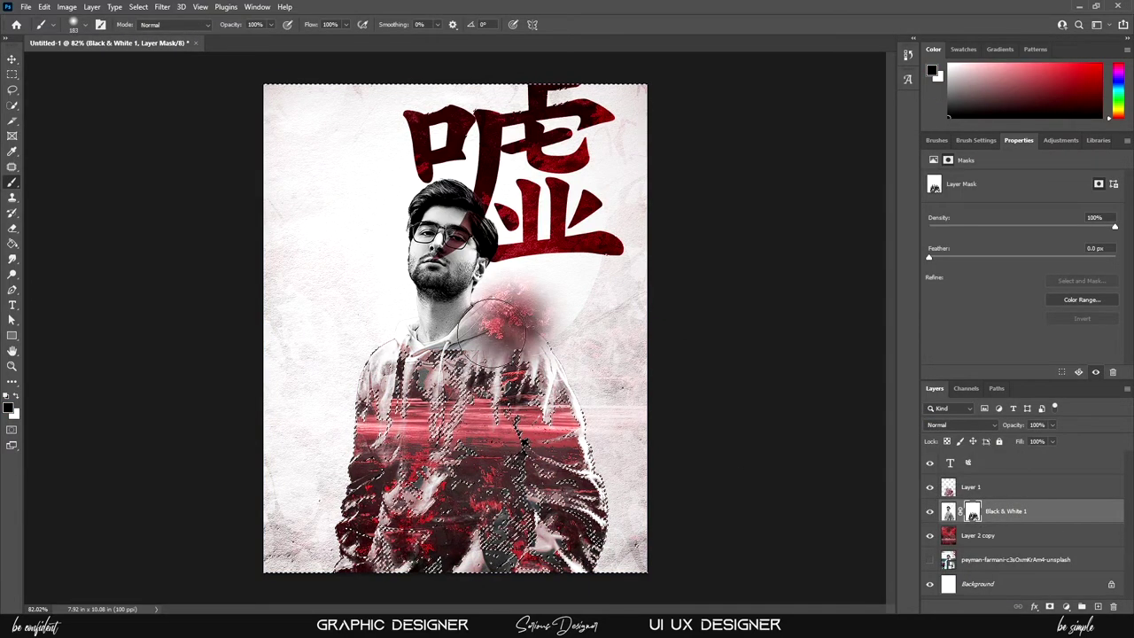
key(ctrl+z)
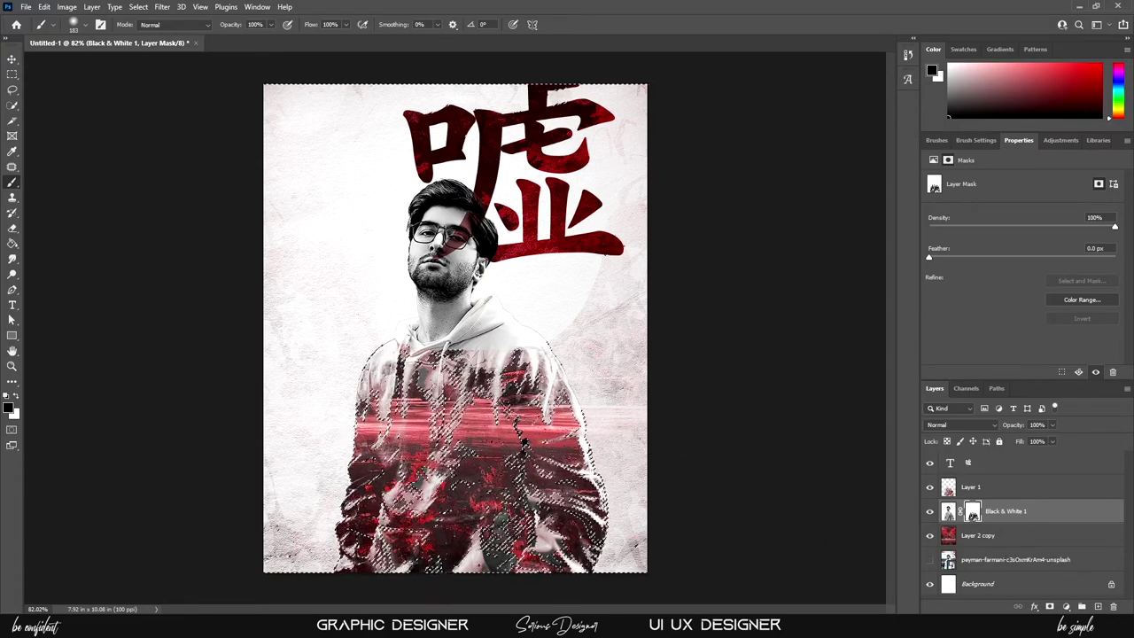
click(18, 401)
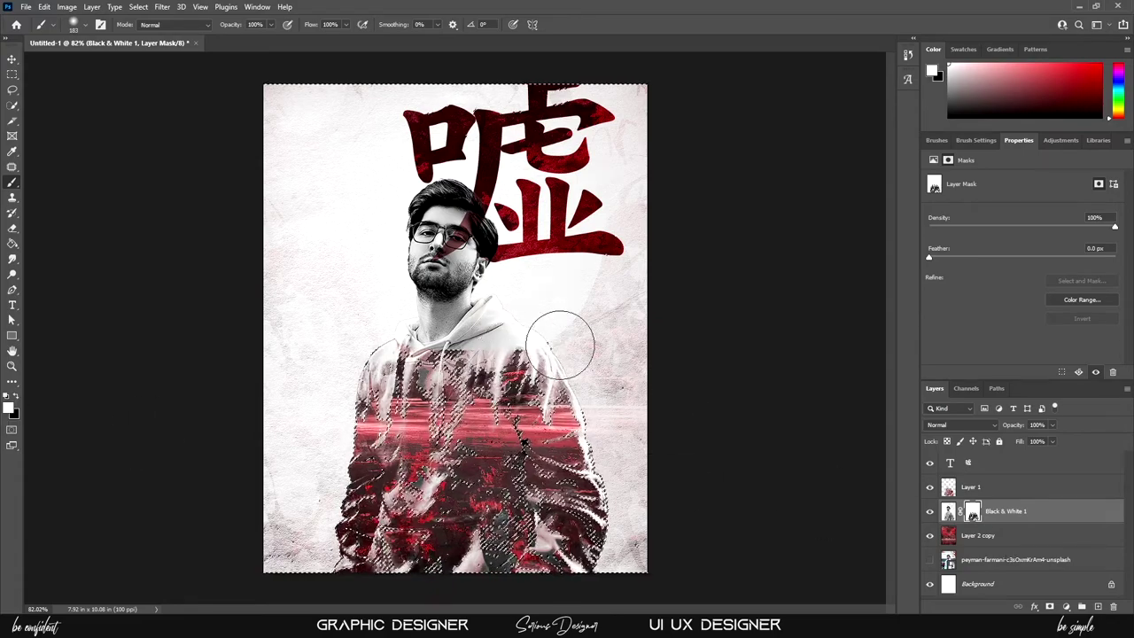
drag(567, 342, 470, 350)
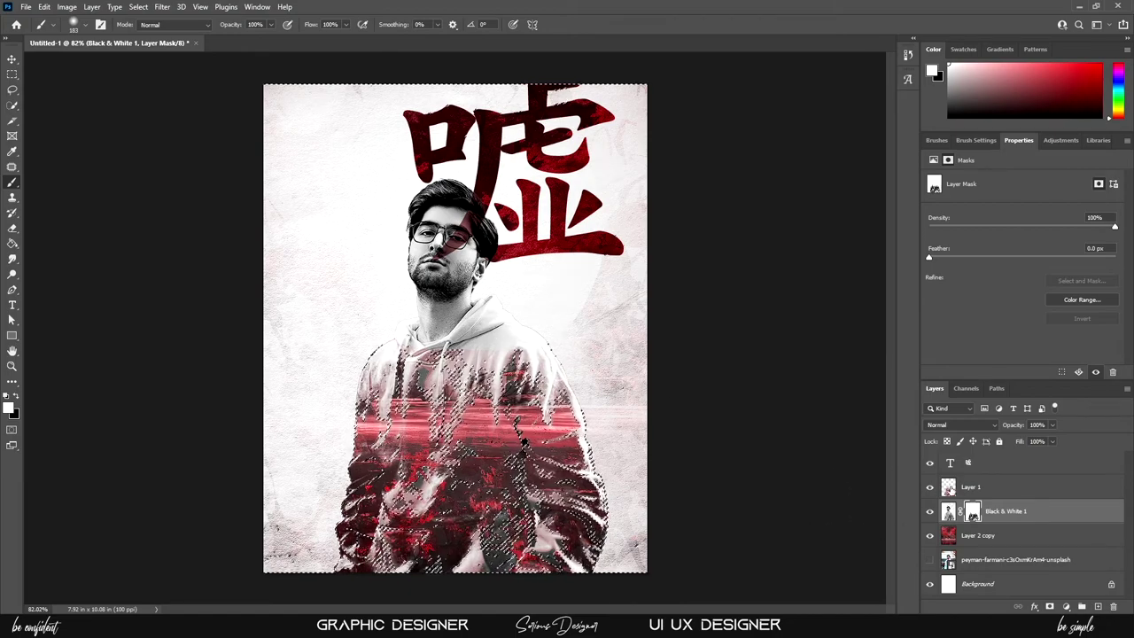
Clear the selection and deselect the Black & White 1 layer.
key(ctrl+d)
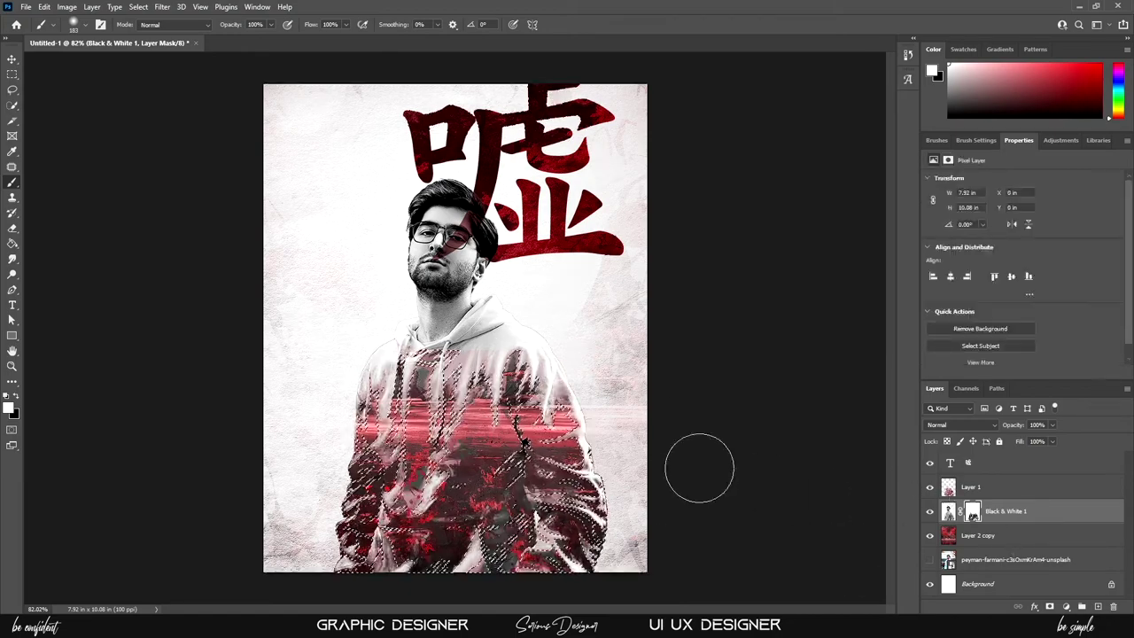
click(12, 229)
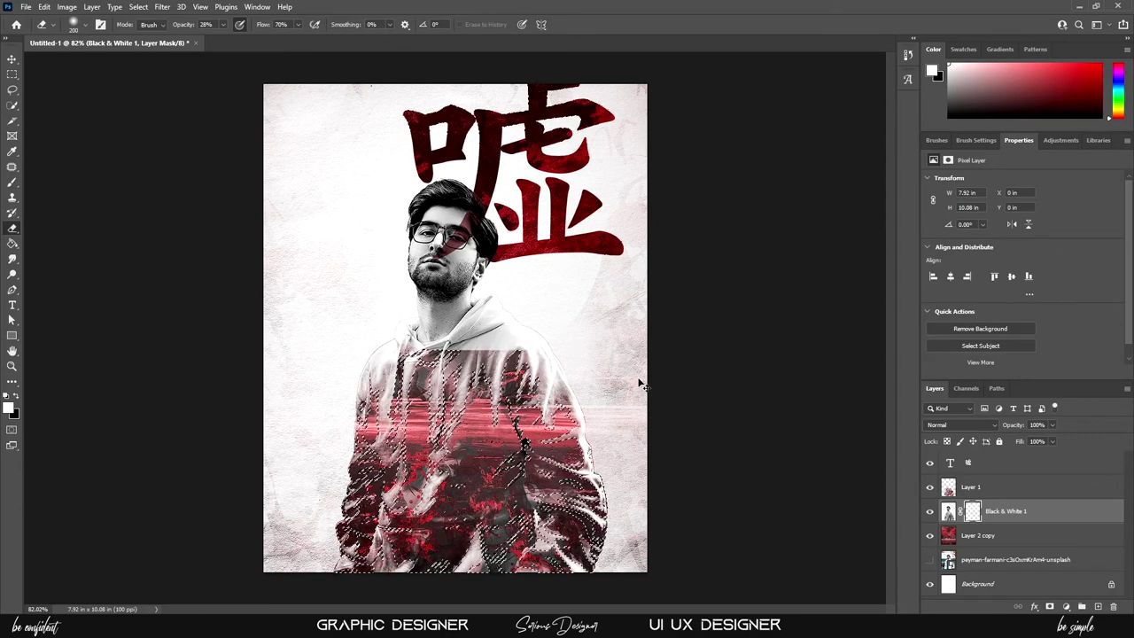
click(12, 59)
click(871, 321)
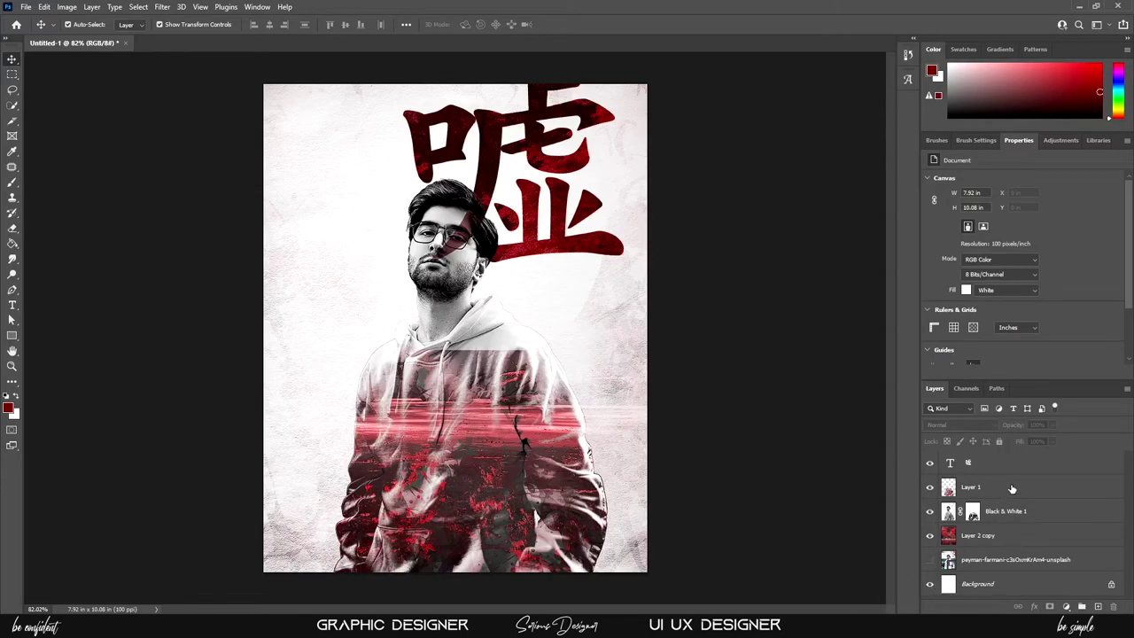
Add a new top layer with a text box holding the pasted quote 'I lie to myself all the time. But I never believe me.'.
click(1103, 608)
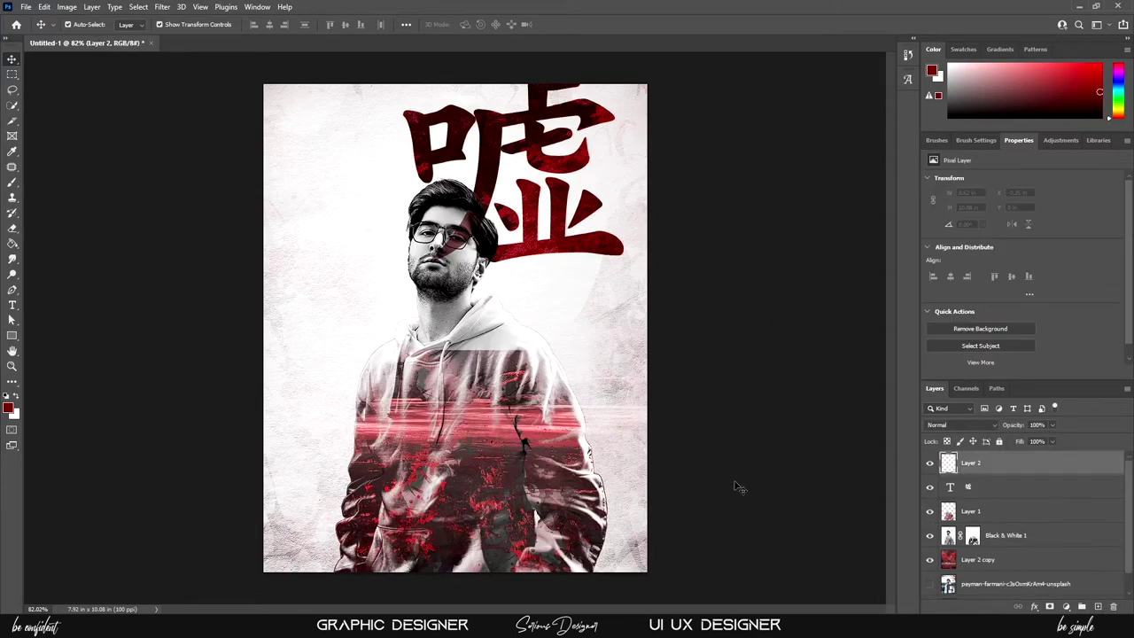
key(t)
click(329, 317)
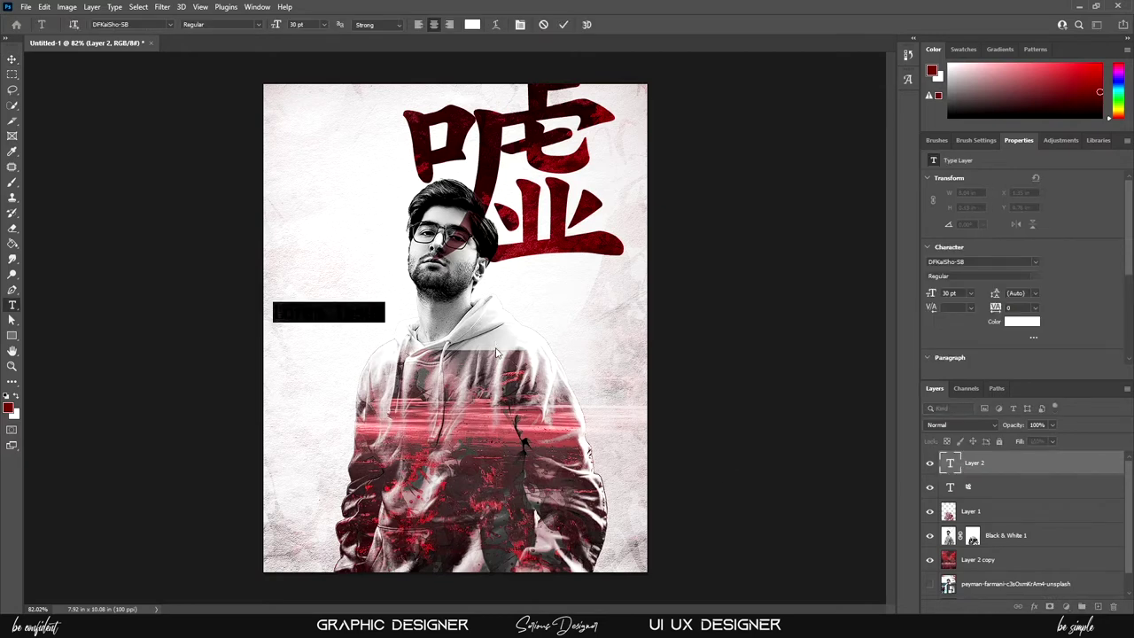
click(12, 60)
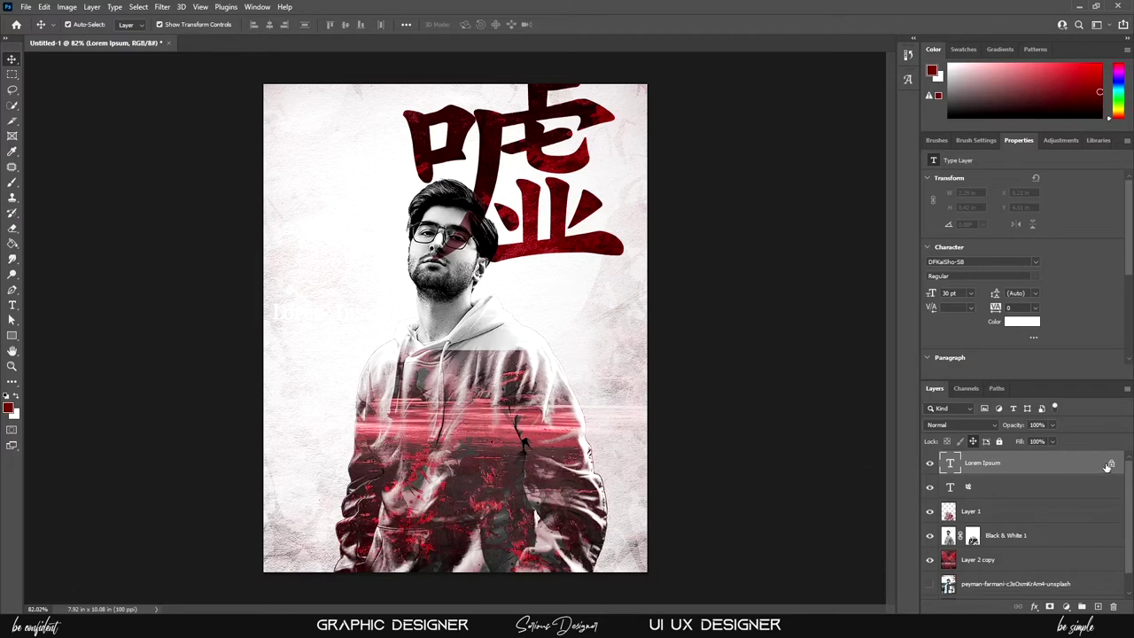
double_click(328, 312)
key(ctrl+v)
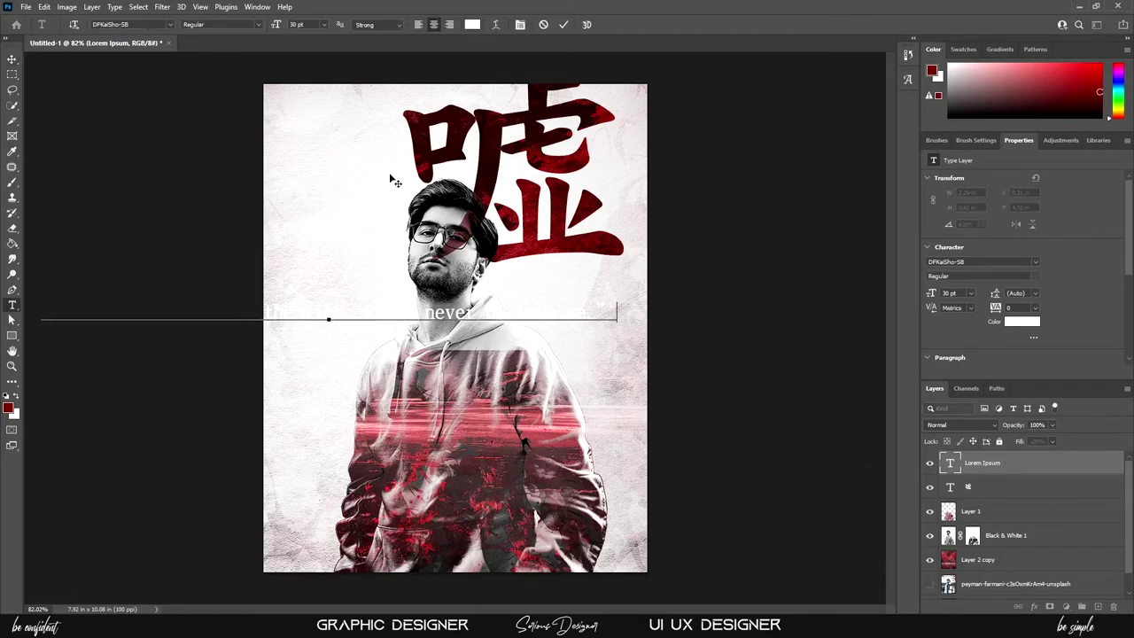
key(ctrl+Return)
Set the quote in Signerica Fat, move it onto the hoodie chest and scale it to about 66%.
double_click(567, 312)
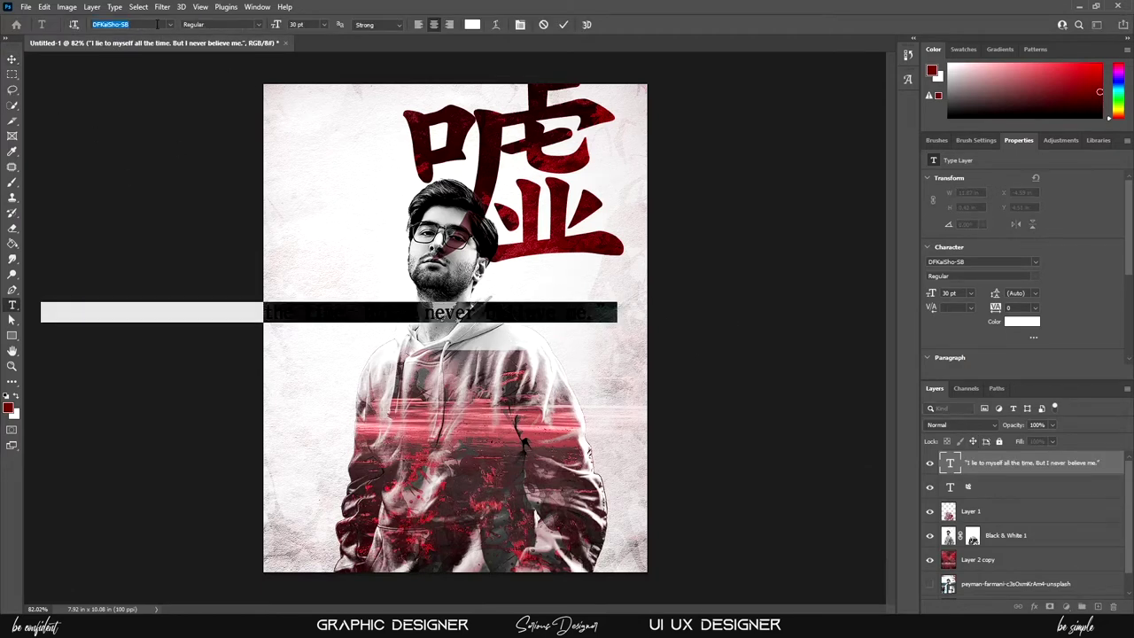
text(Signerica Fat)
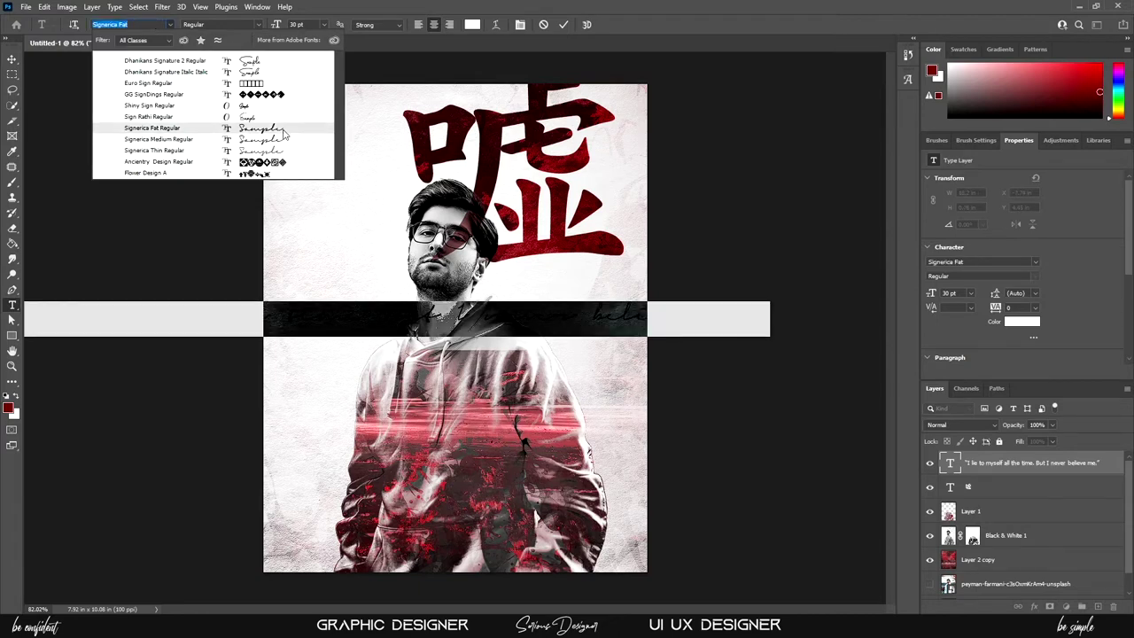
key(Return)
click(383, 313)
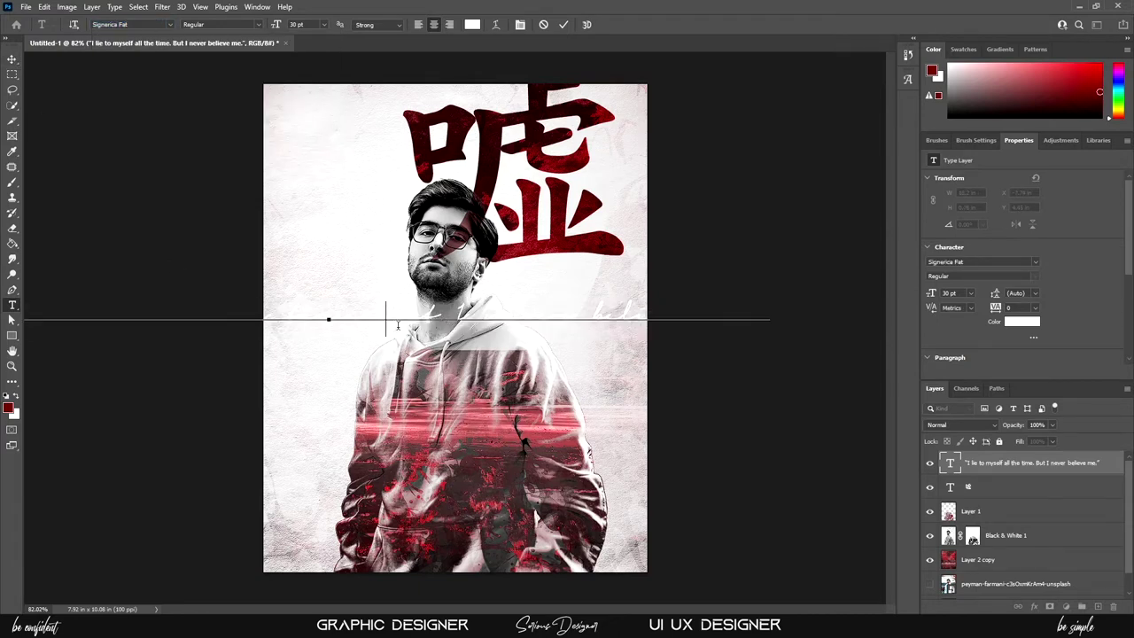
click(13, 58)
drag(585, 319, 585, 385)
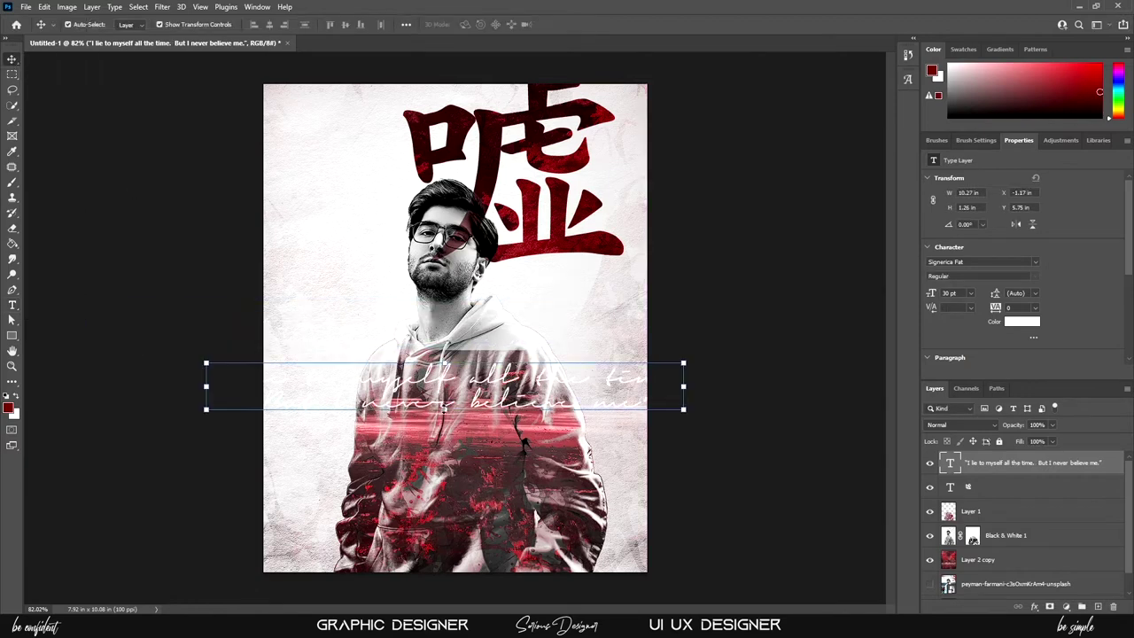
key(ctrl+t)
drag(445, 410, 463, 395)
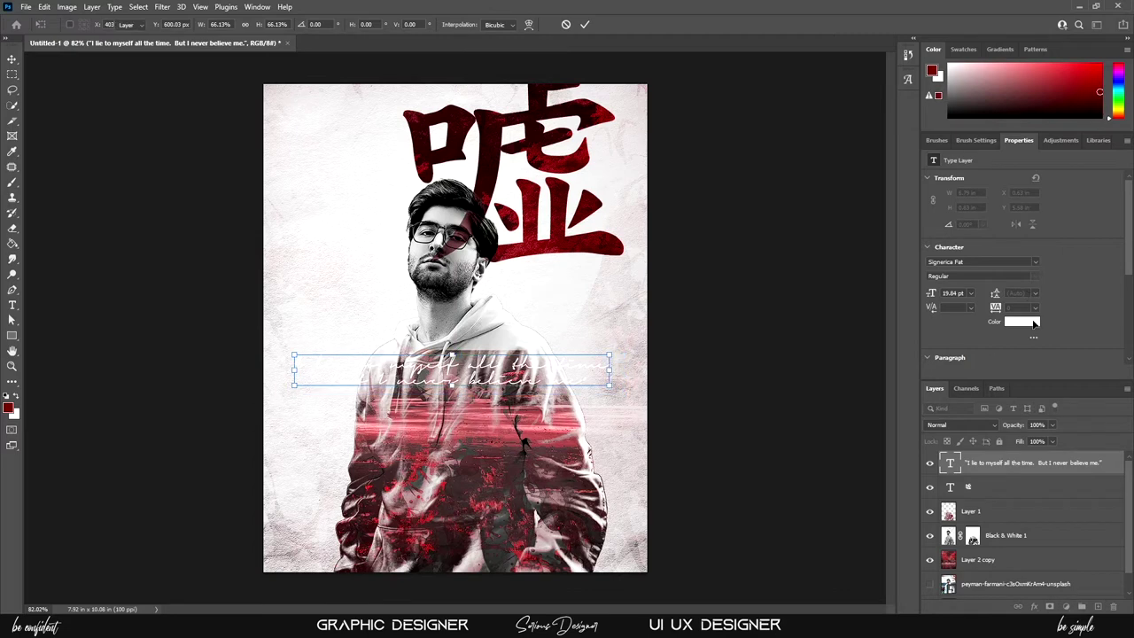
Set the quote's line spacing to 30 pt after trying 10 pt and 72 pt.
click(1036, 293)
click(1030, 341)
click(1036, 293)
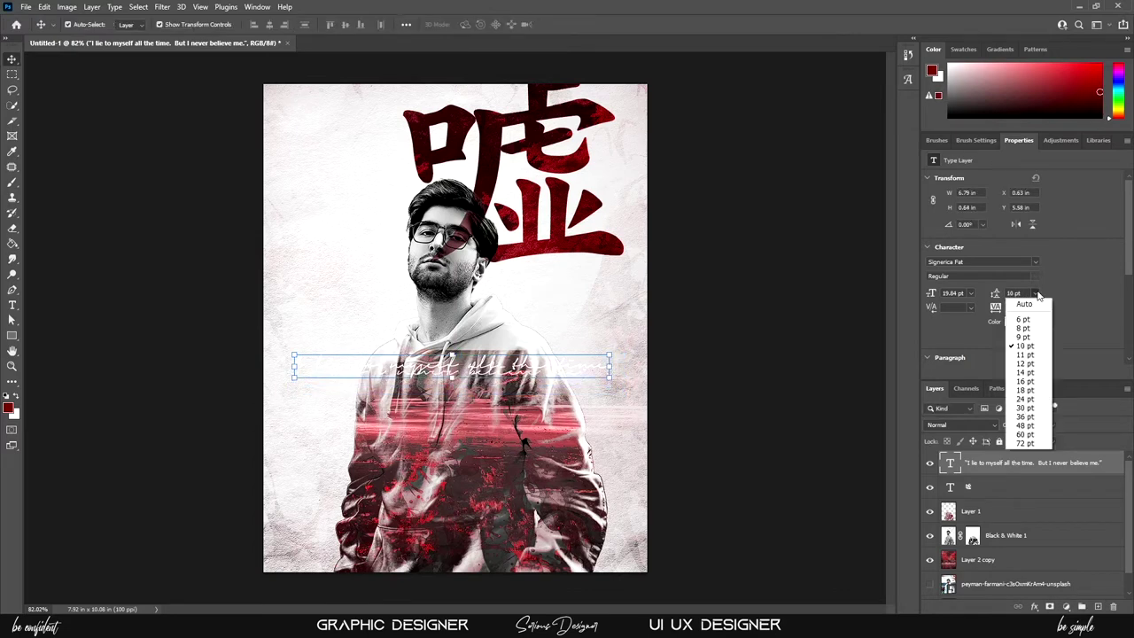
click(1028, 299)
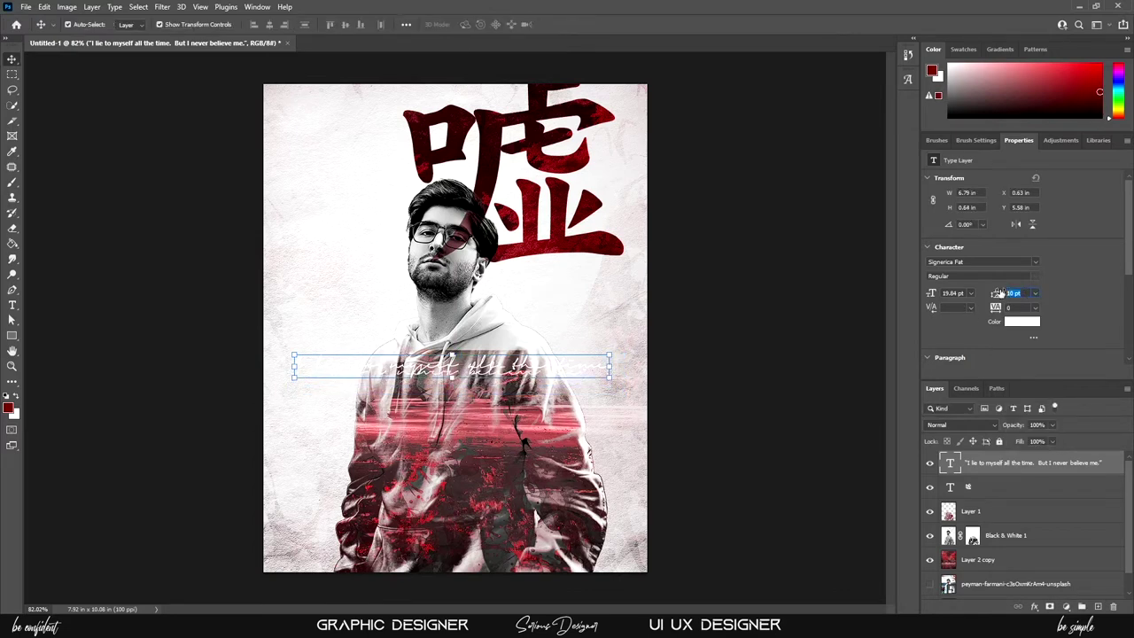
text(0)
click(1035, 293)
click(1019, 572)
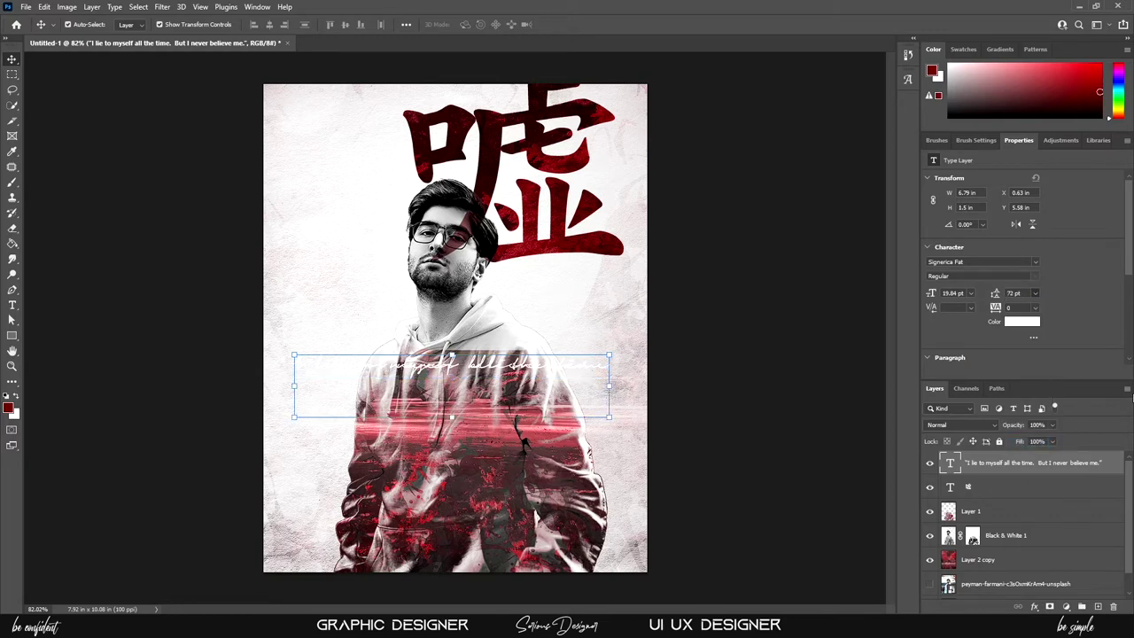
click(1035, 293)
click(1023, 409)
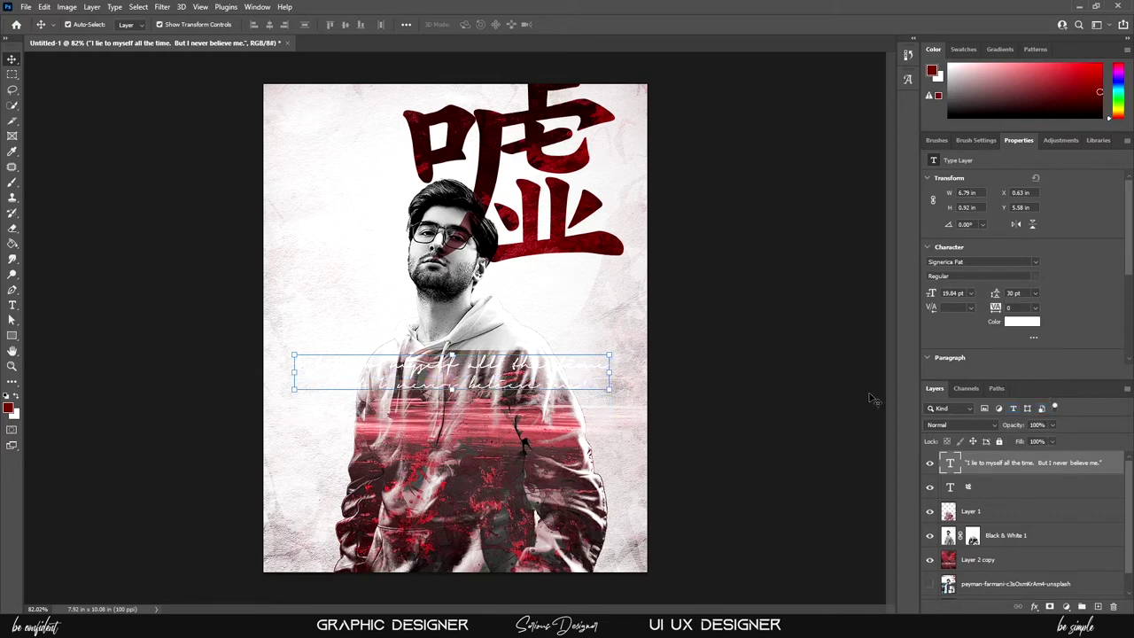
Reselect the quote text layer and bring up its text colour picker.
click(169, 244)
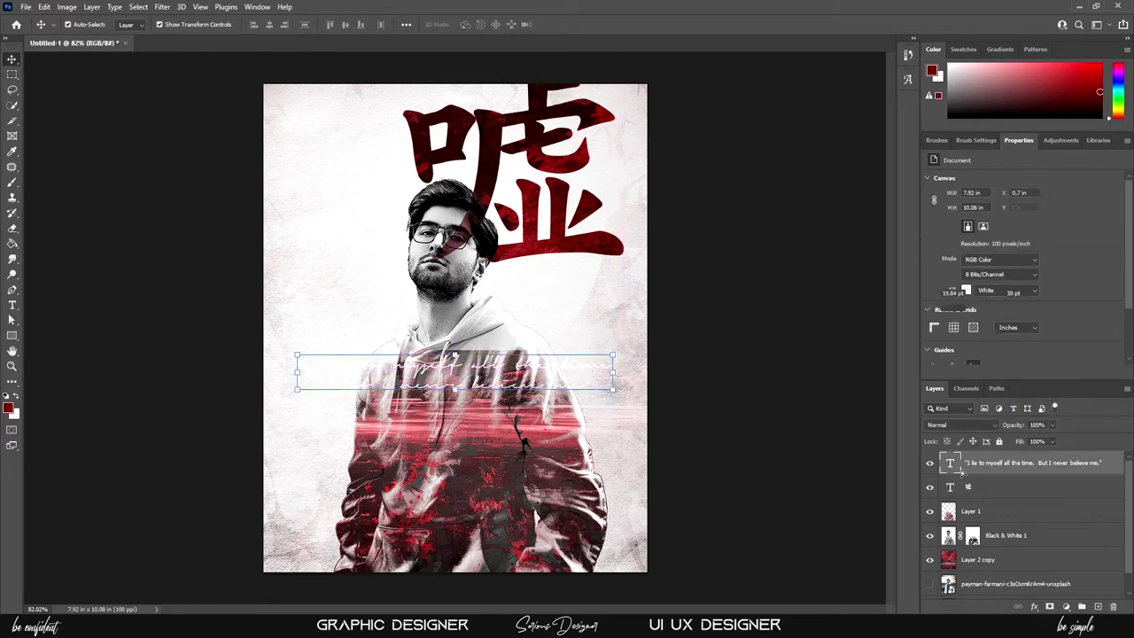
click(954, 470)
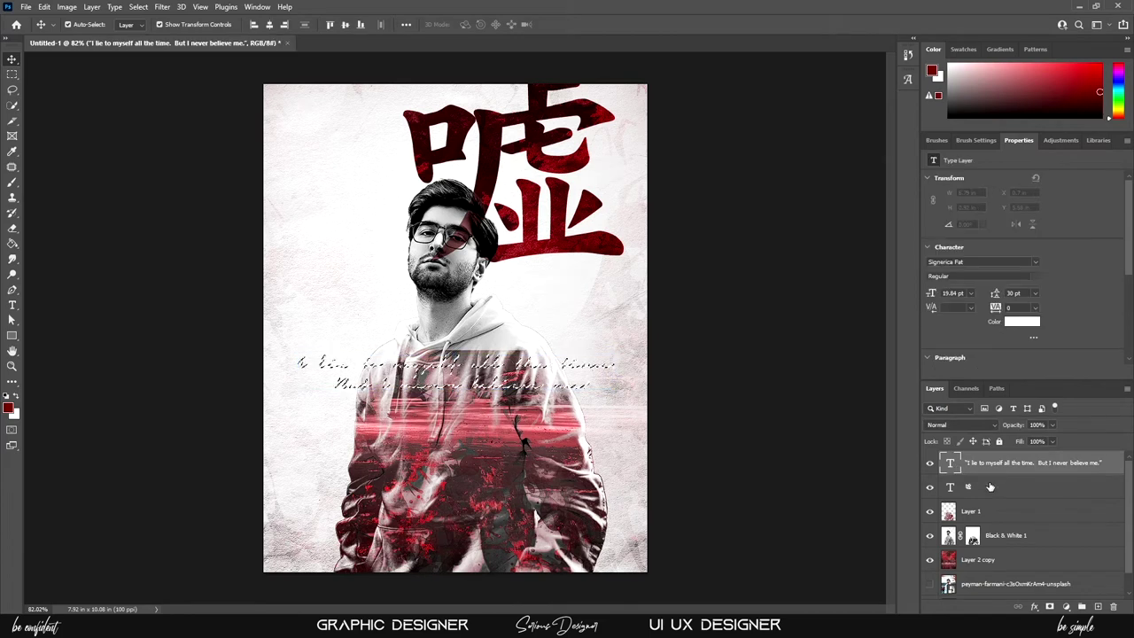
click(1045, 536)
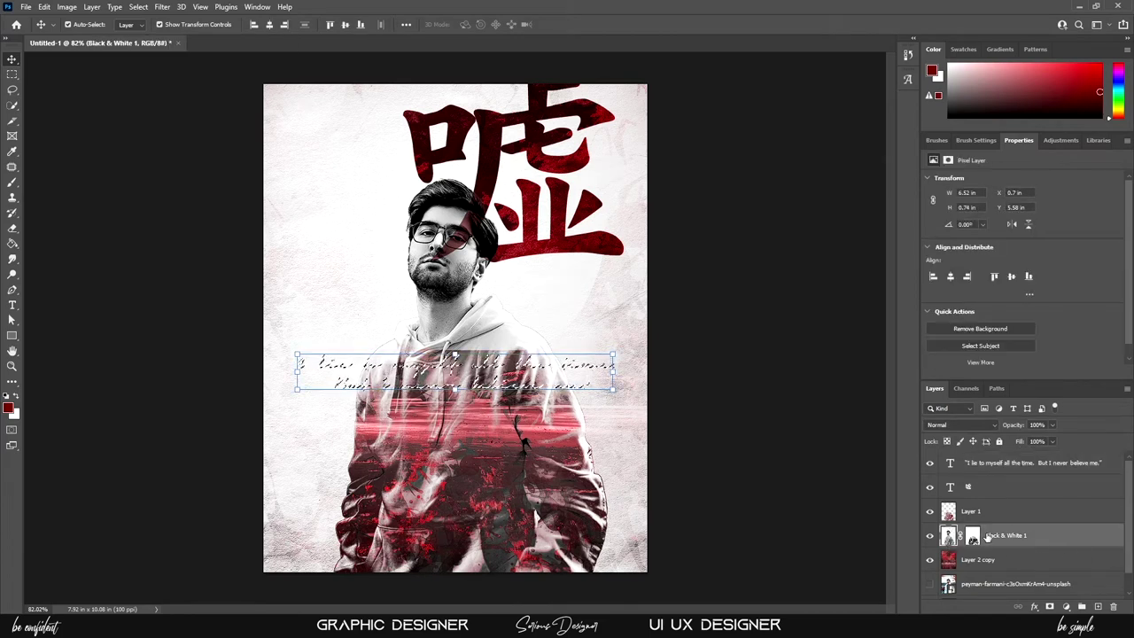
click(1038, 467)
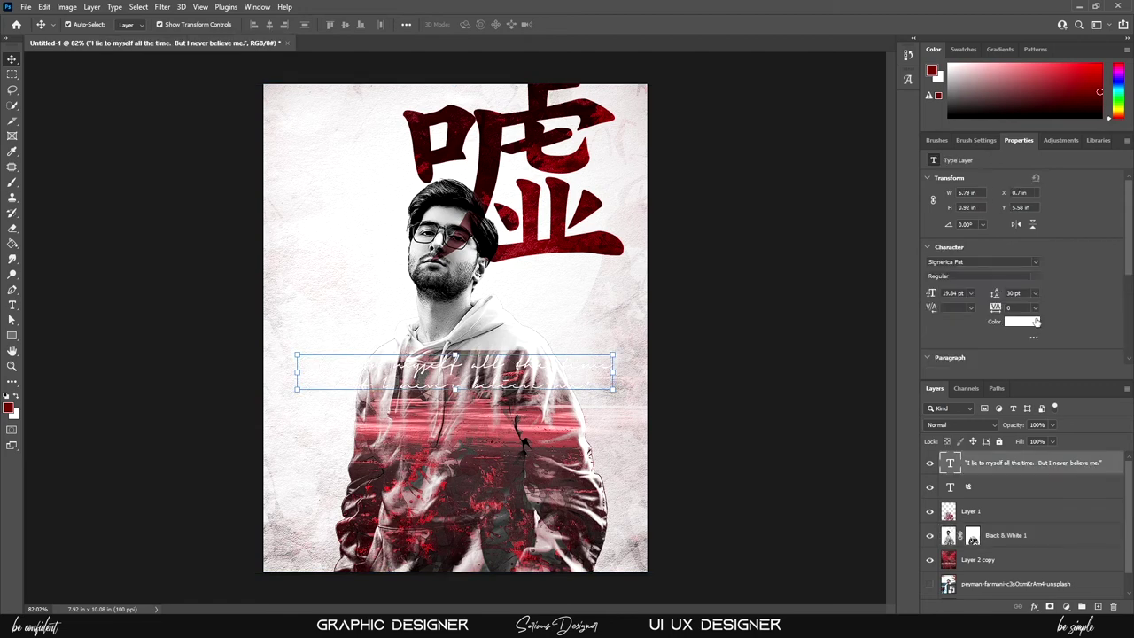
click(1019, 319)
Colour the quote dark red 8b0000 and blend it in Pin Light mode.
text(8b0000)
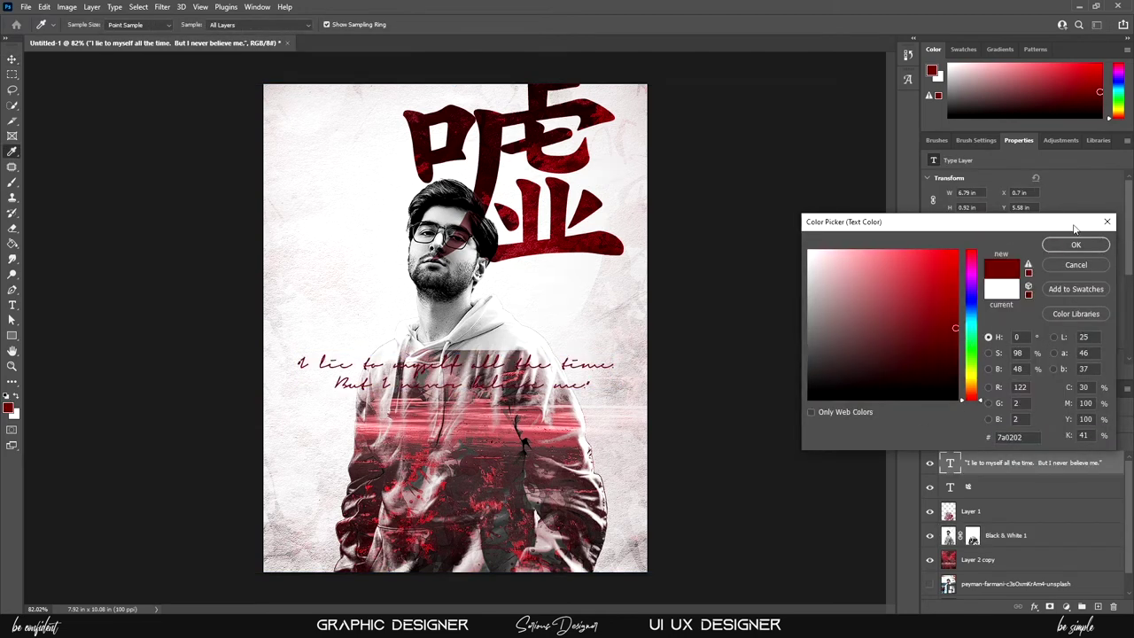
click(1076, 245)
click(966, 425)
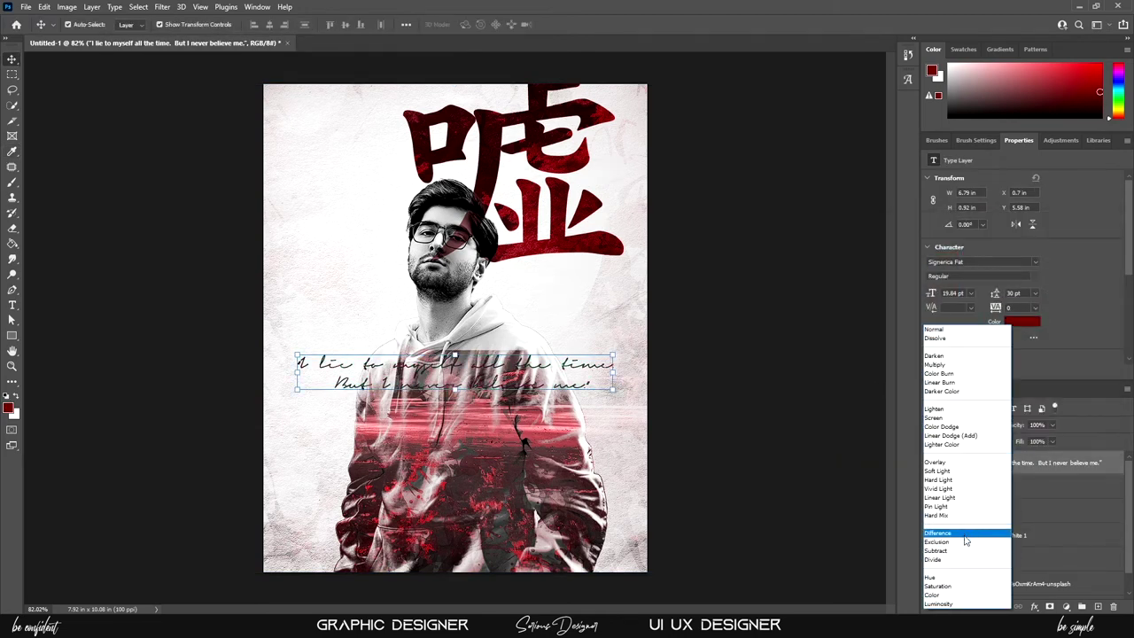
key(Escape)
click(817, 331)
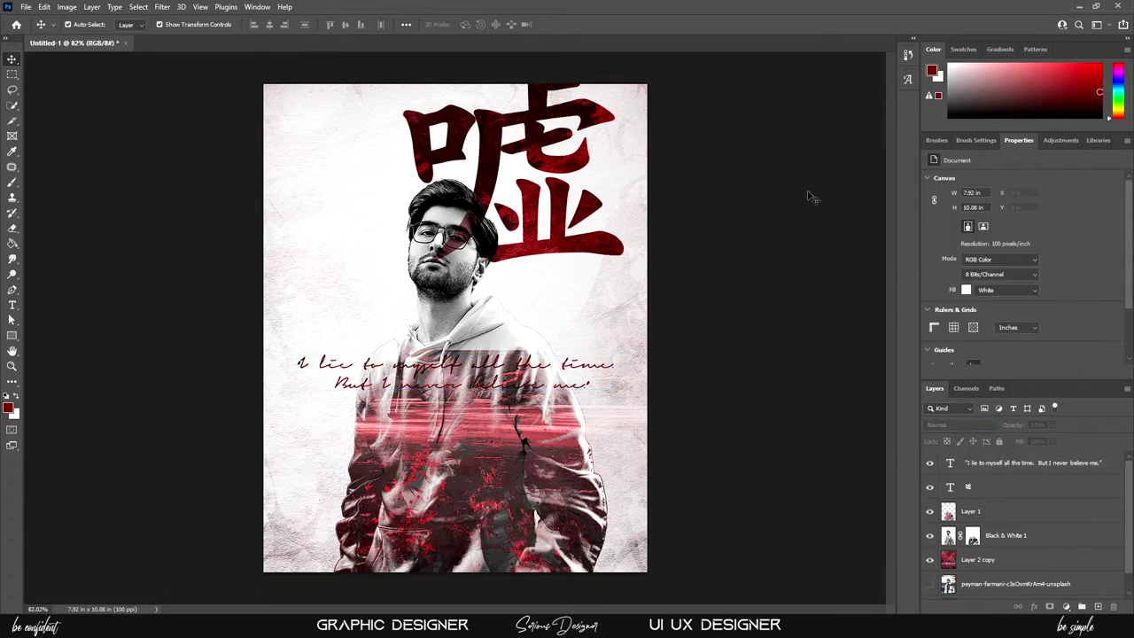
click(603, 372)
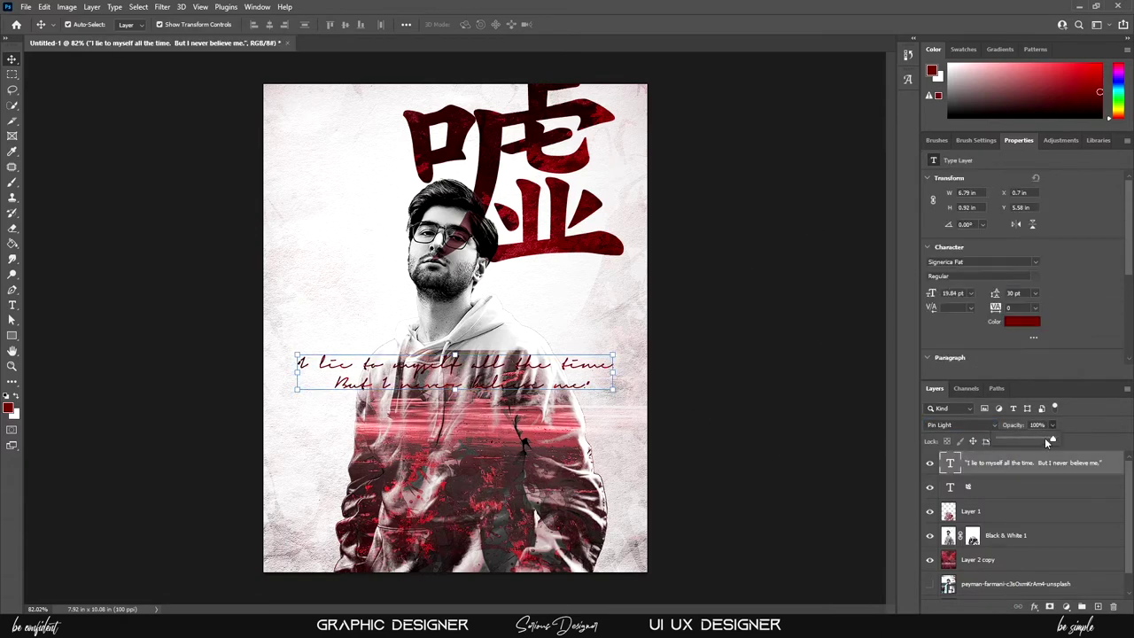
click(825, 292)
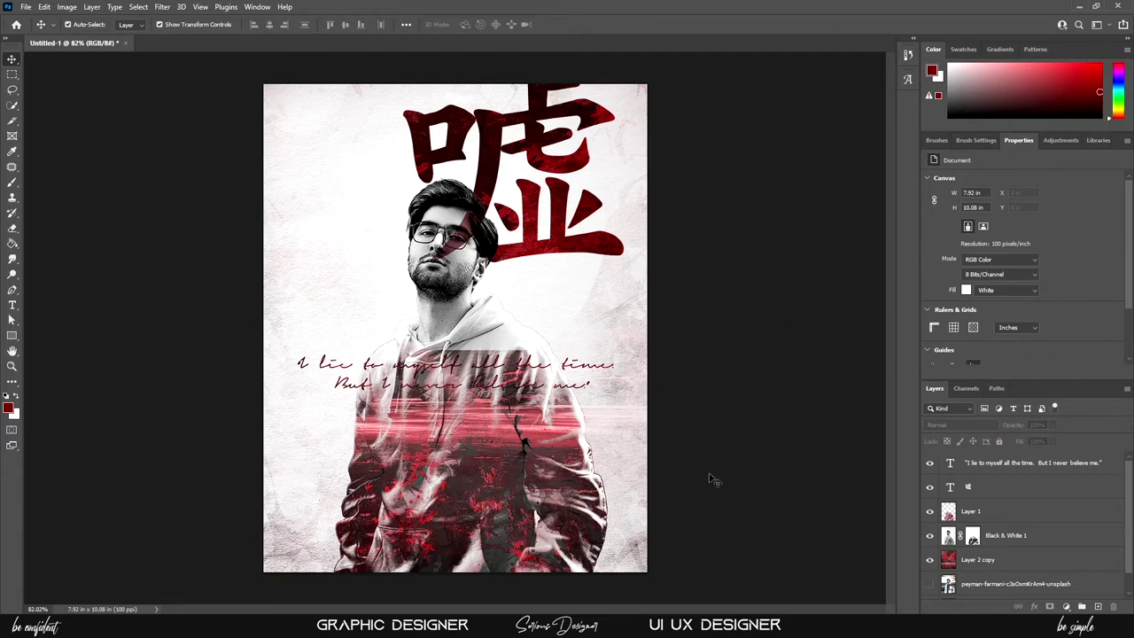
Draw a dark red rectangle on the lower-left edge, narrowed to about 0.64 × 1.41 in.
click(12, 337)
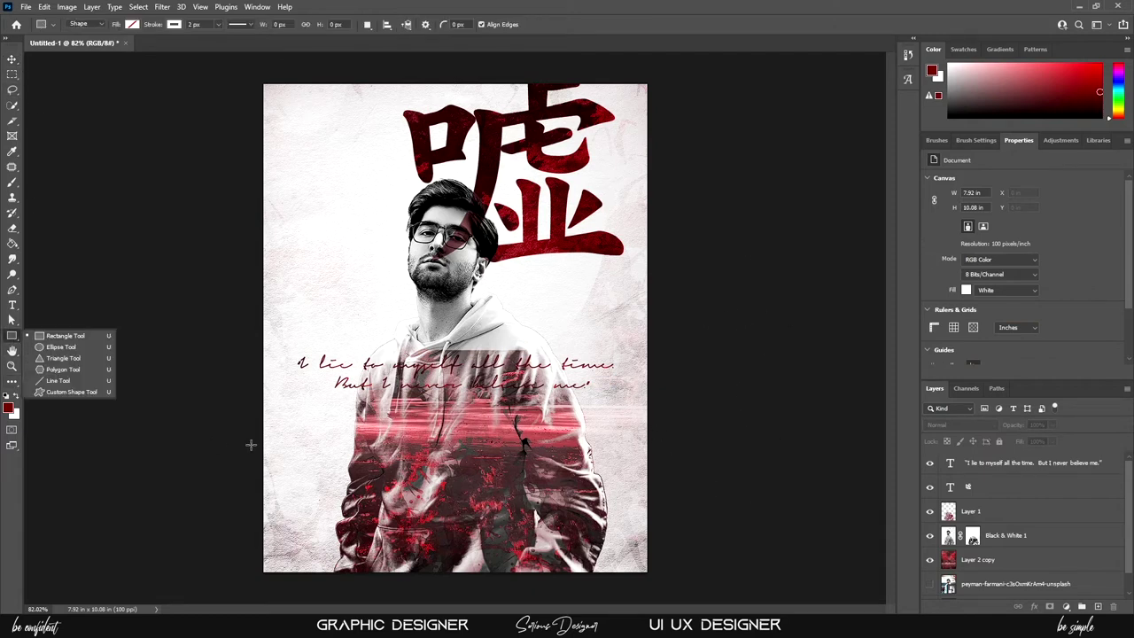
drag(261, 436, 295, 504)
click(132, 24)
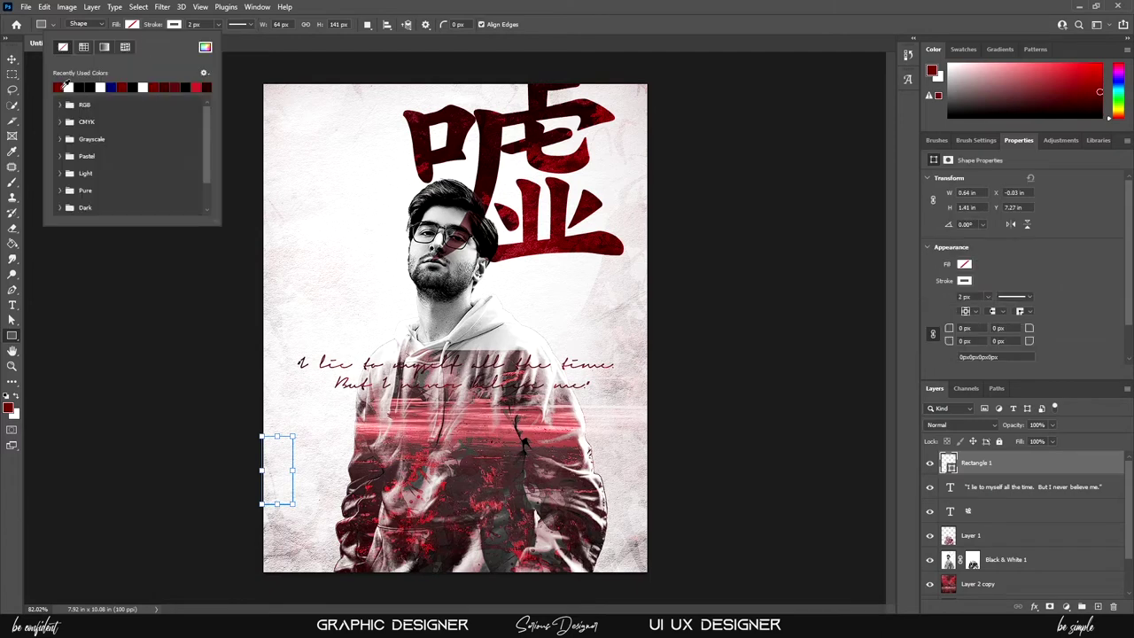
click(65, 86)
click(11, 59)
key(ctrl+t)
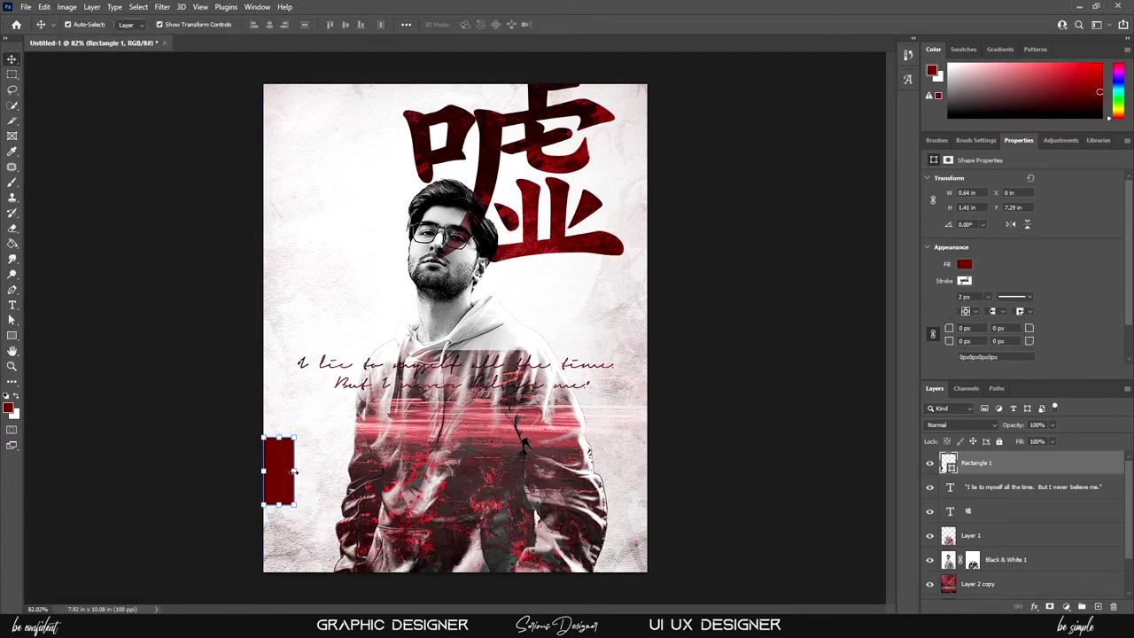
drag(295, 470, 276, 488)
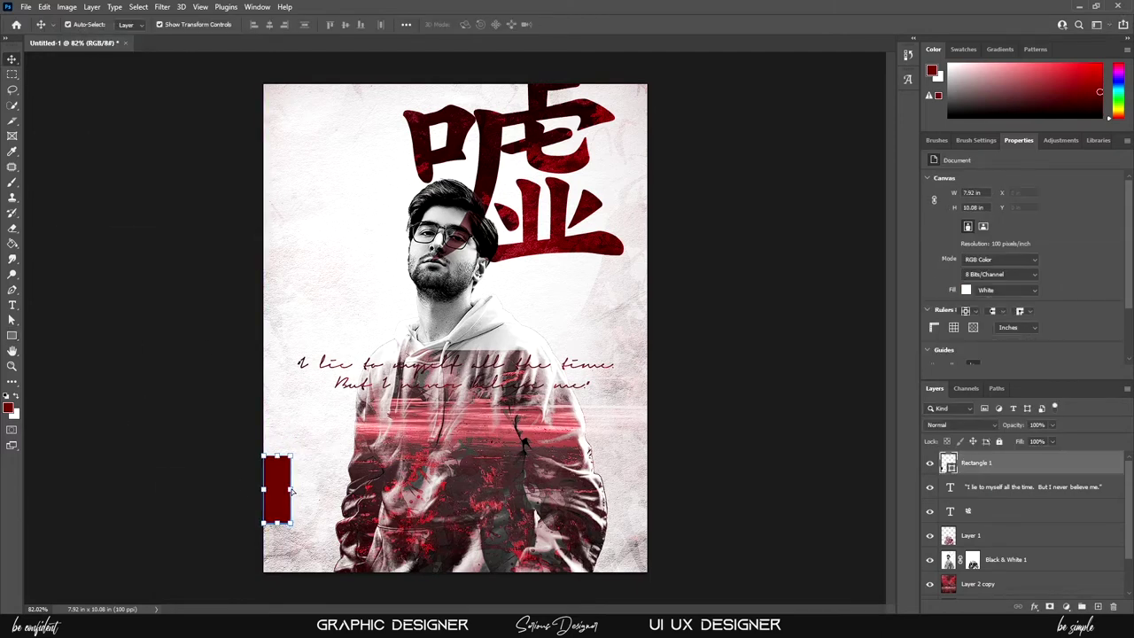
click(767, 370)
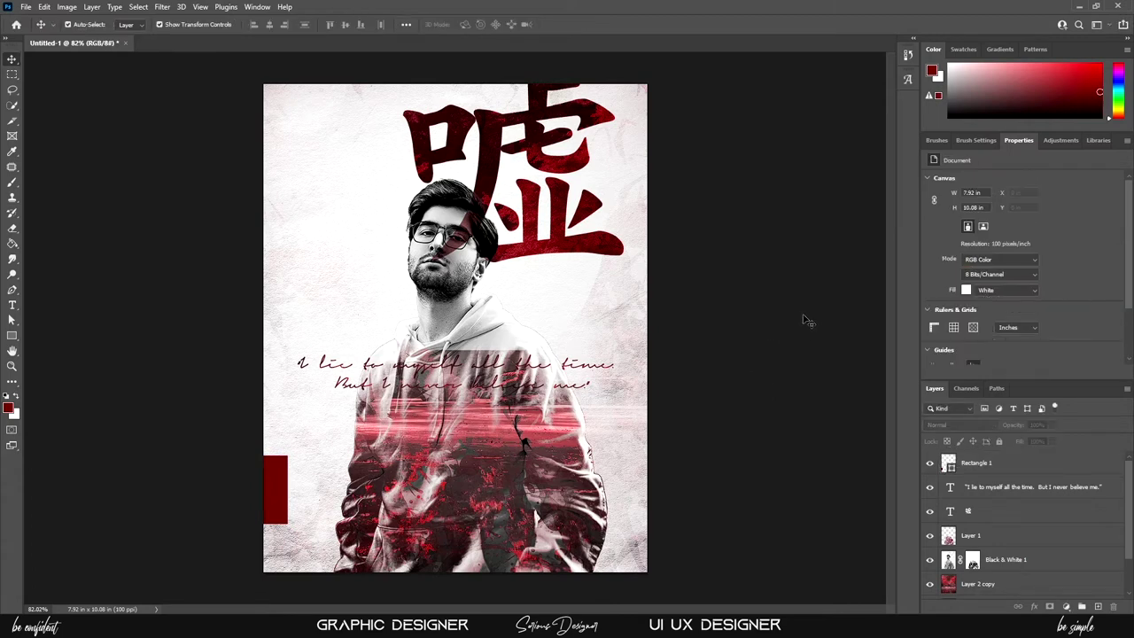
Type the title 'LIFE IS LIE' on a new text line below the chest.
key(t)
click(323, 503)
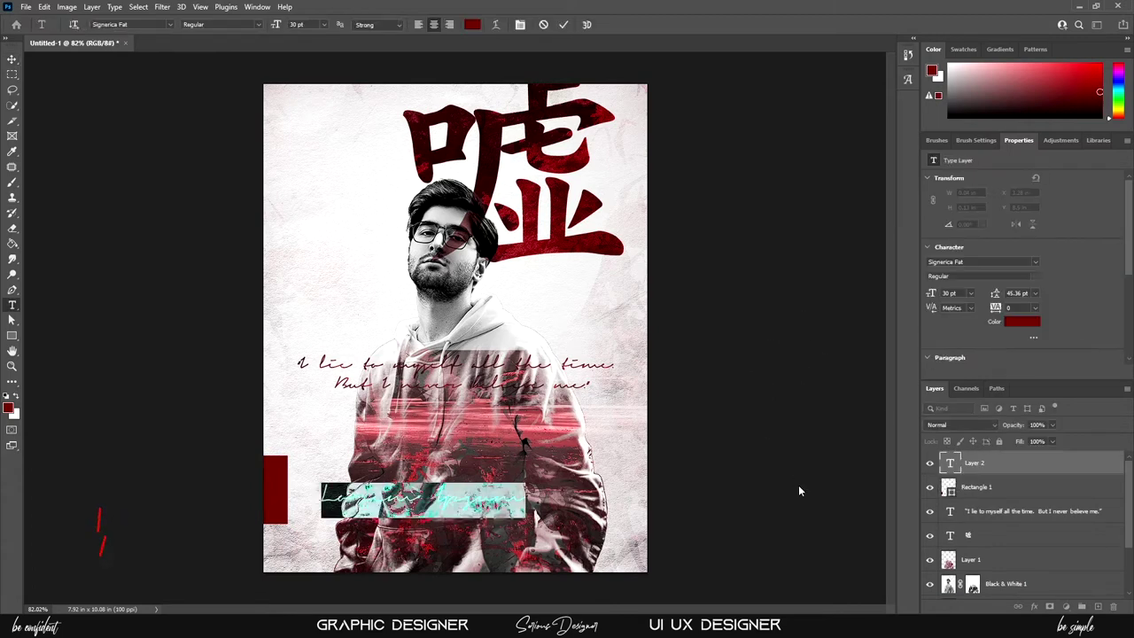
text(DON'T LIE TO ME)
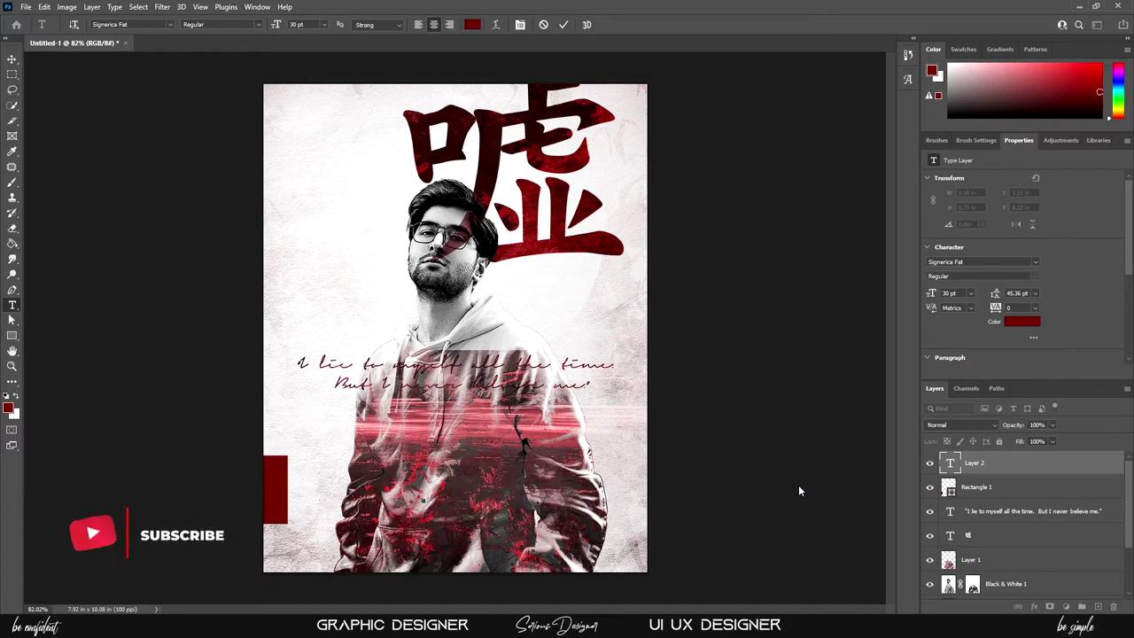
key(BackSpace)
key(BackSpace)
key(BackSpace)
text(IS LIE)
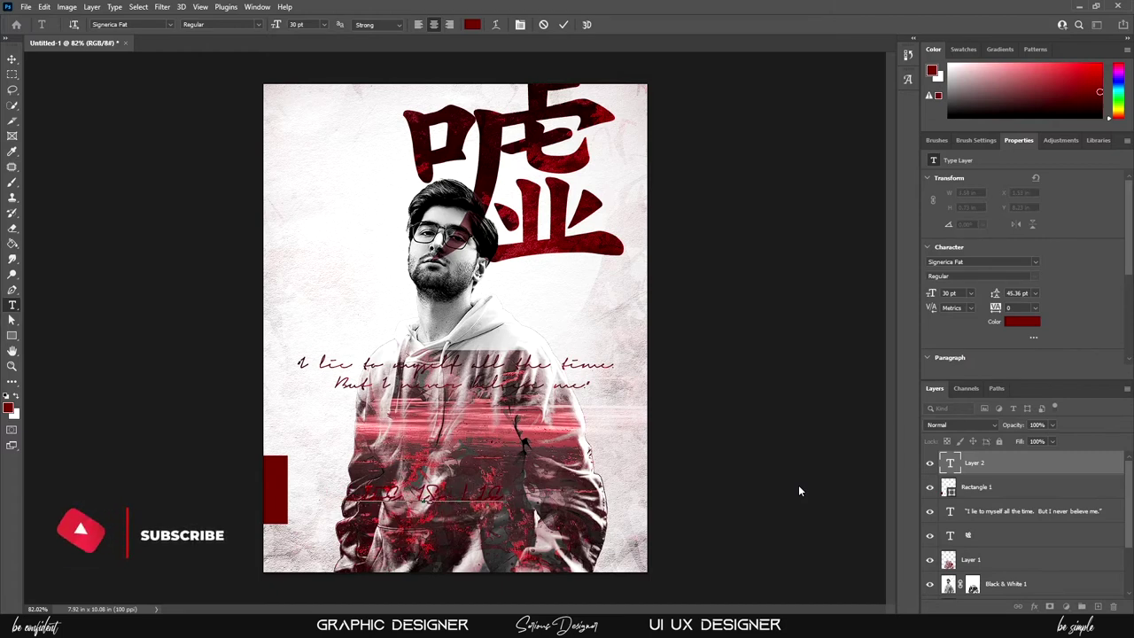
key(ctrl+Return)
key(v)
Make the LIFE IS LIE title white in the Tungsten font and enlarge it.
click(1028, 322)
click(816, 257)
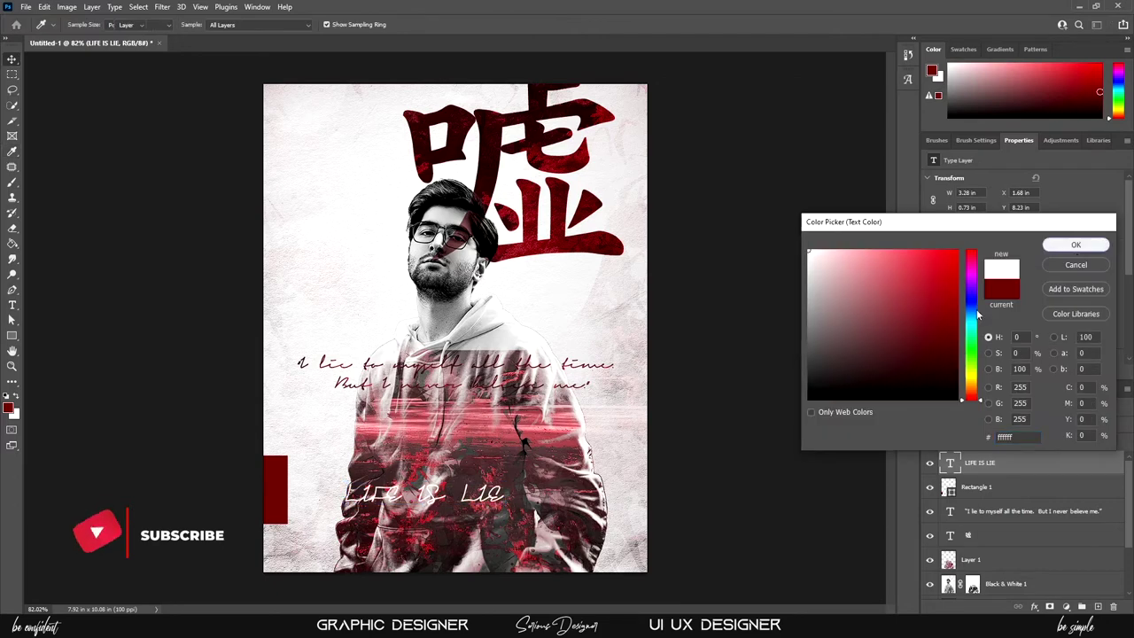
click(1084, 246)
click(983, 262)
key(Return)
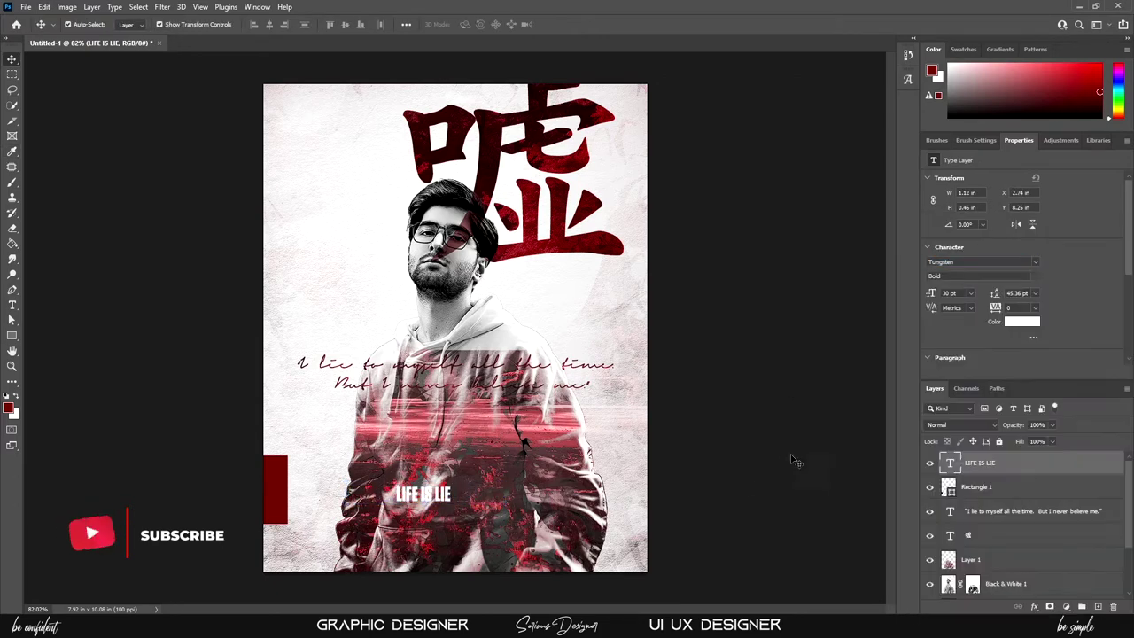
key(ctrl+t)
key(Return)
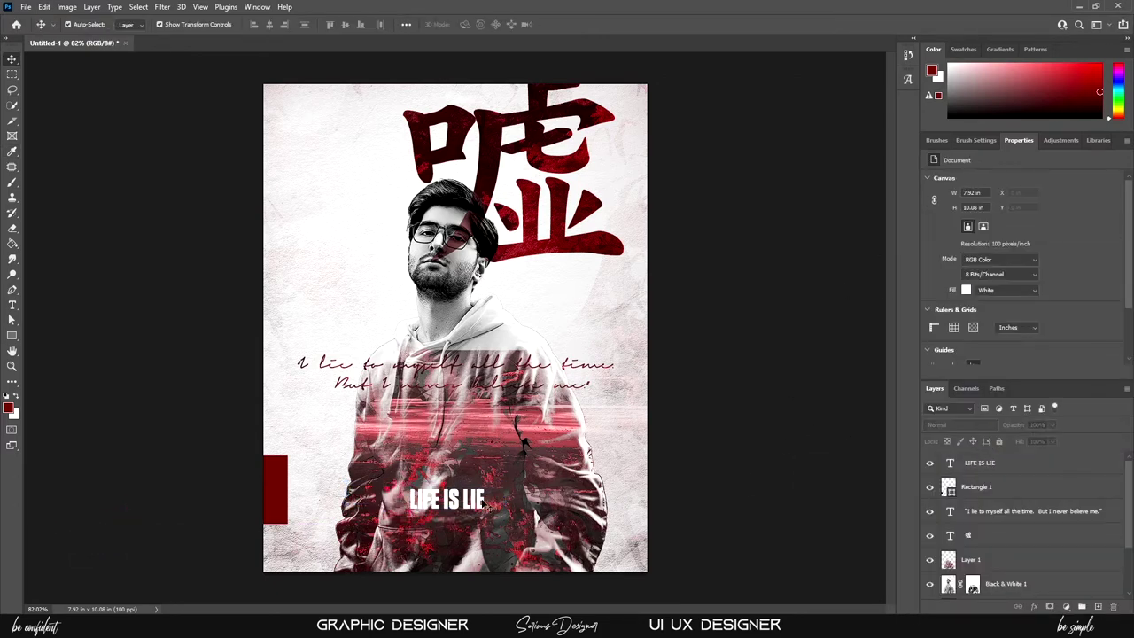
Scroll through the font list previewing alternative typefaces on the LIFE IS LIE title.
click(1035, 263)
drag(1129, 532, 1130, 342)
scroll(1099, 342, down, 8)
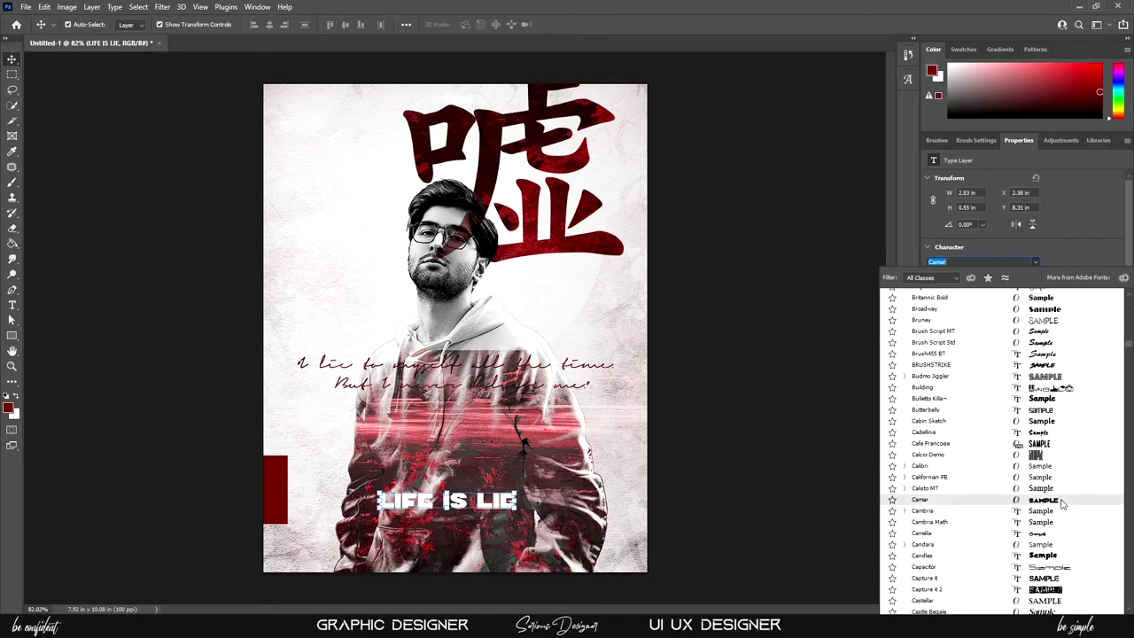
scroll(1055, 398, down, 10)
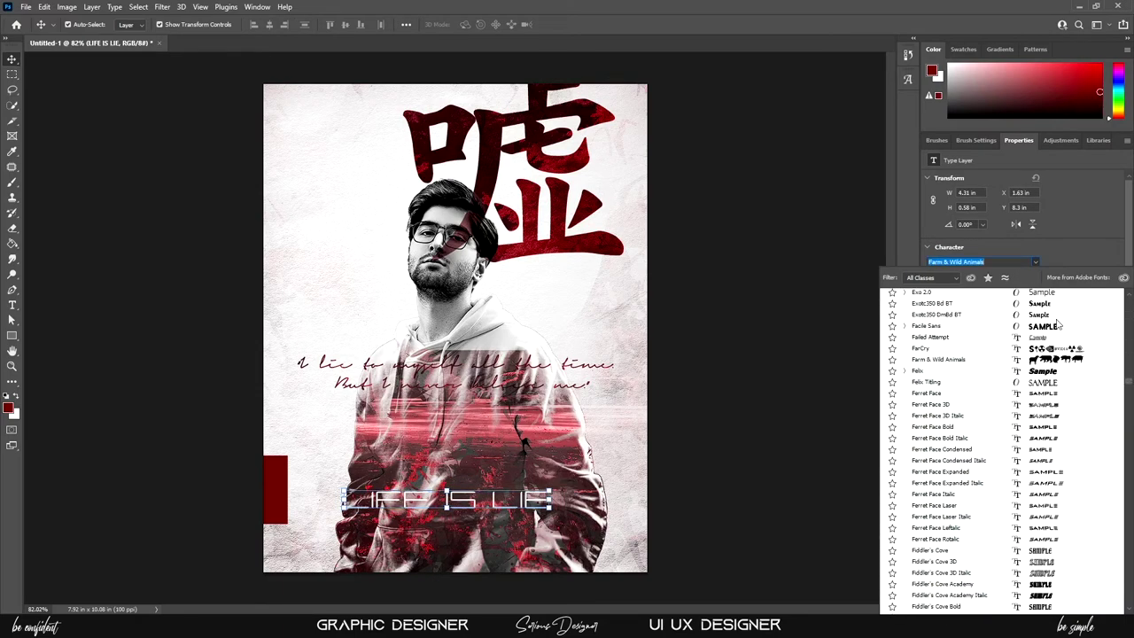
scroll(1097, 547, down, 10)
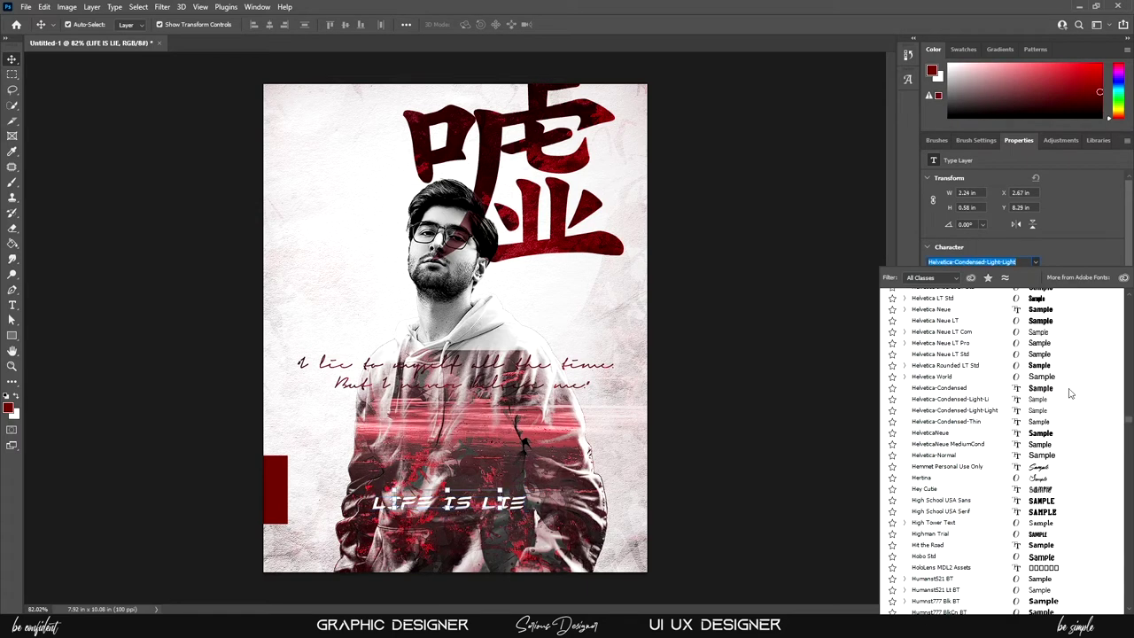
Set the title in Helvetica Neue LT Pro 57 Condensed and add copies above and below it.
click(1068, 343)
key(ctrl+j)
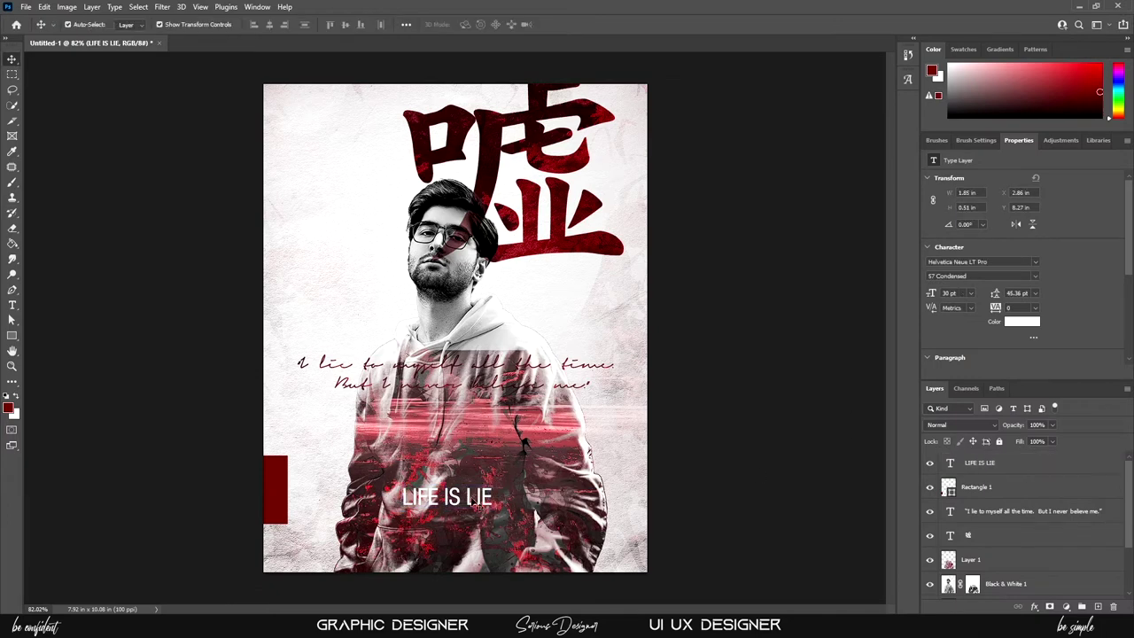
drag(448, 499, 448, 466)
key(t)
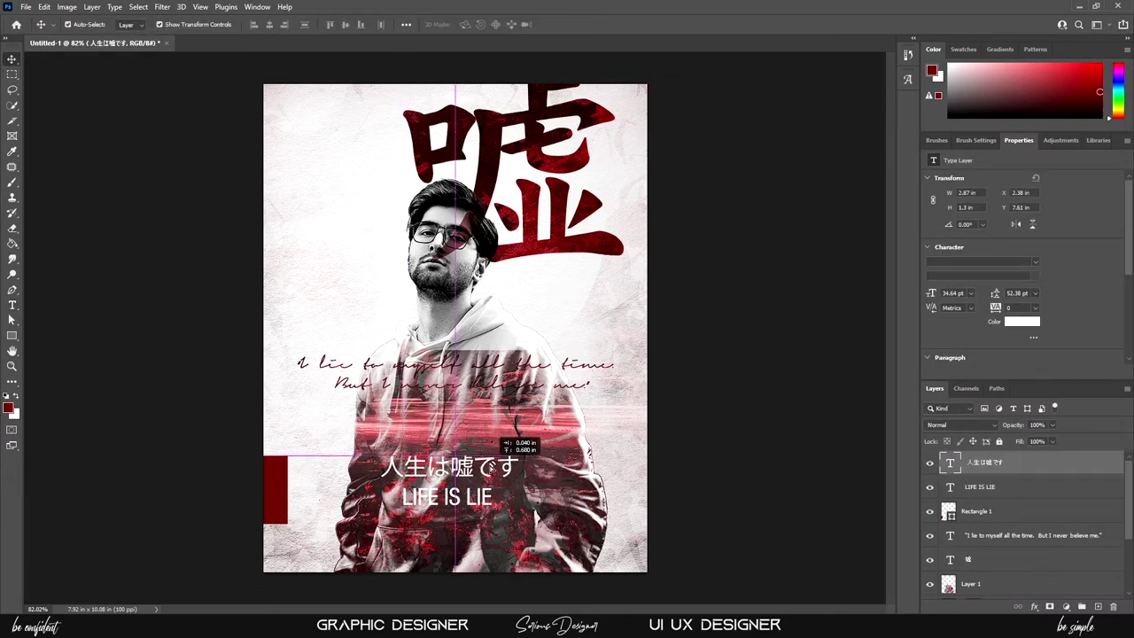
drag(483, 529, 469, 523)
key(Return)
text(LIVE LIKE A KING)
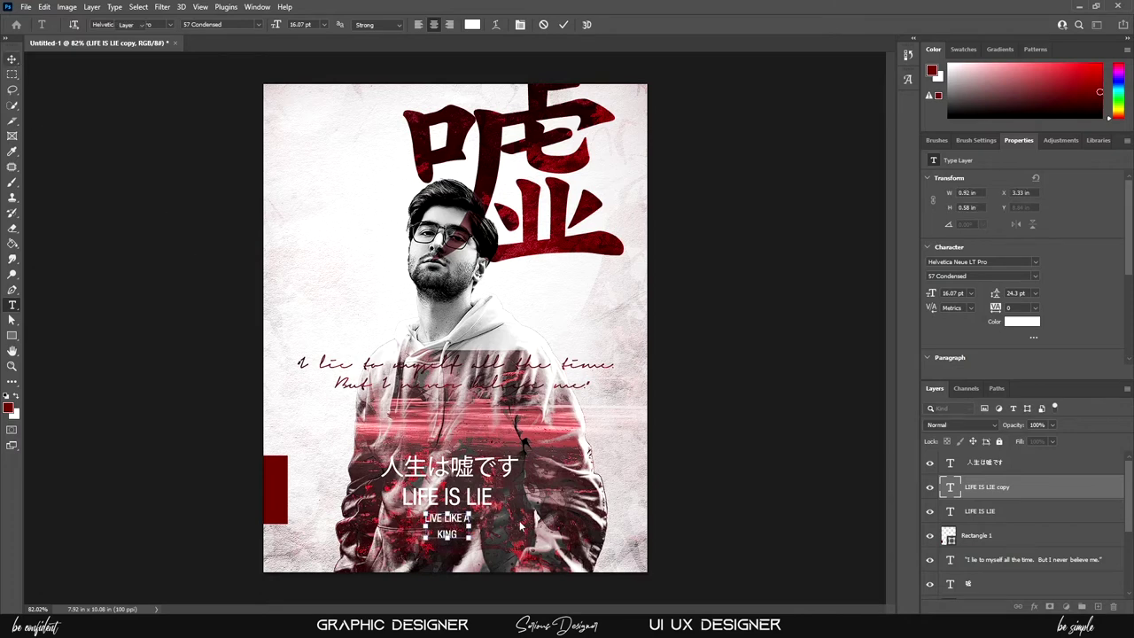
Set the LIVE LIKE A KING subtitle in Moon and nudge LIFE IS LIE slightly down.
key(ctrl+Return)
key(v)
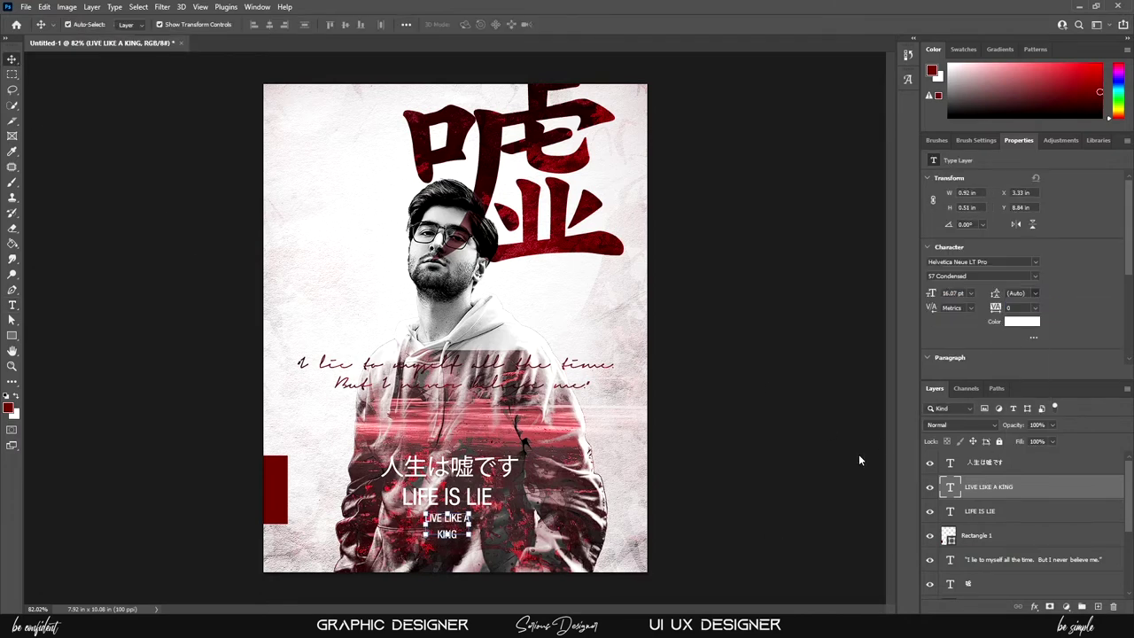
click(975, 261)
text(Moon)
key(Return)
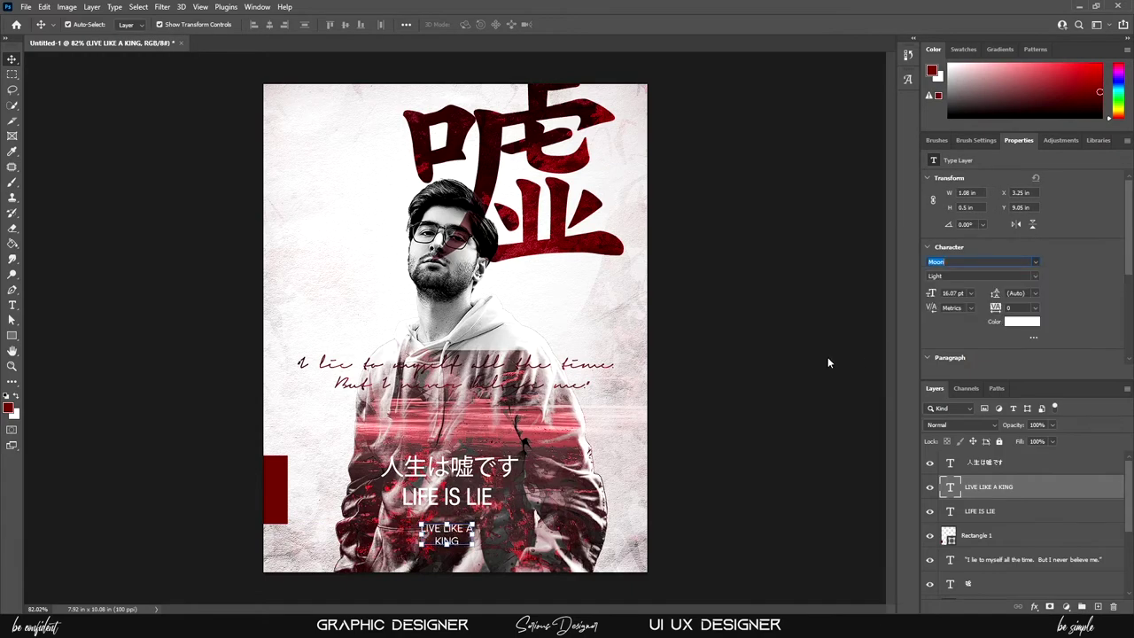
drag(448, 497, 447, 521)
click(1038, 261)
Give the title a bold condensed font, shift the lines up, and copy 人生は嘘です to the top-left.
click(886, 324)
click(804, 436)
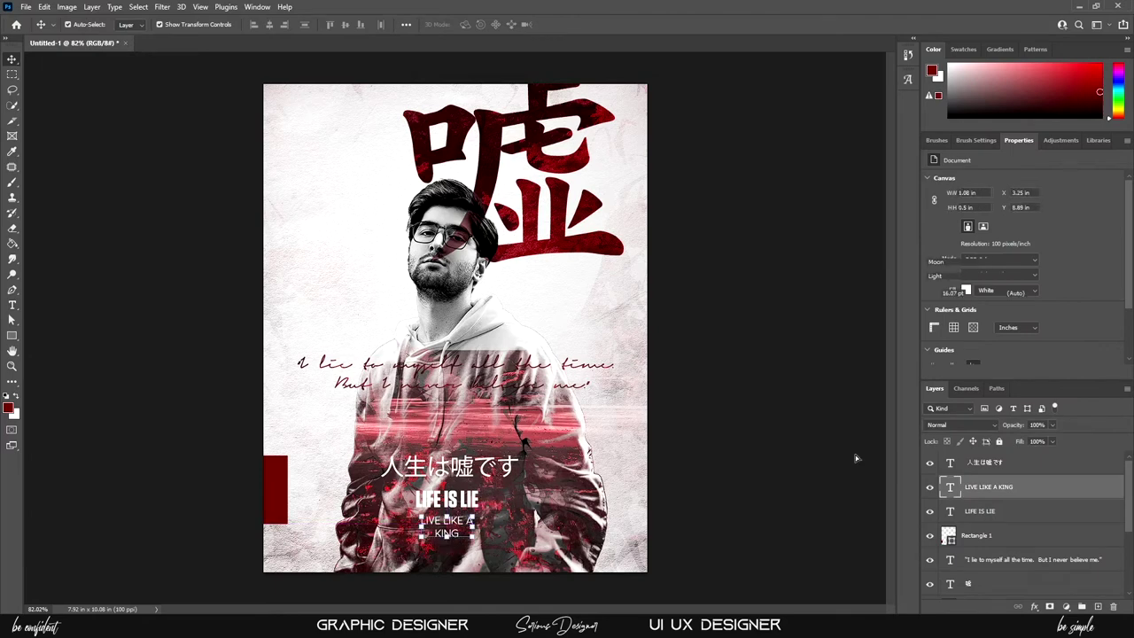
drag(487, 467, 487, 456)
drag(448, 499, 448, 492)
drag(802, 491, 864, 320)
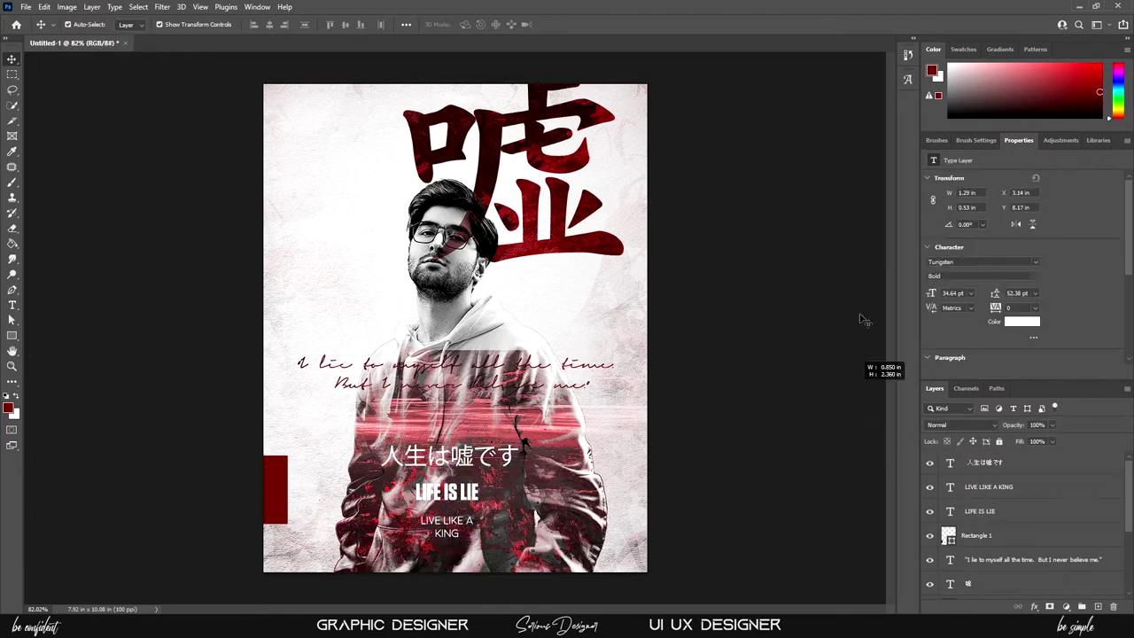
drag(448, 456, 354, 150)
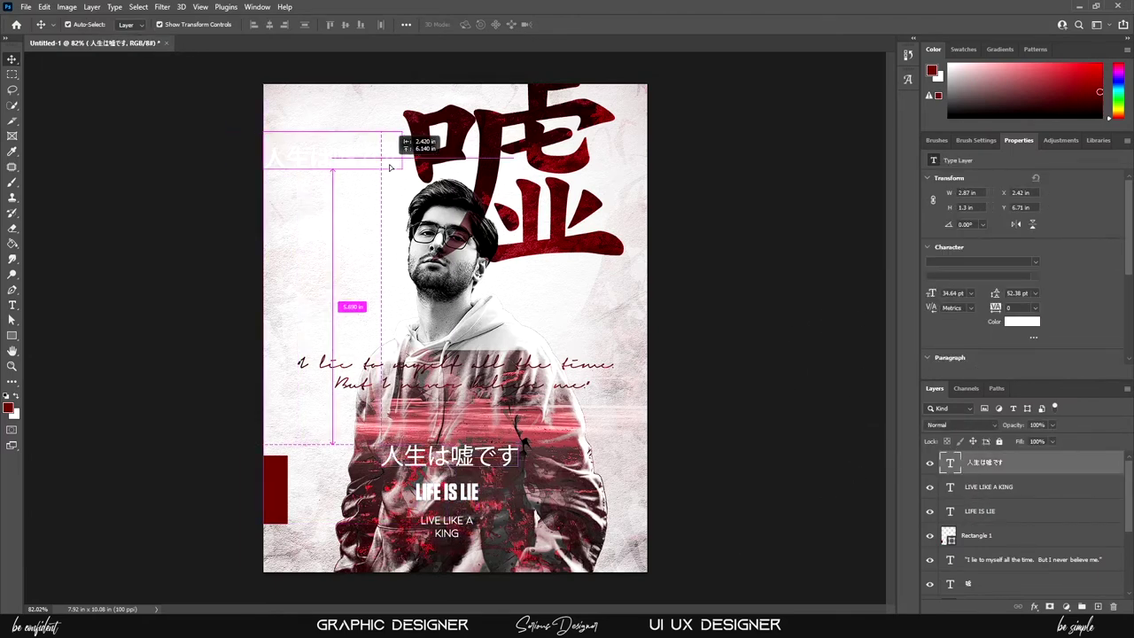
Change the title to LIFE IS A LIE and reposition the Japanese copy near the top.
key(alt+bracketleft)
key(alt+bracketleft)
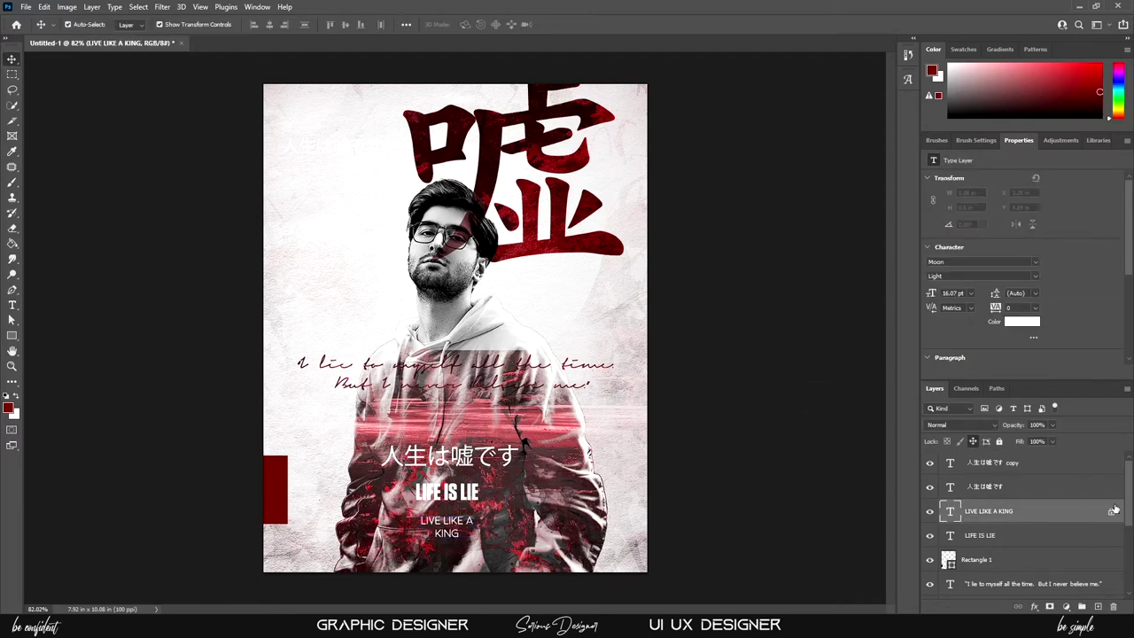
key(alt+bracketleft)
text(A)
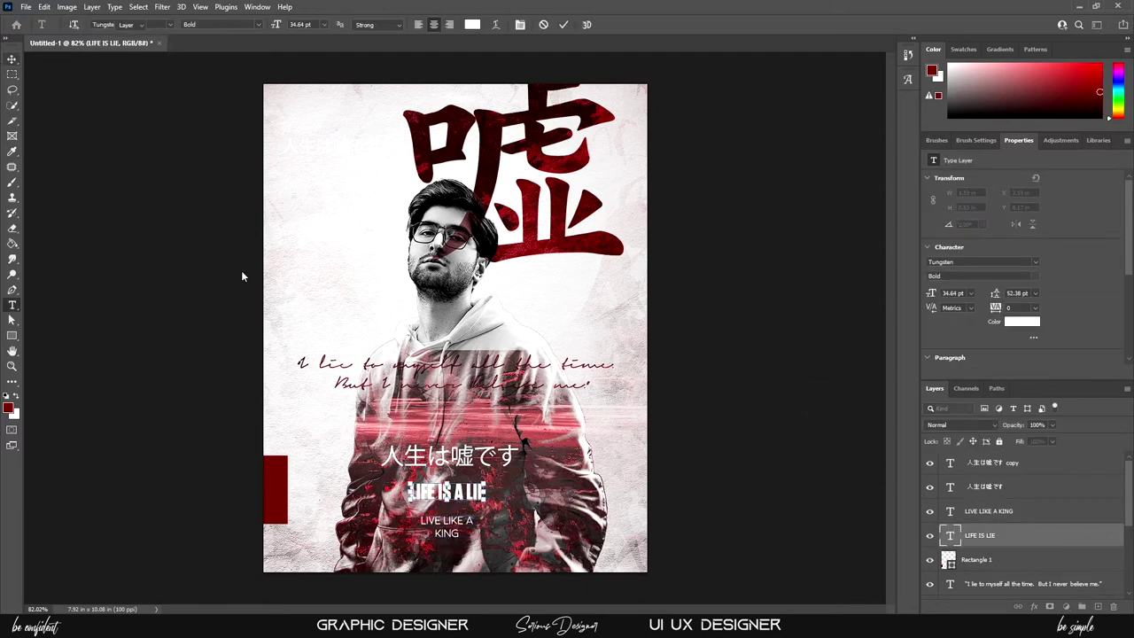
key(ctrl+Return)
key(v)
mouse_move(346, 151)
mouse_down()
mouse_move(354, 178)
mouse_move(357, 168)
mouse_up()
key(ctrl+t)
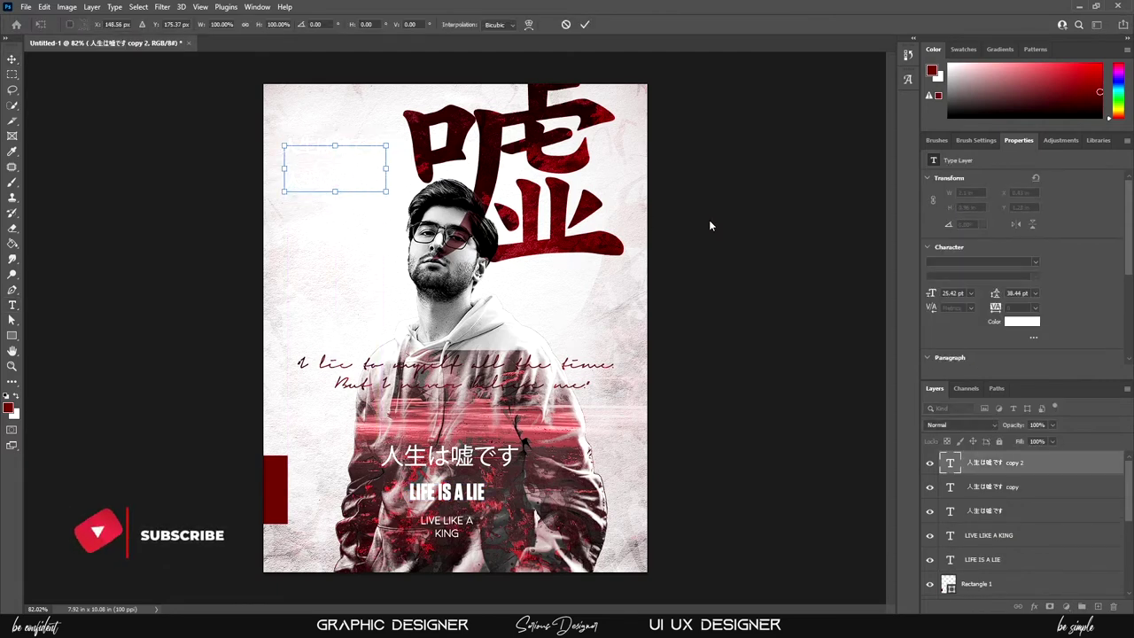
Change the duplicated caption to 王様のように生きる and shrink it to about 88%.
key(Return)
double_click(335, 168)
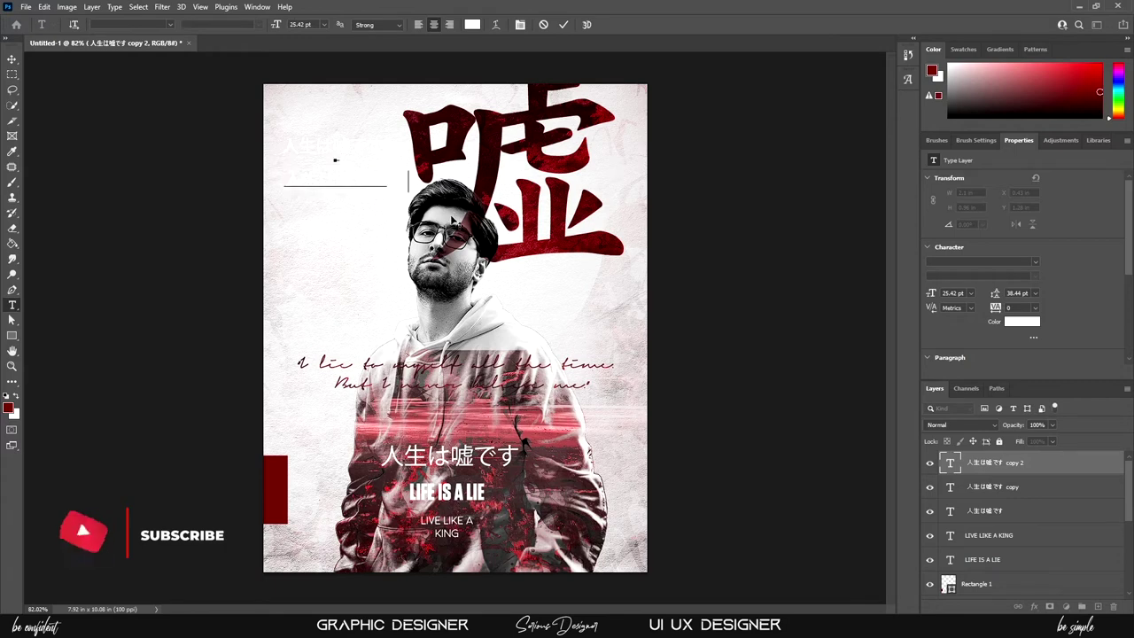
click(13, 59)
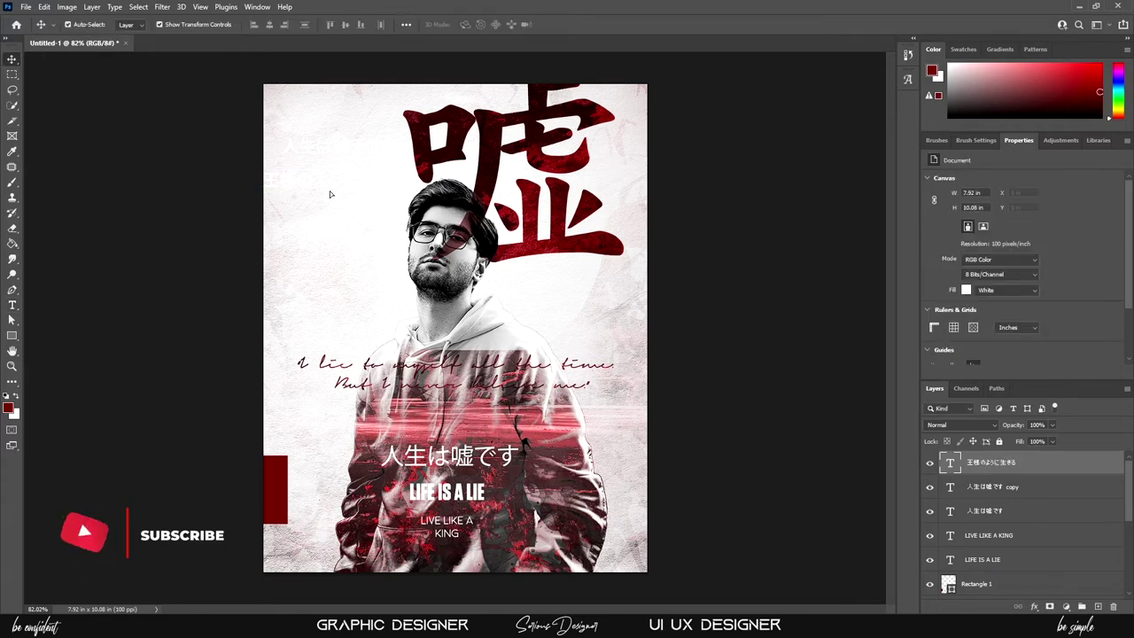
key(ctrl+t)
drag(405, 198, 400, 186)
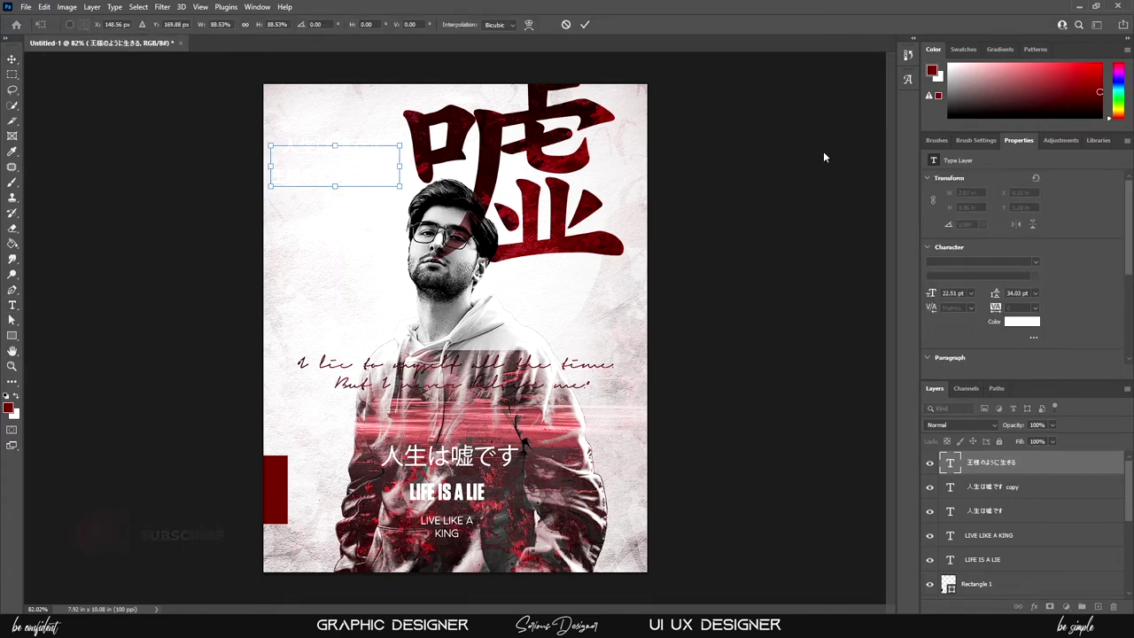
key(Return)
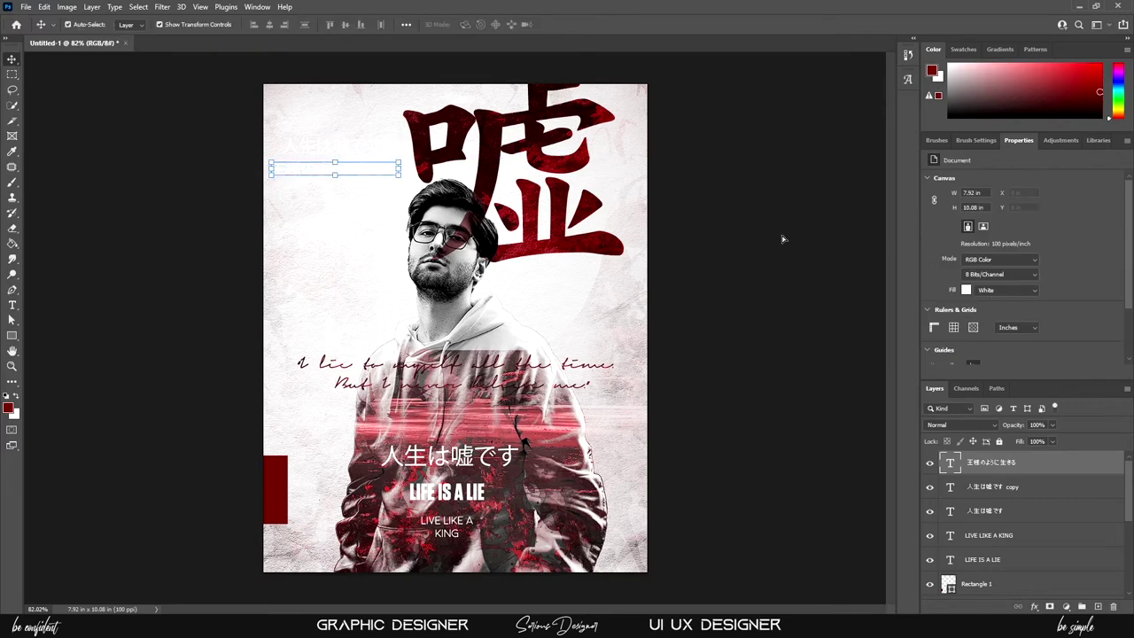
Rotate both captions 90° into a vertical column, scaled down in the top-left corner.
click(364, 158)
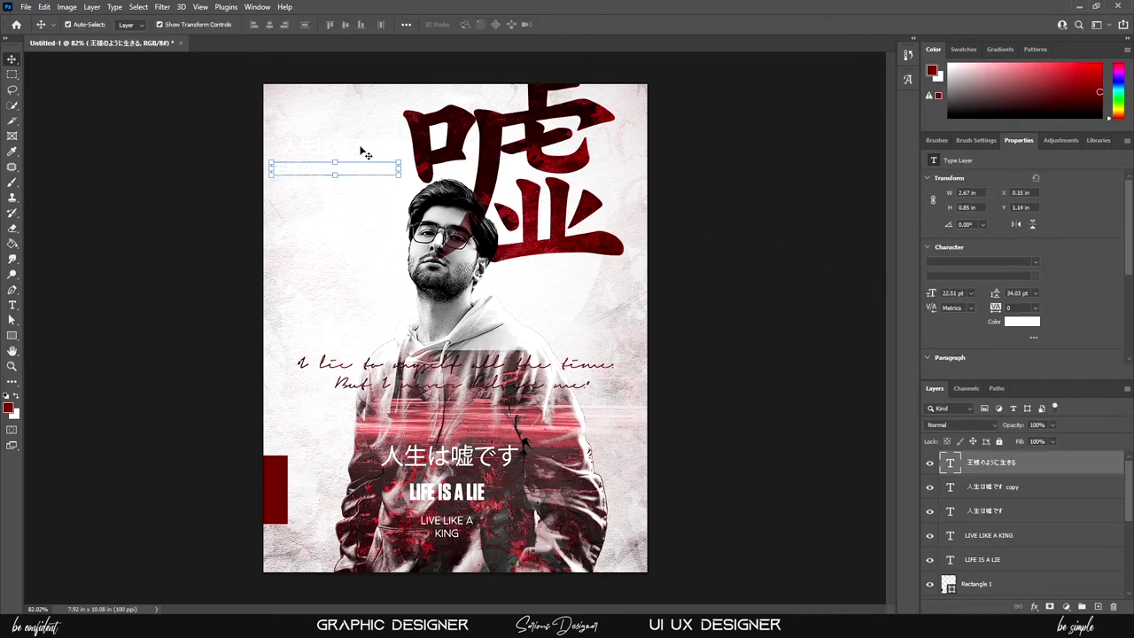
shift+click(305, 144)
mouse_move(372, 163)
mouse_down()
mouse_move(388, 316)
mouse_move(673, 155)
mouse_move(543, 308)
mouse_move(568, 319)
mouse_up()
key(ctrl+t)
drag(640, 89, 641, 125)
mouse_move(631, 168)
mouse_down()
mouse_move(623, 180)
mouse_move(301, 182)
mouse_move(259, 55)
mouse_up()
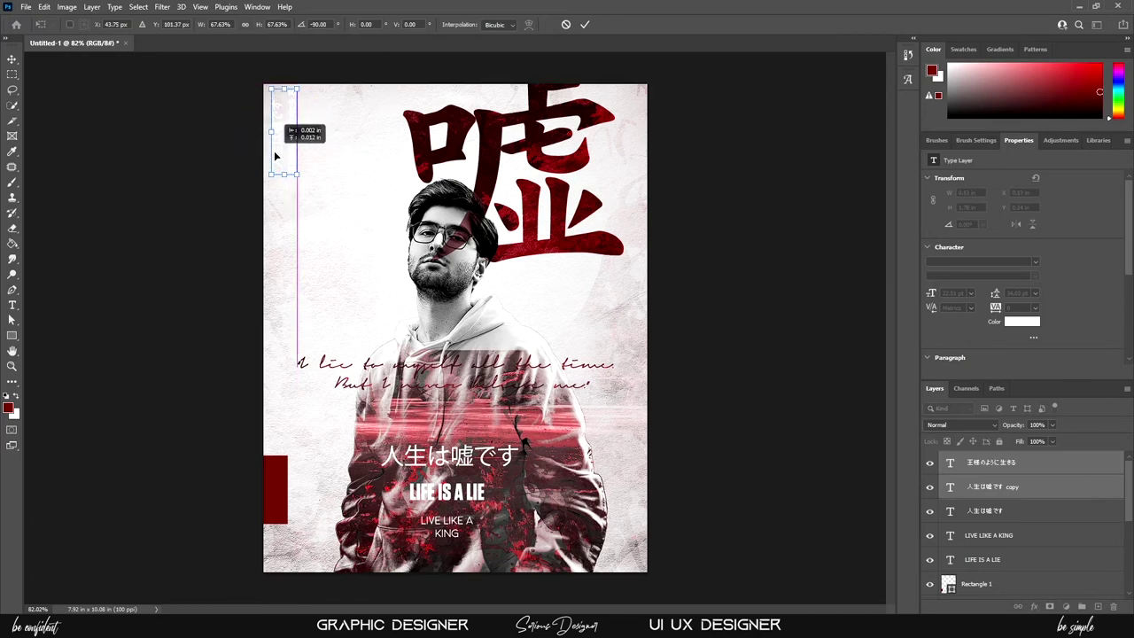
key(Return)
Merge the two vertical caption layers into one smart object.
right_click(950, 473)
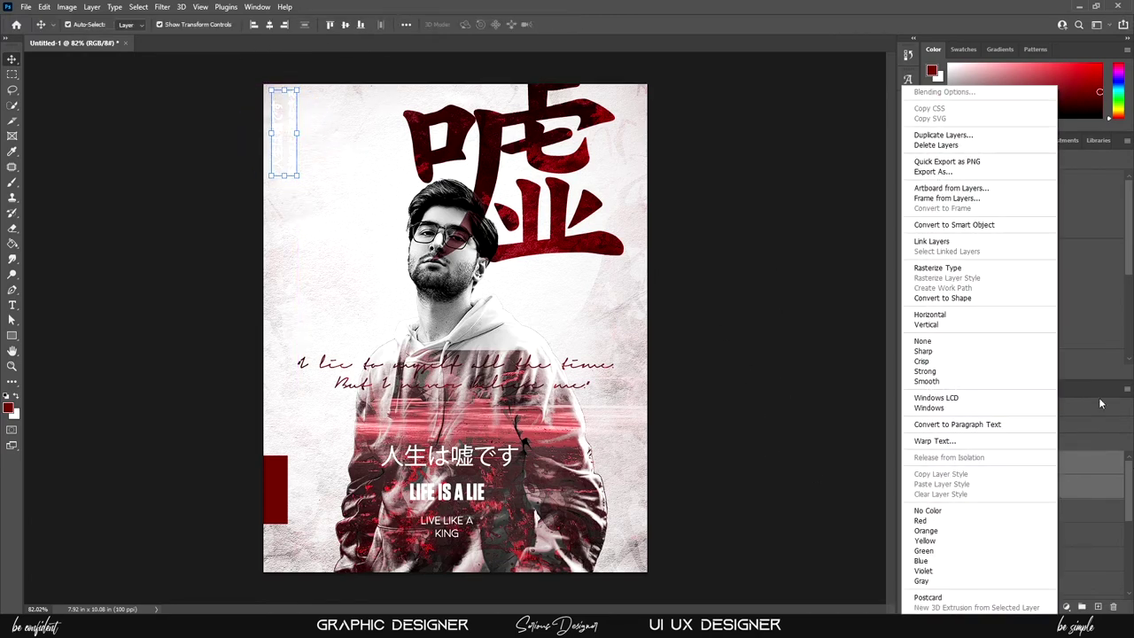
click(966, 241)
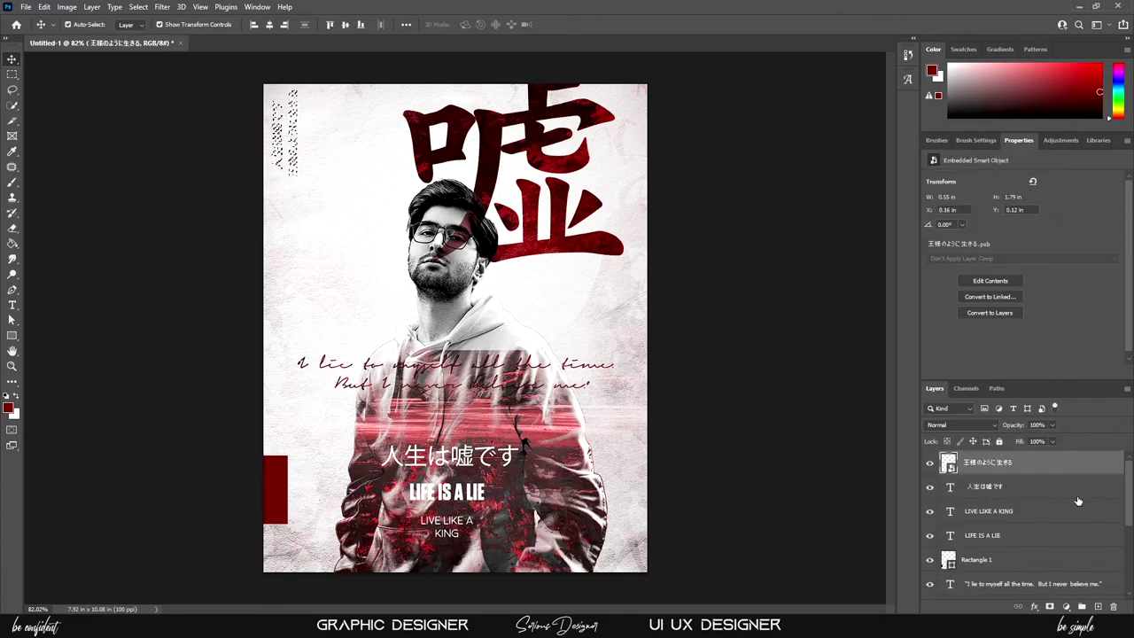
scroll(1019, 523, down, 3)
Slide the bottom-left red bar (Rectangle 1) left, partly off the poster edge.
click(1037, 553)
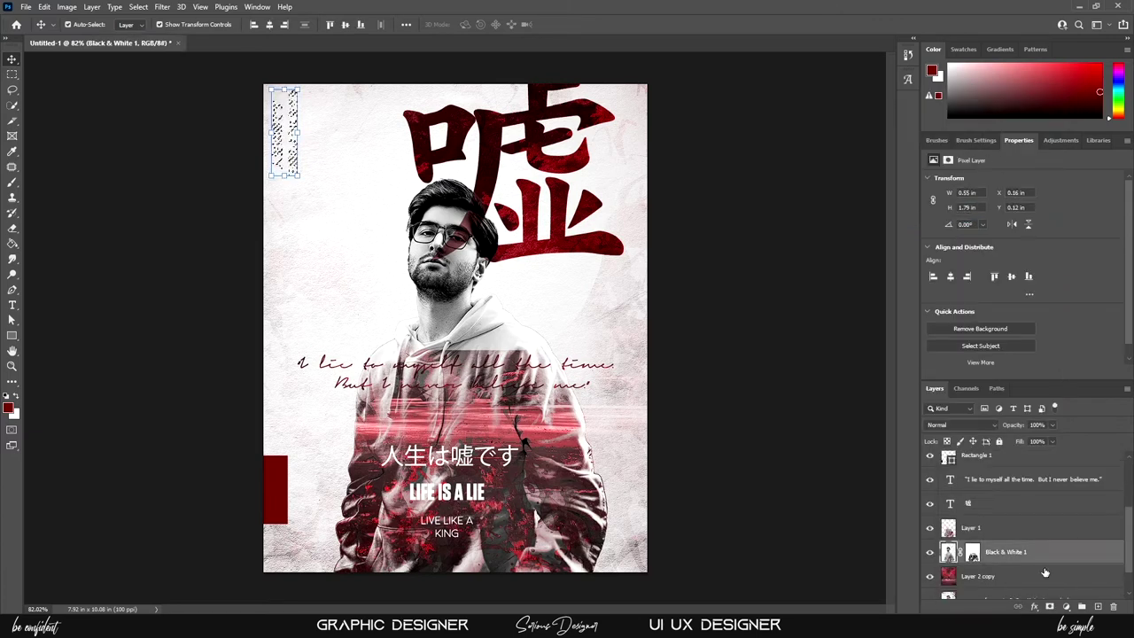
click(807, 319)
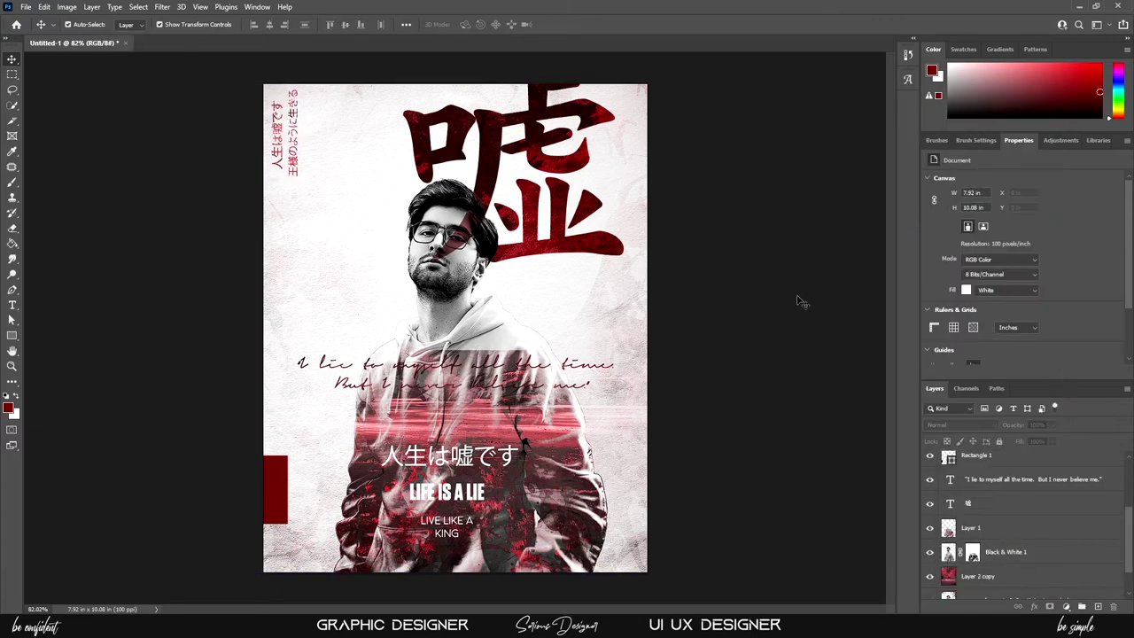
drag(275, 478, 267, 479)
click(797, 371)
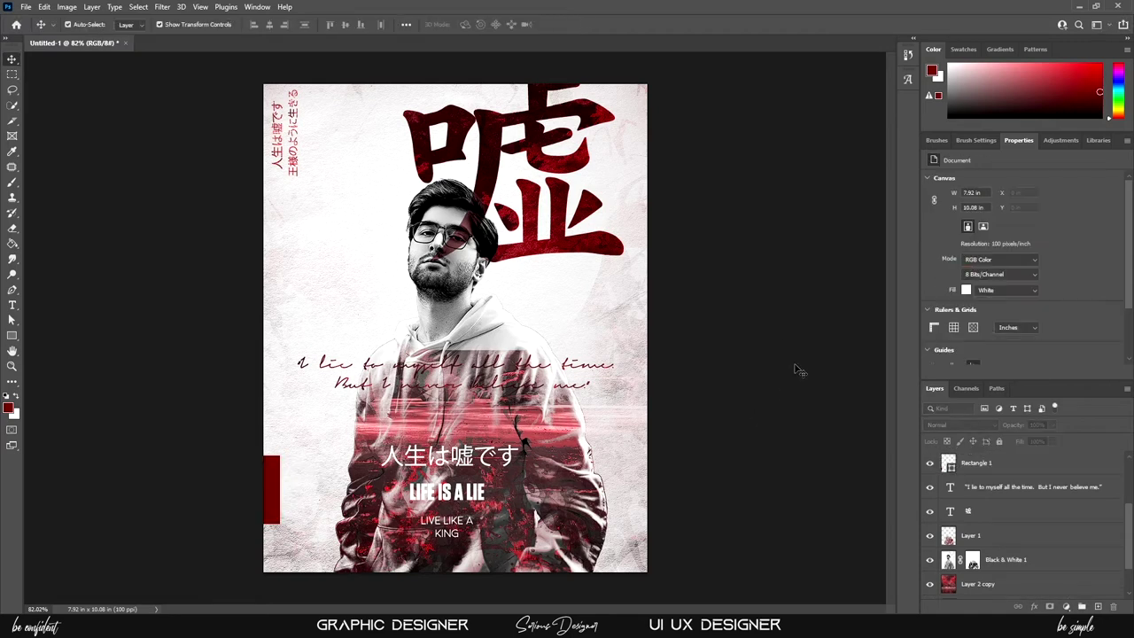
Move the merged Layer 2 to the top of the layer stack.
scroll(1130, 532, down, 2)
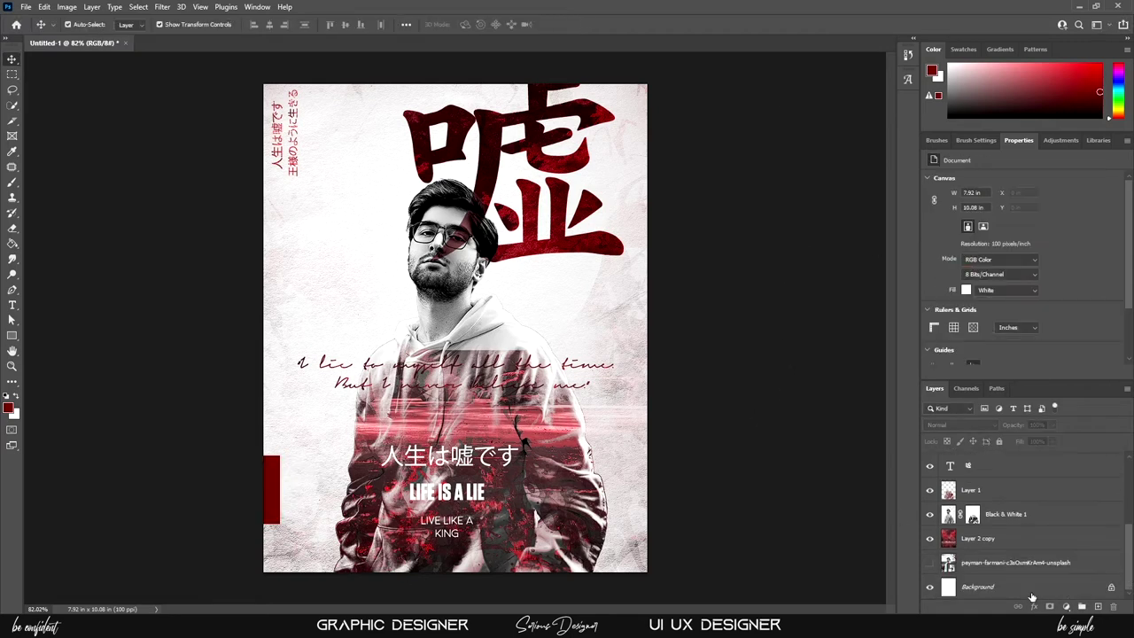
drag(1020, 583, 1019, 462)
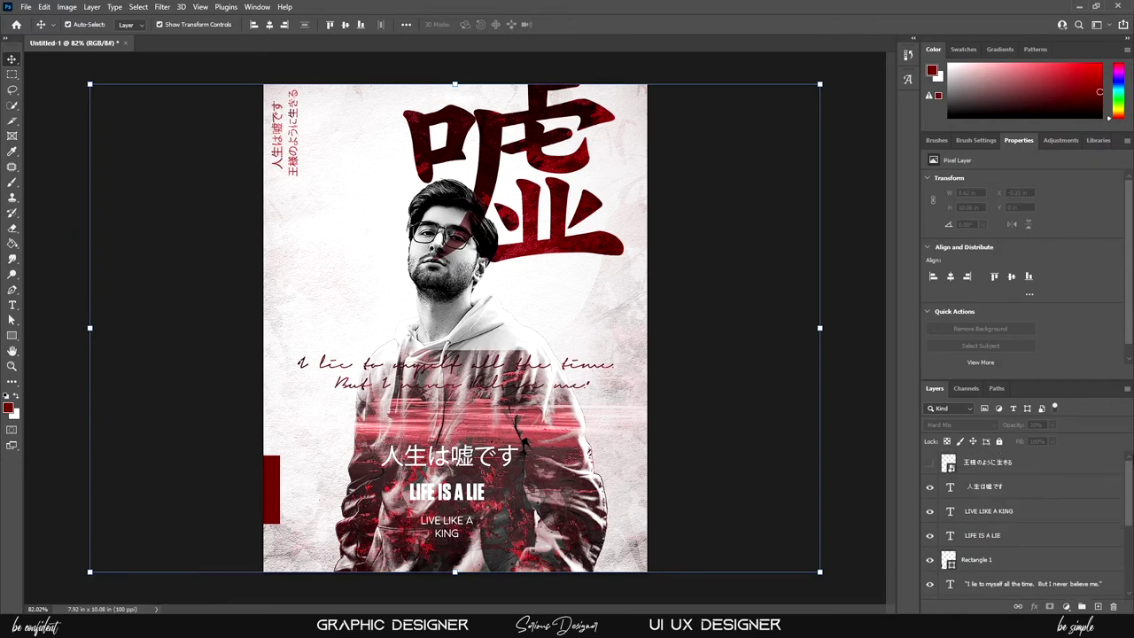
scroll(1119, 500, down, 3)
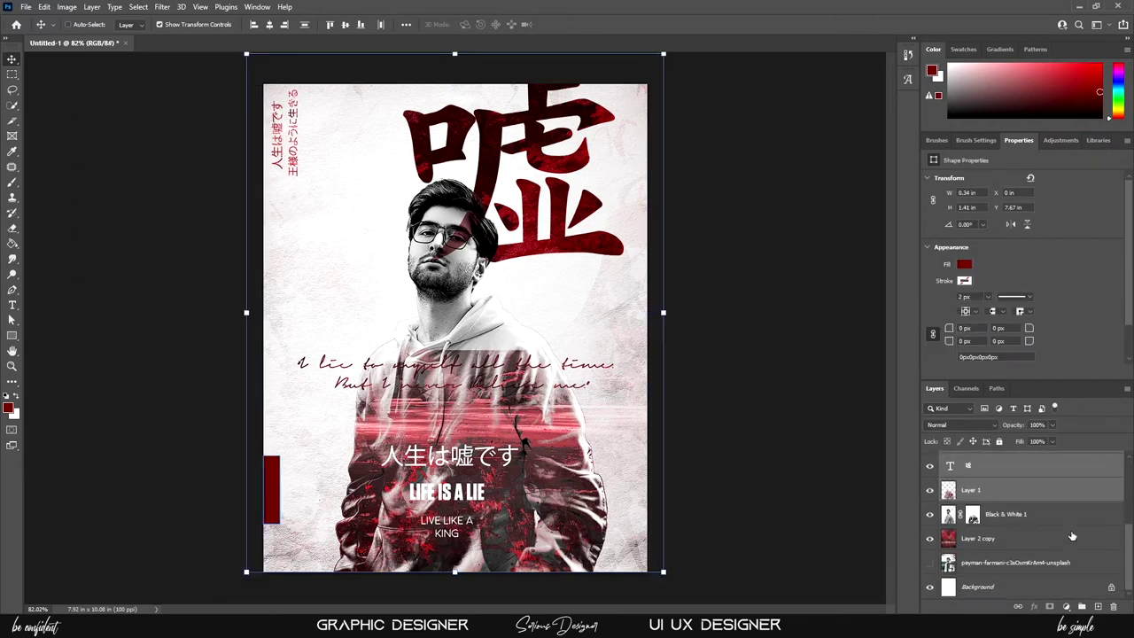
shift+click(1055, 538)
click(1021, 538)
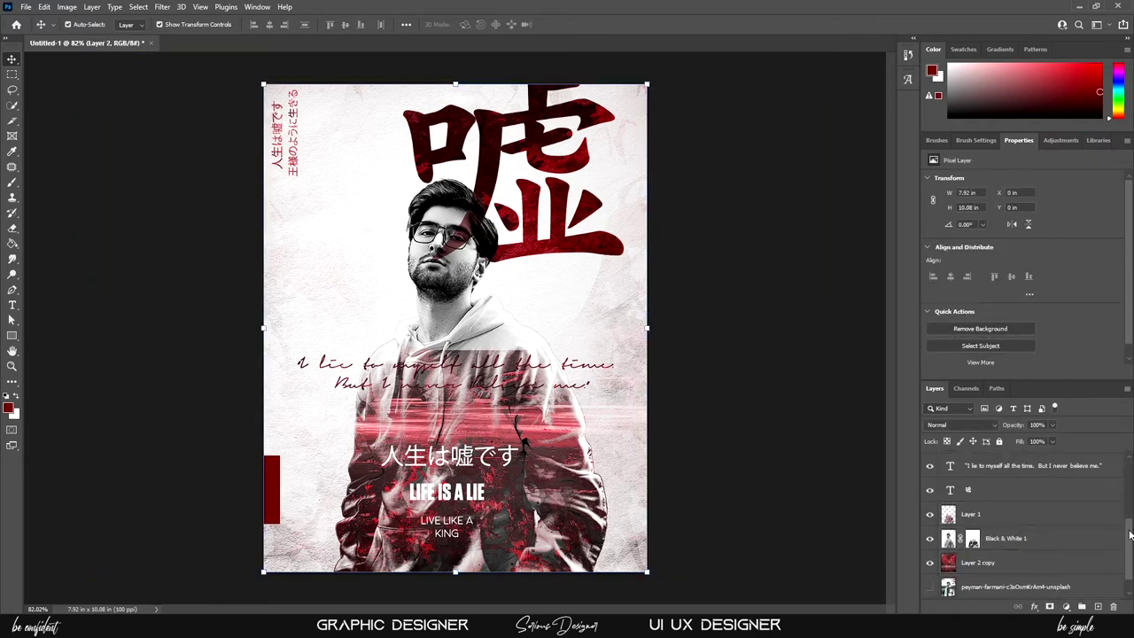
drag(1130, 534, 1095, 467)
drag(961, 488, 971, 469)
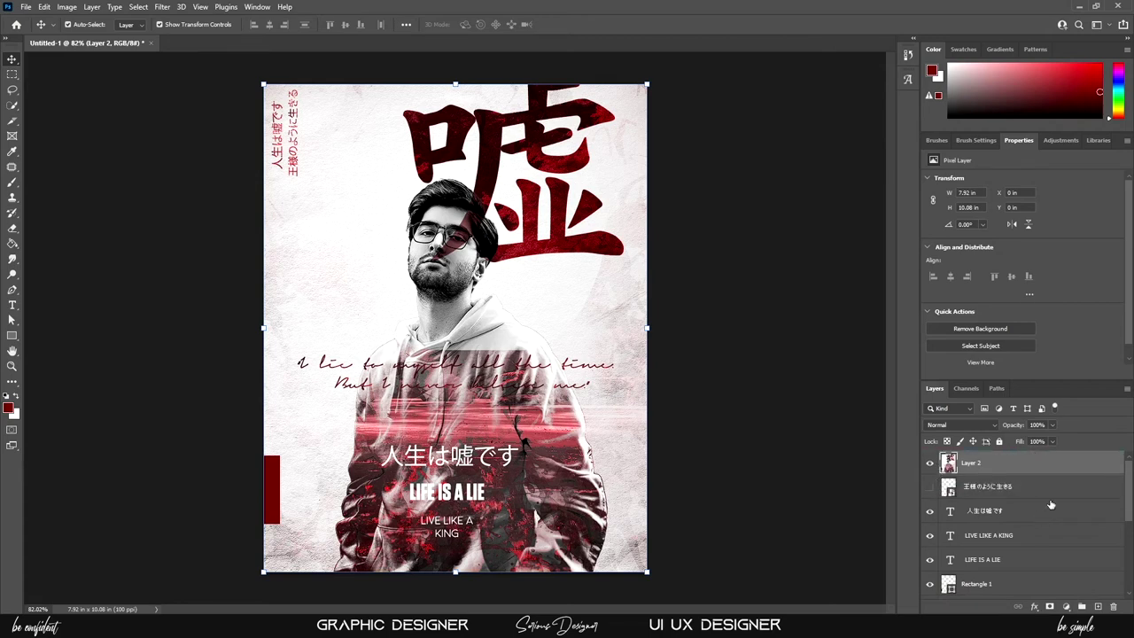
drag(1131, 502, 1131, 525)
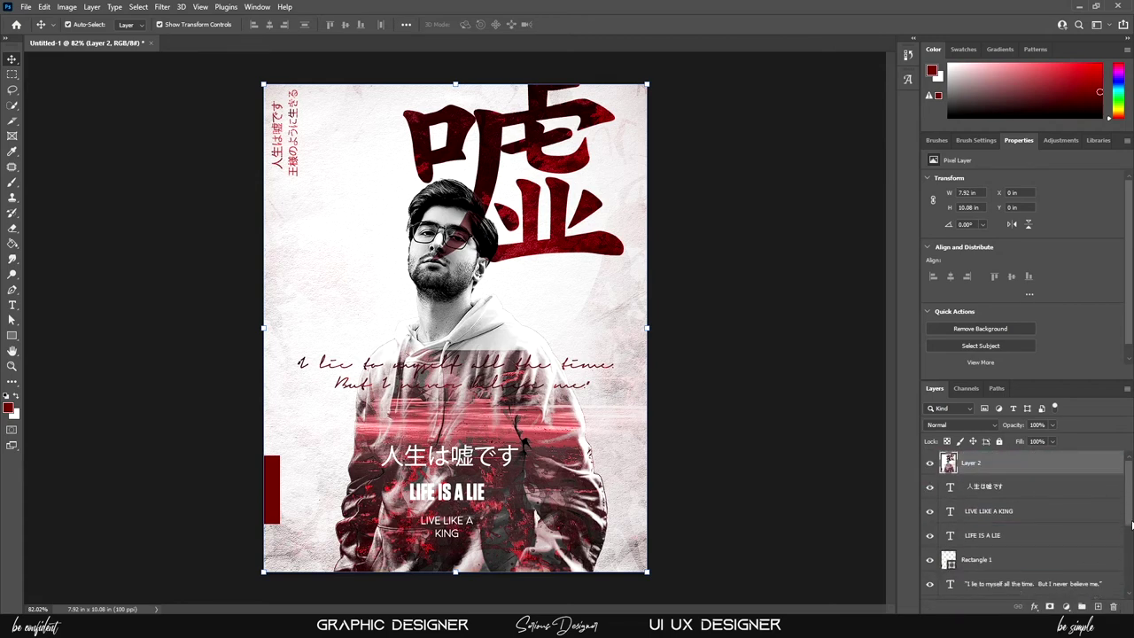
Convert Layer 2 into a smart object and keep it selected.
scroll(932, 468, down, 5)
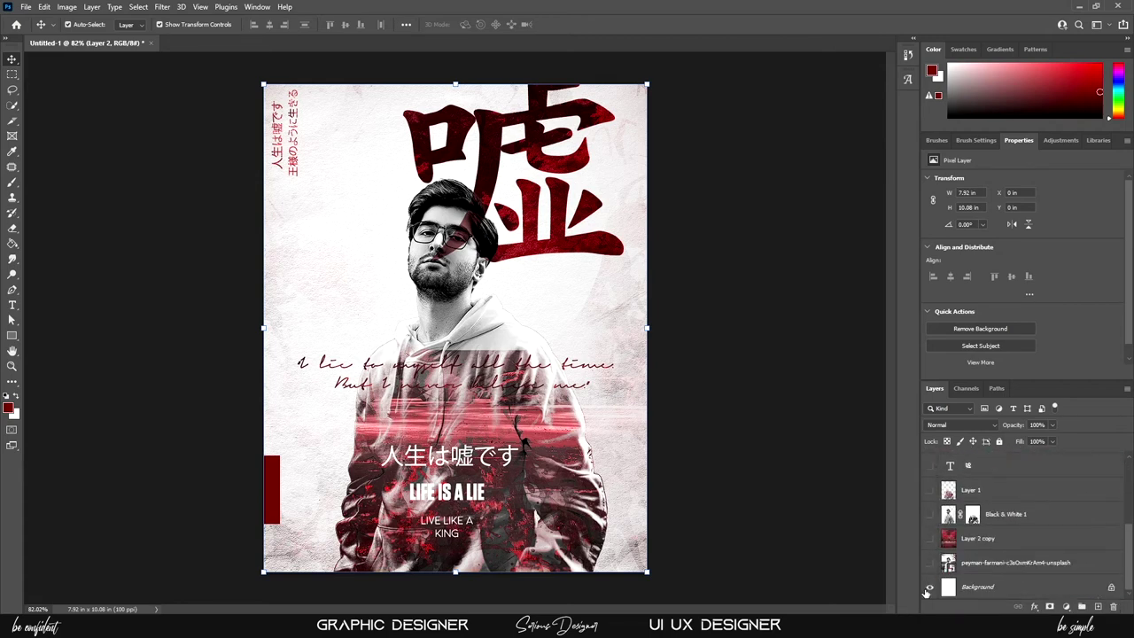
scroll(1019, 523, up, 3)
scroll(1019, 522, up, 2)
right_click(1017, 463)
click(977, 434)
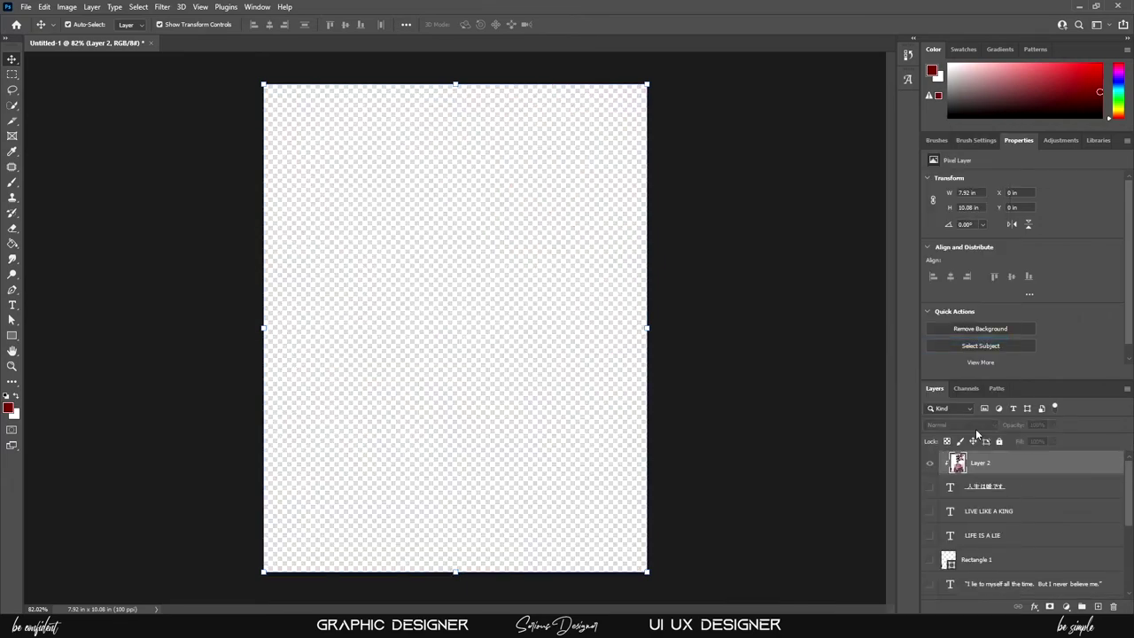
right_click(1028, 463)
click(943, 292)
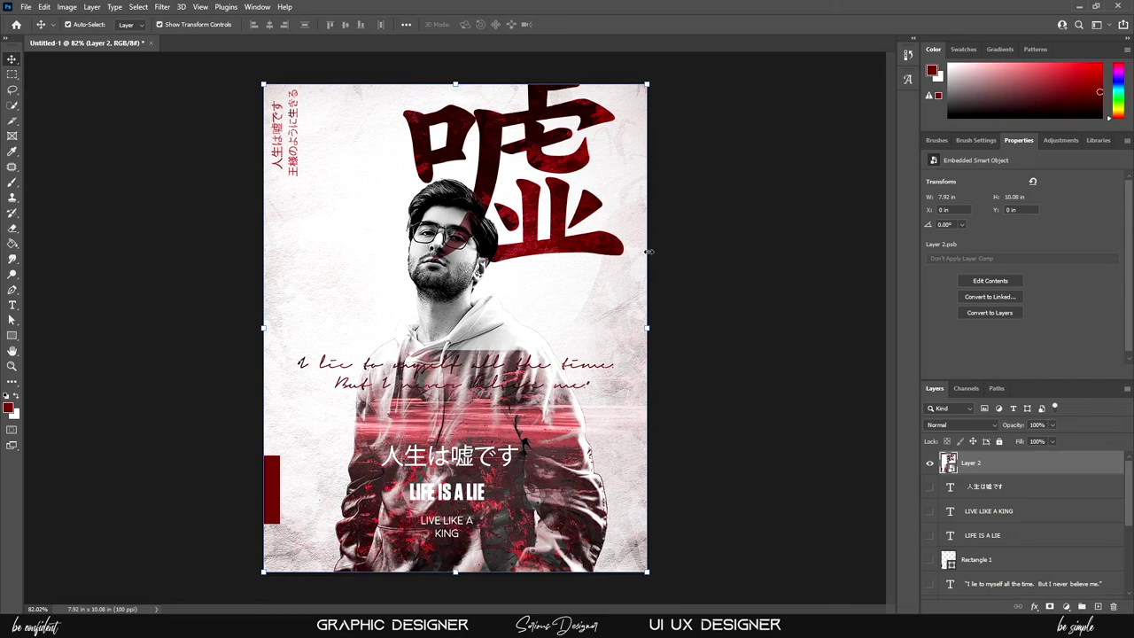
click(757, 279)
click(1016, 466)
click(162, 6)
Apply a Camera Raw filter to Layer 2 with grain 25 and vignetting -33.
click(200, 91)
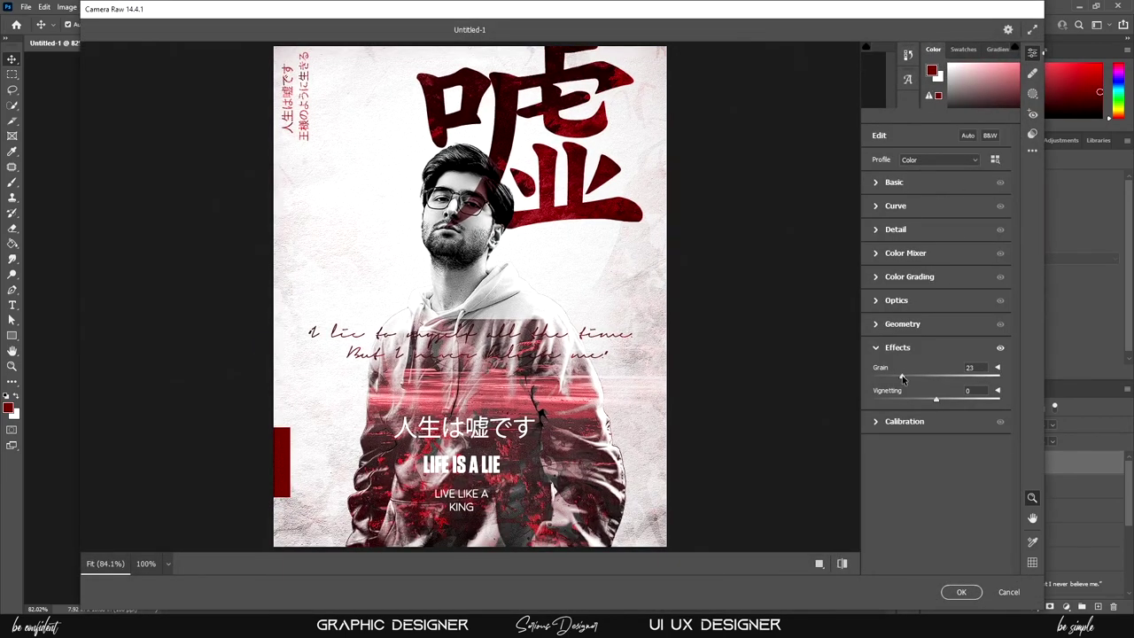
mouse_move(936, 399)
mouse_down()
mouse_move(917, 399)
mouse_move(921, 419)
mouse_up()
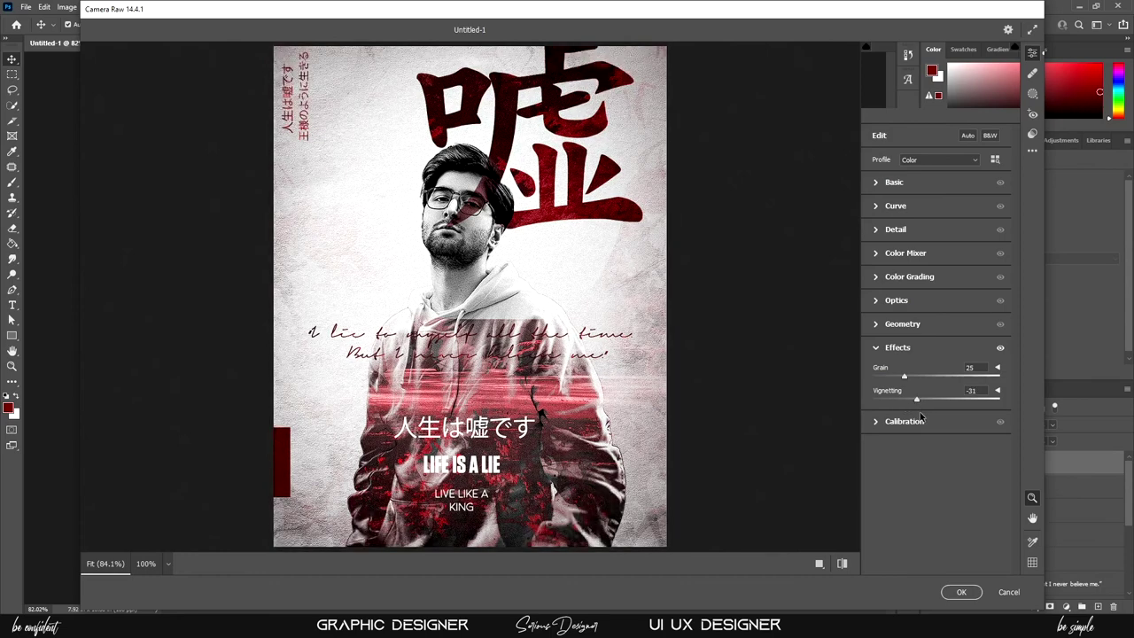
click(843, 563)
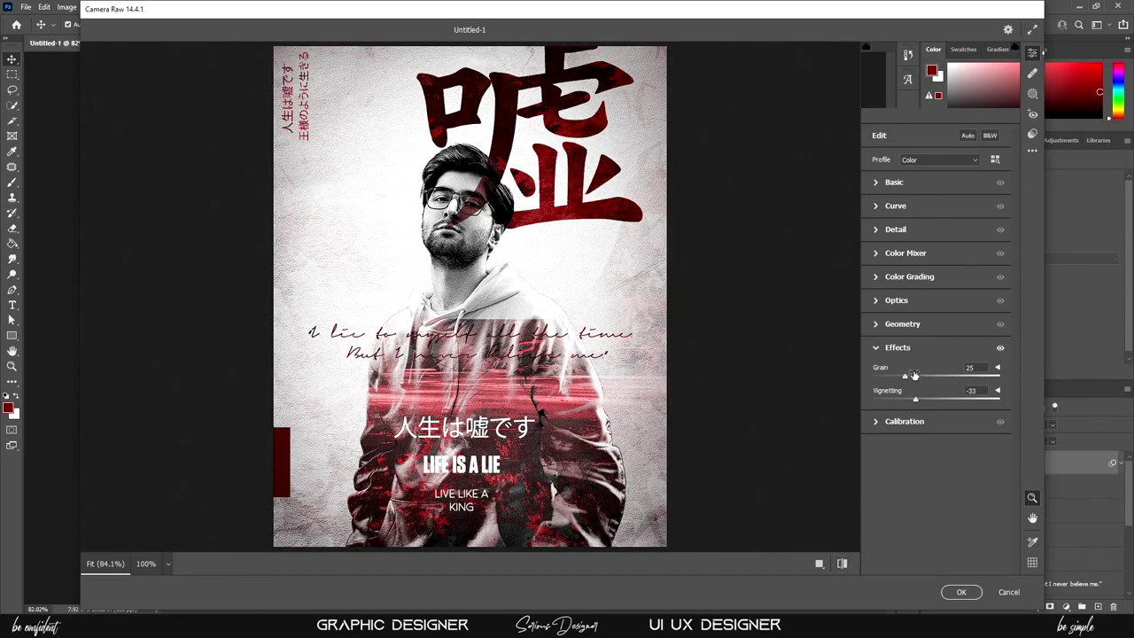
click(879, 231)
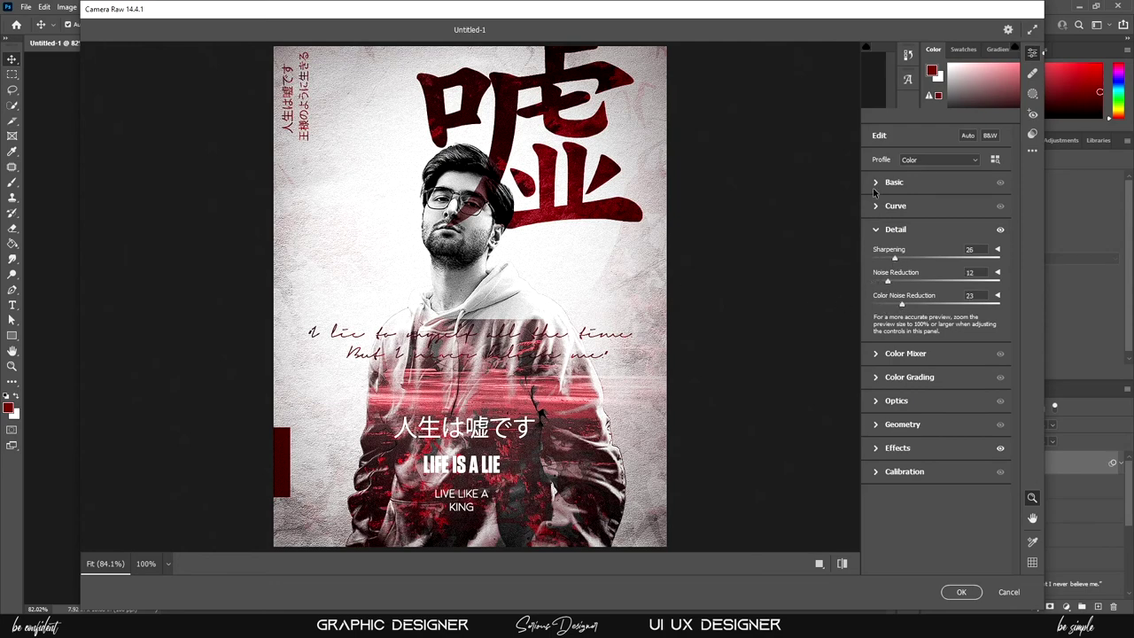
click(961, 592)
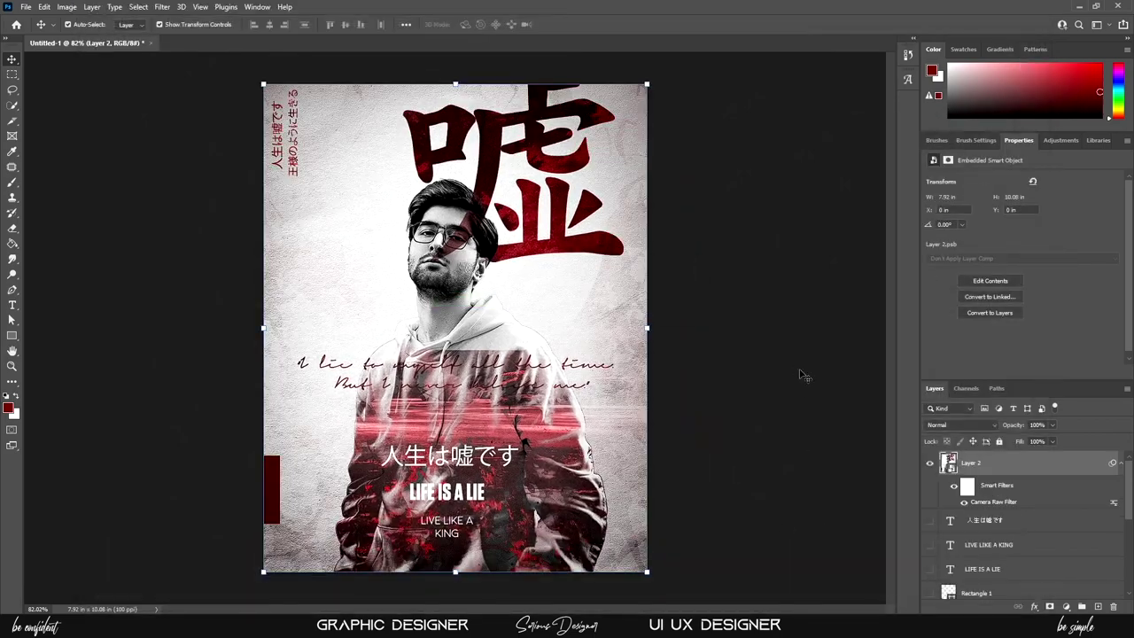
click(802, 375)
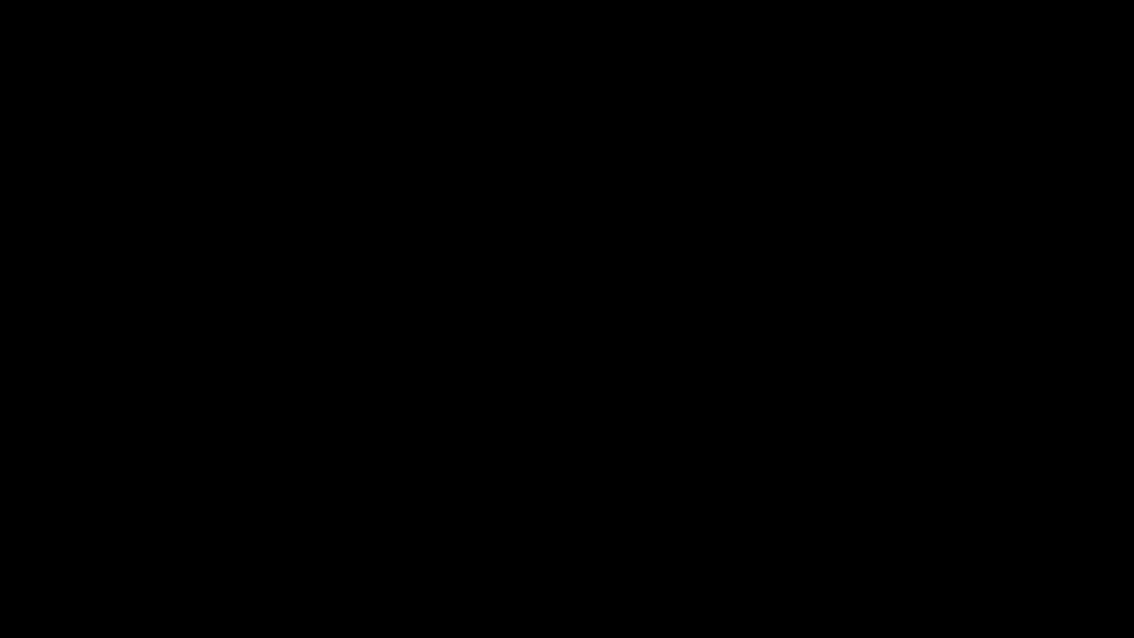